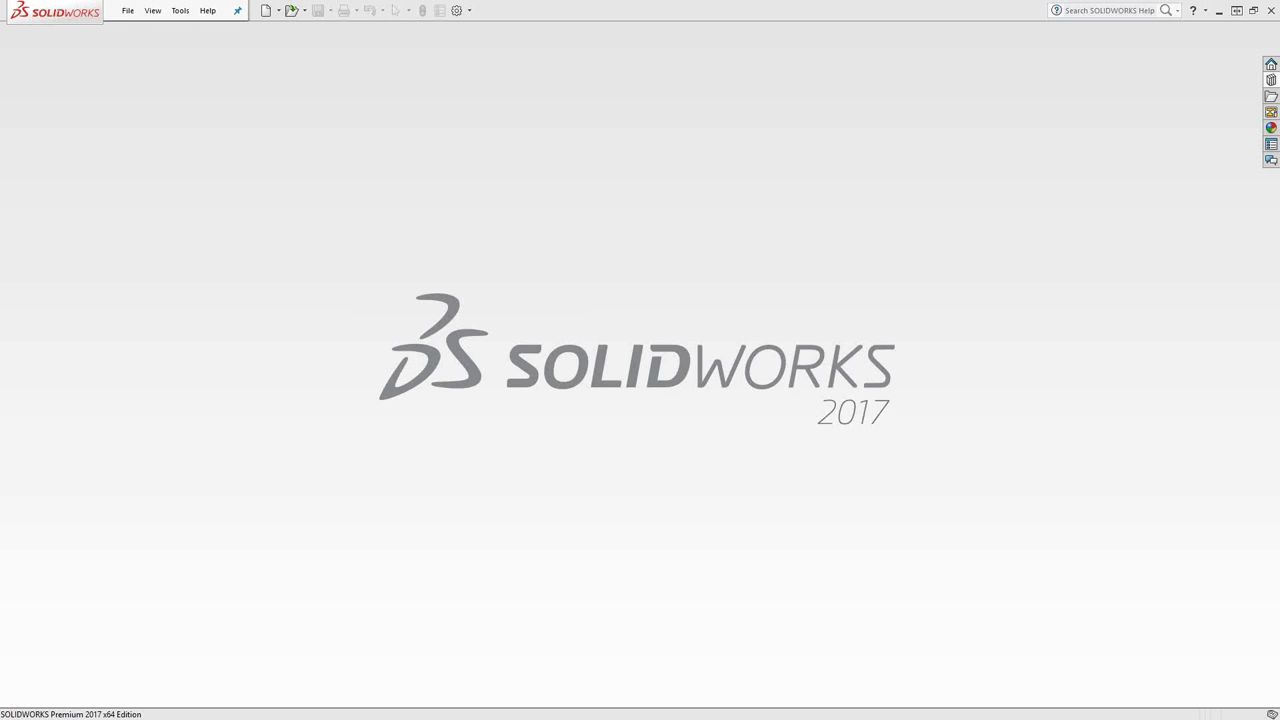
Open the 2D Sketch DXF file, filtering the Open dialog to DXF (*.dxf) files.
click(127, 14)
click(148, 50)
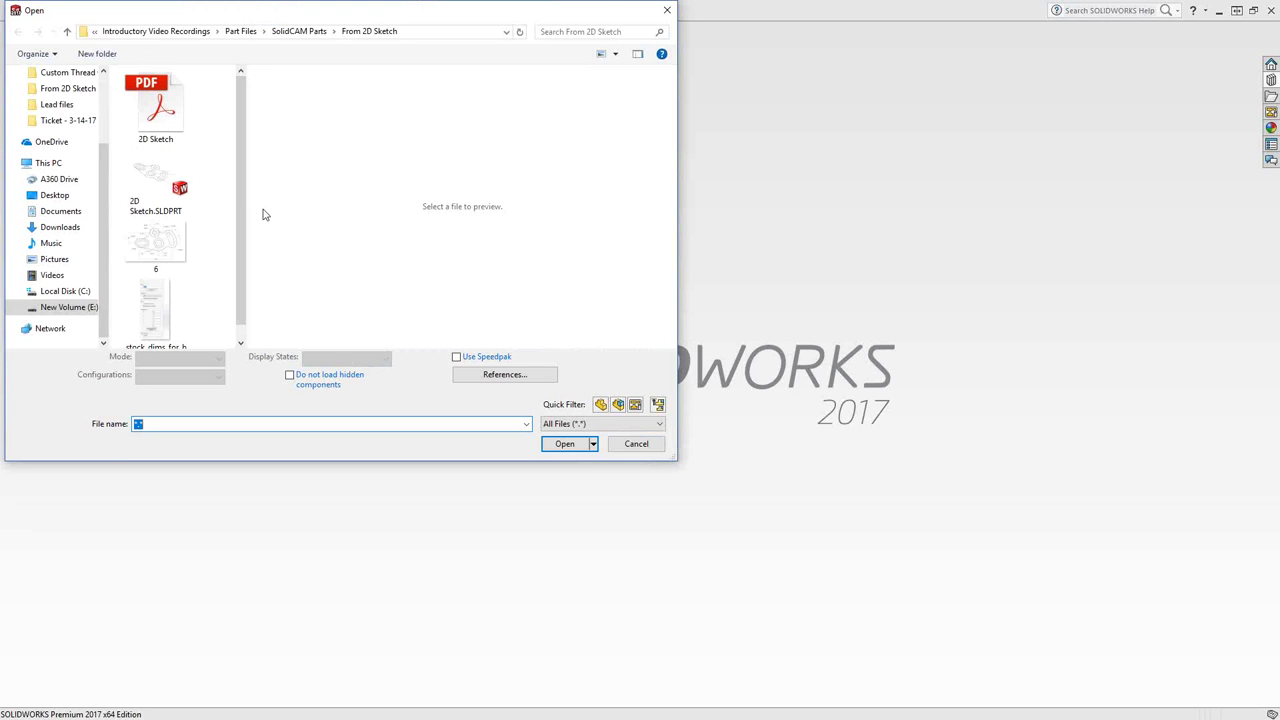
click(657, 424)
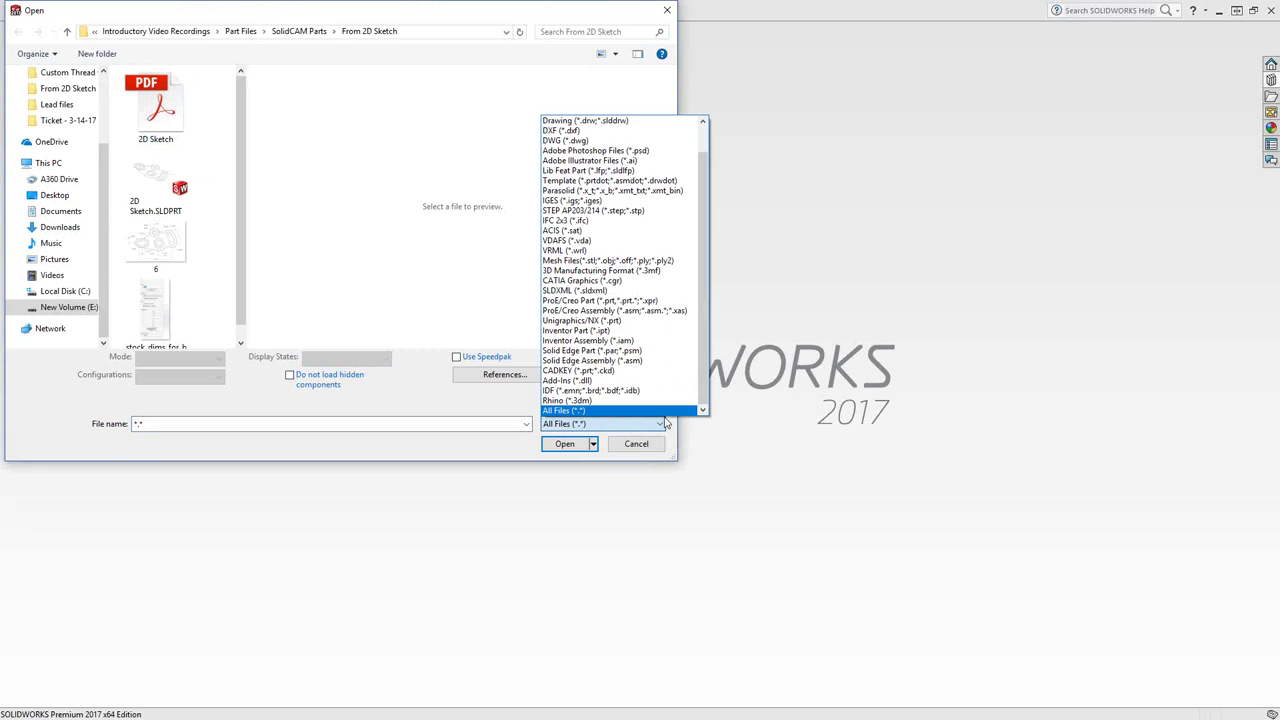
click(566, 130)
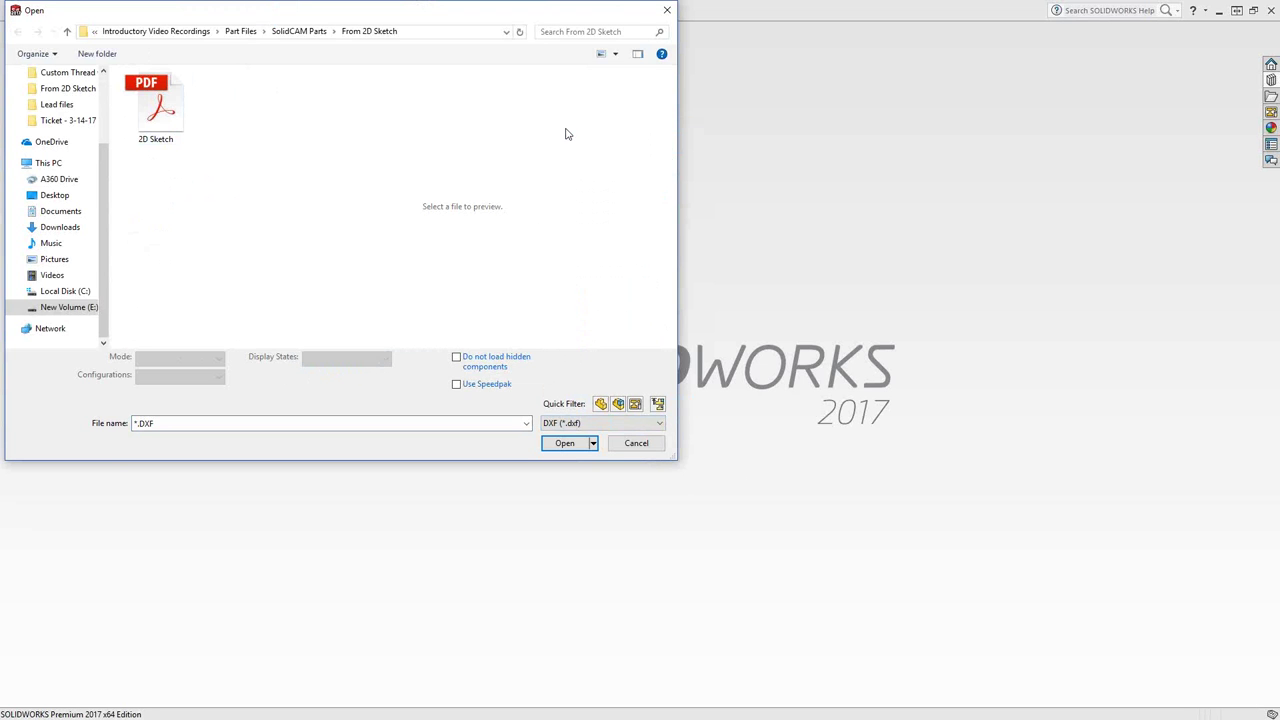
click(170, 107)
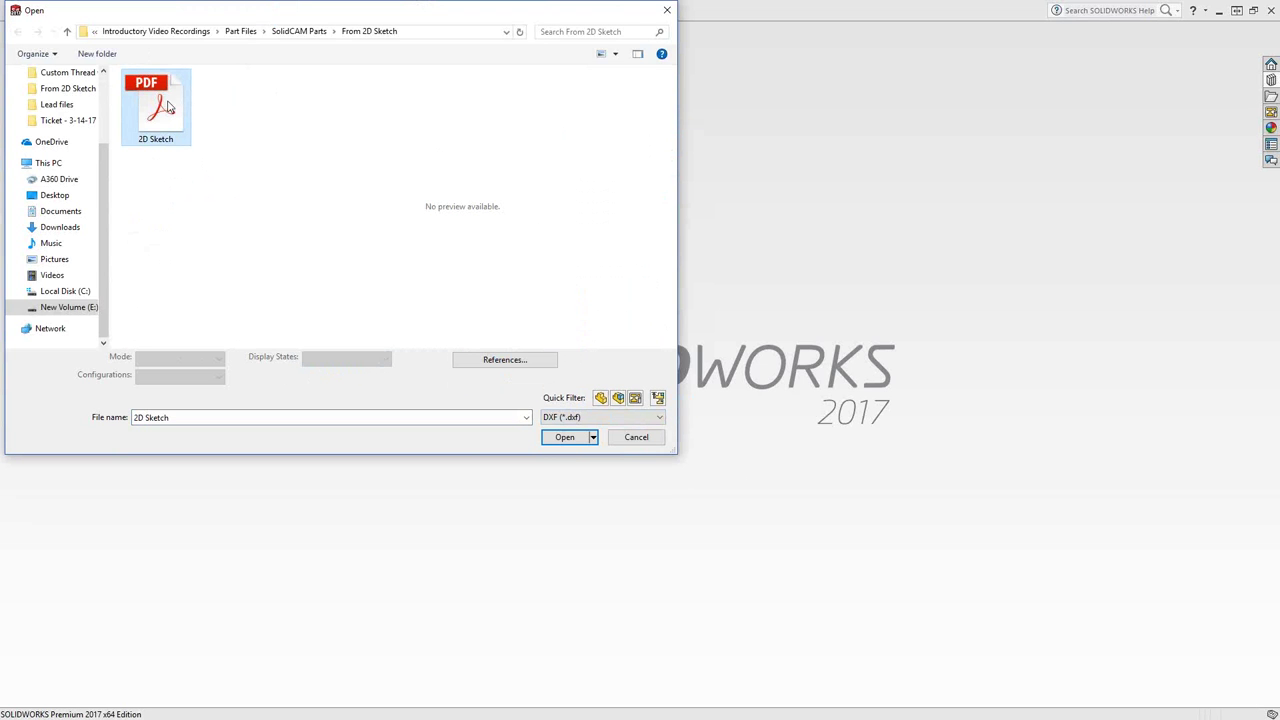
click(565, 437)
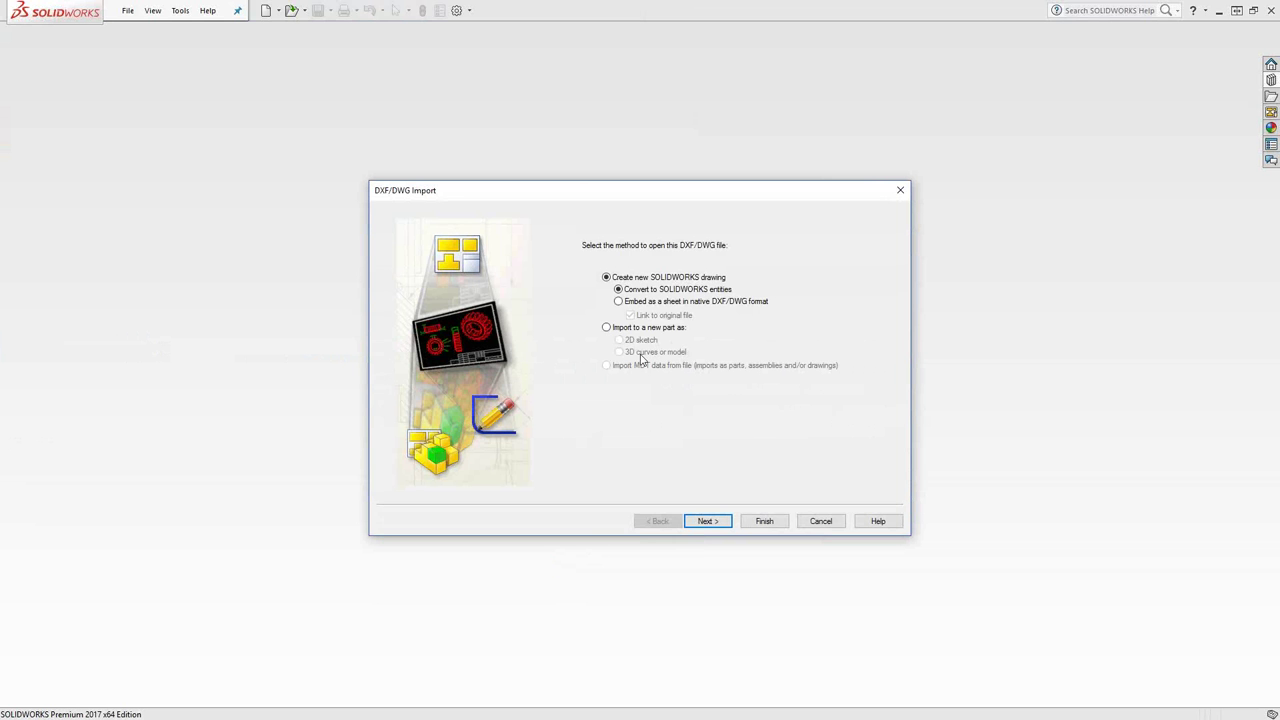
Import the DXF into a new part as a 2D sketch, accepting the wizard's default settings.
click(607, 328)
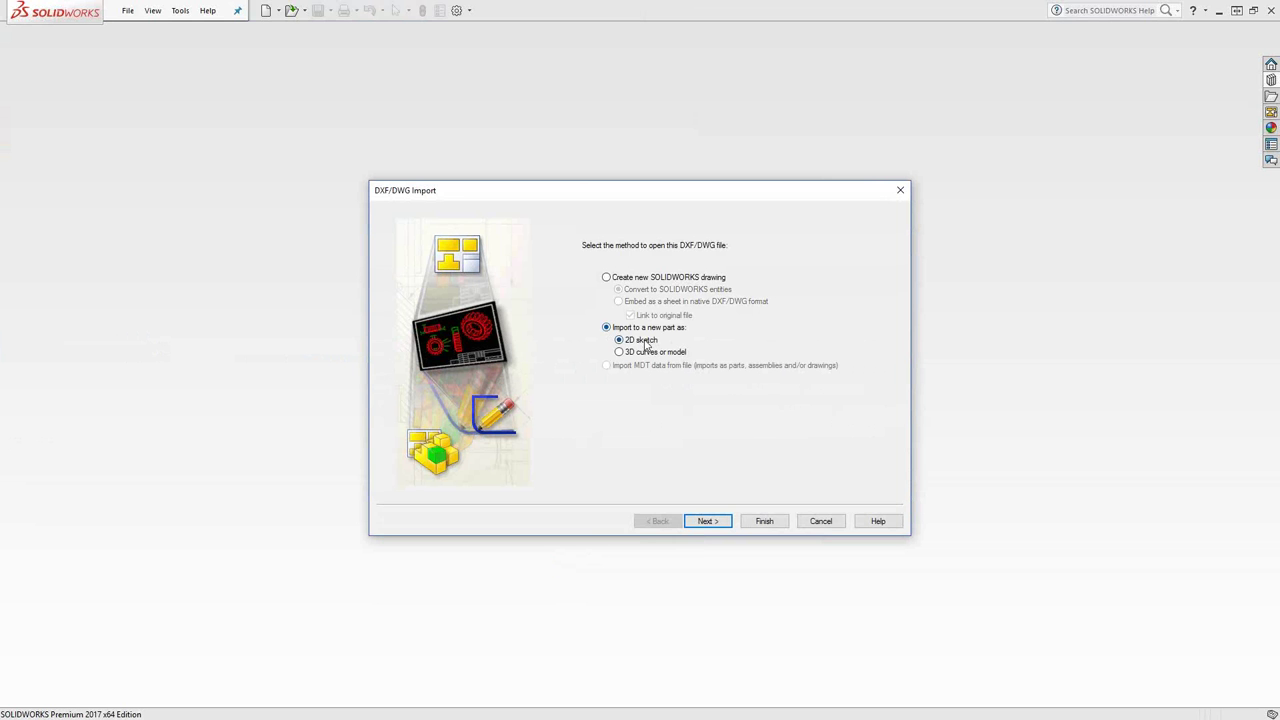
click(712, 523)
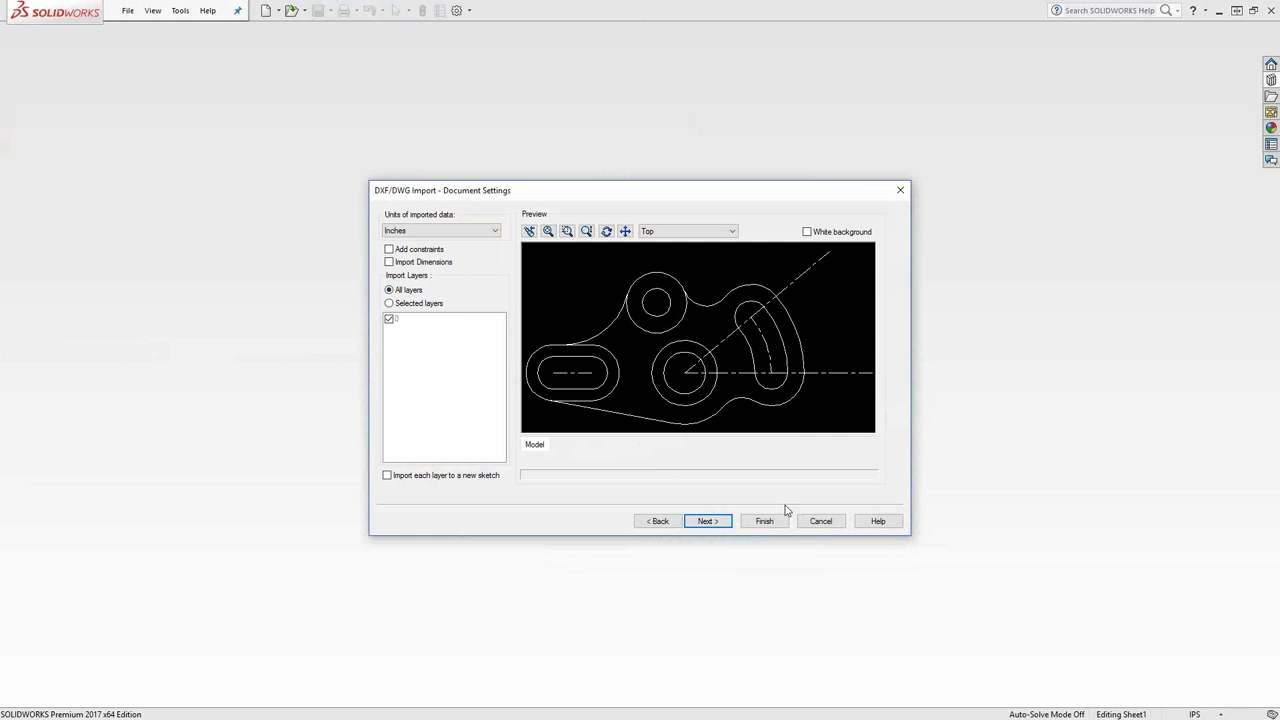
click(710, 521)
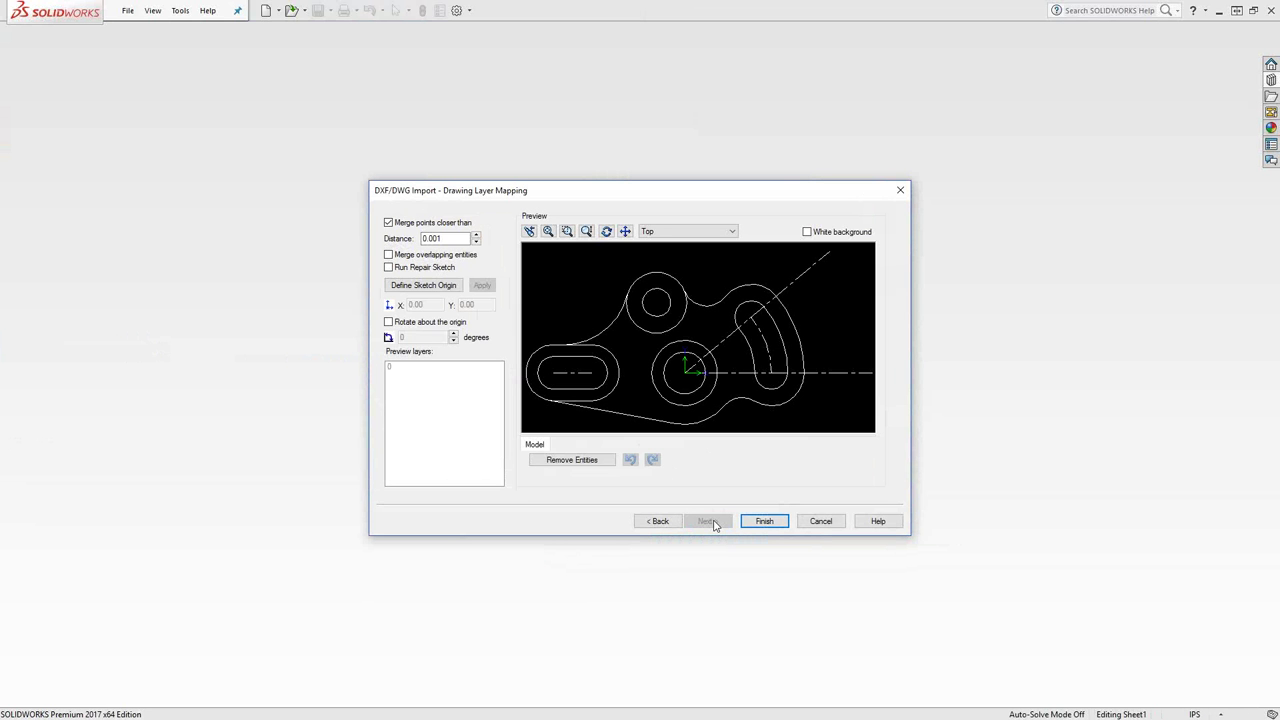
click(765, 522)
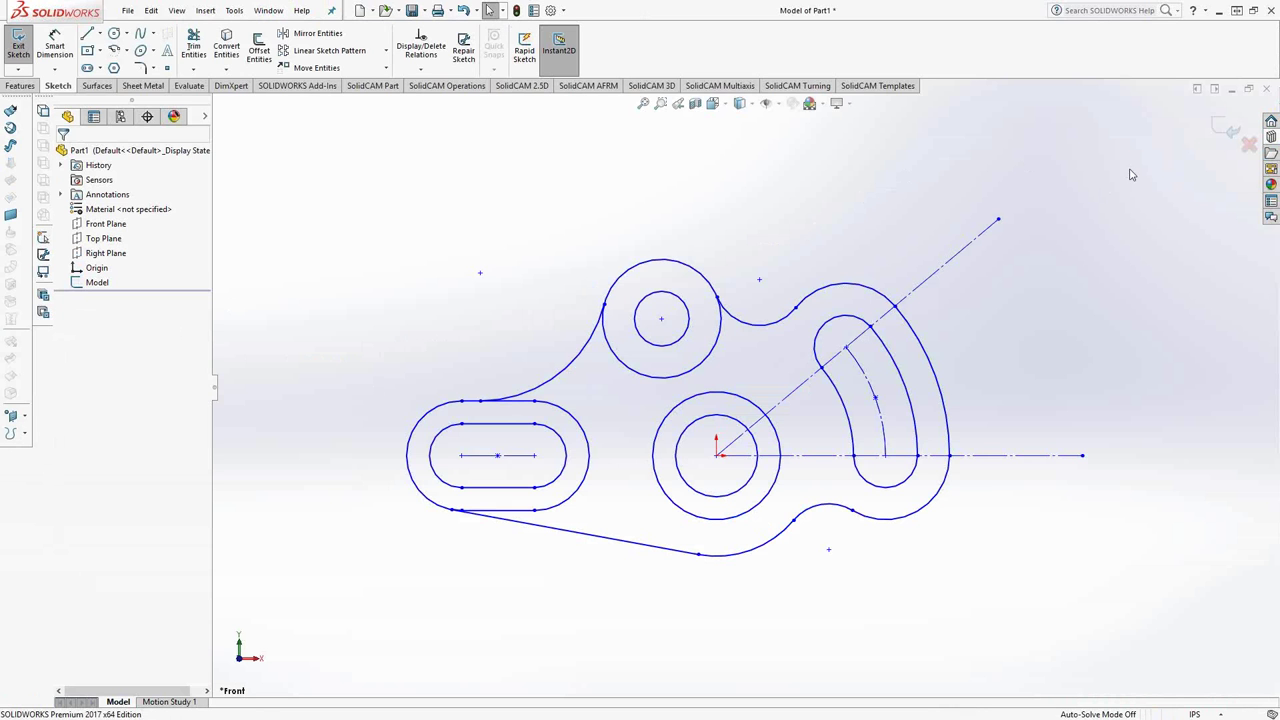
Exit the sketch and save the part as 'skecth part'.
click(1224, 129)
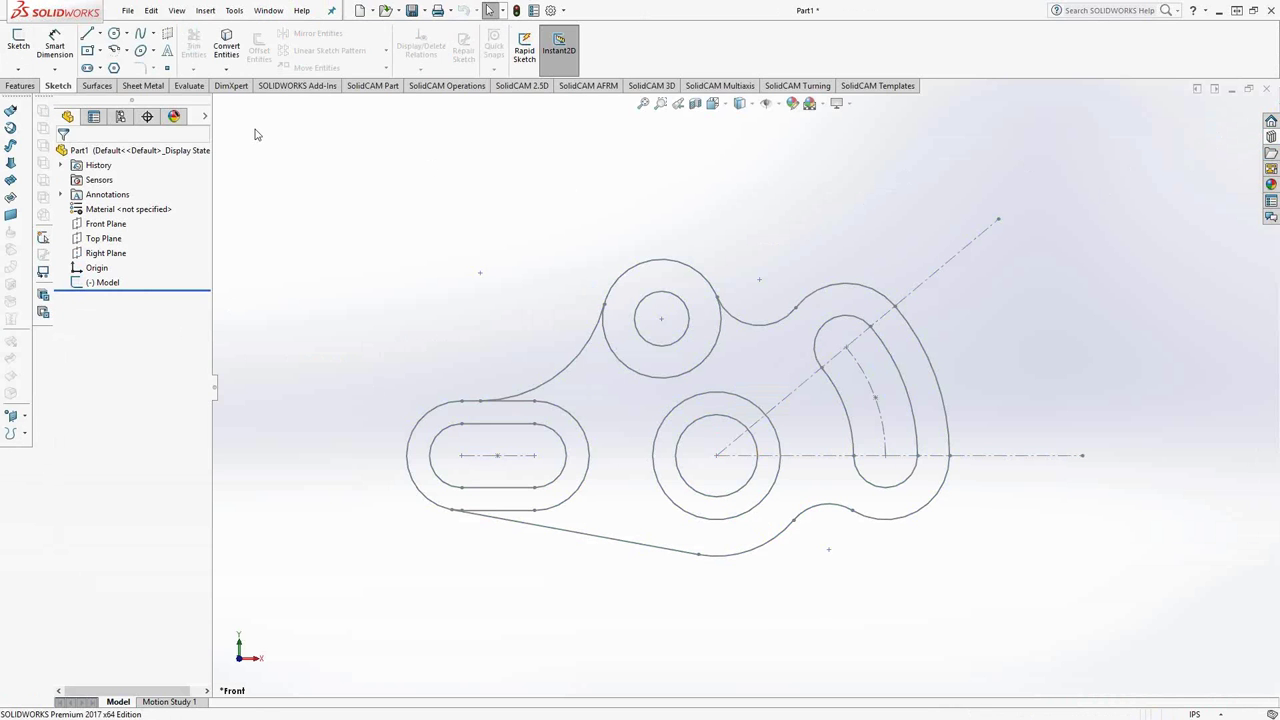
click(129, 11)
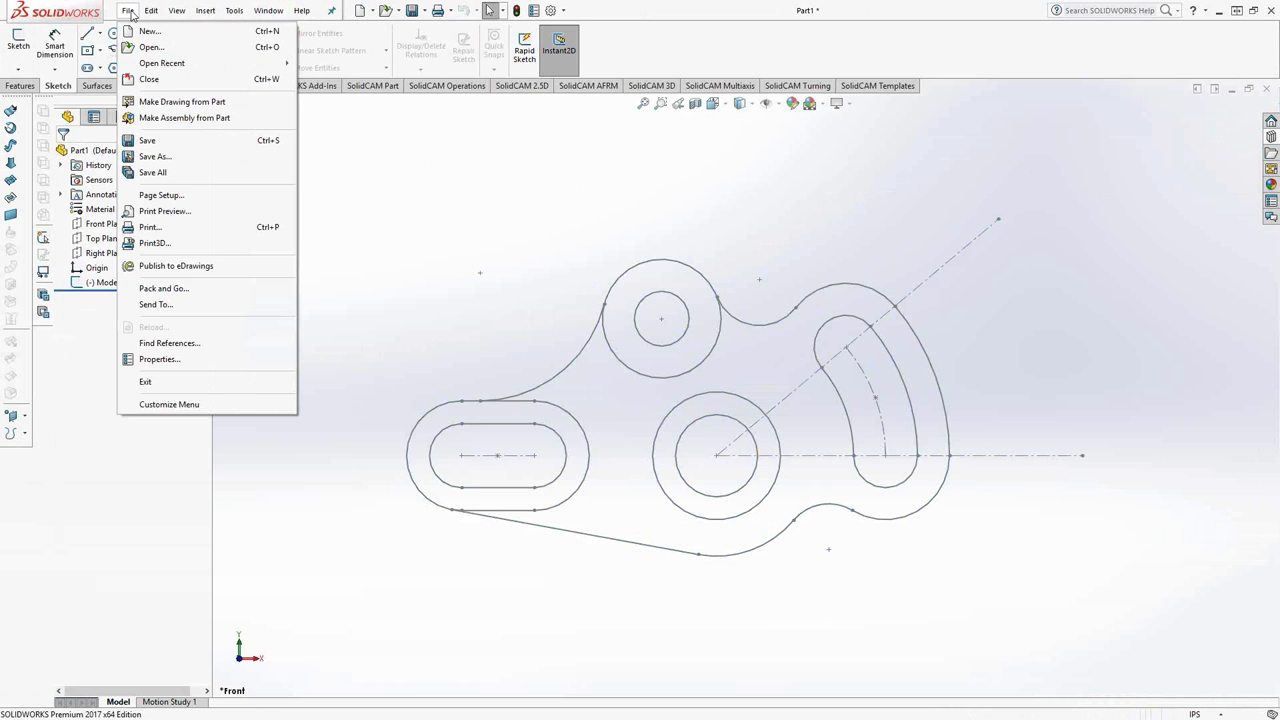
click(168, 157)
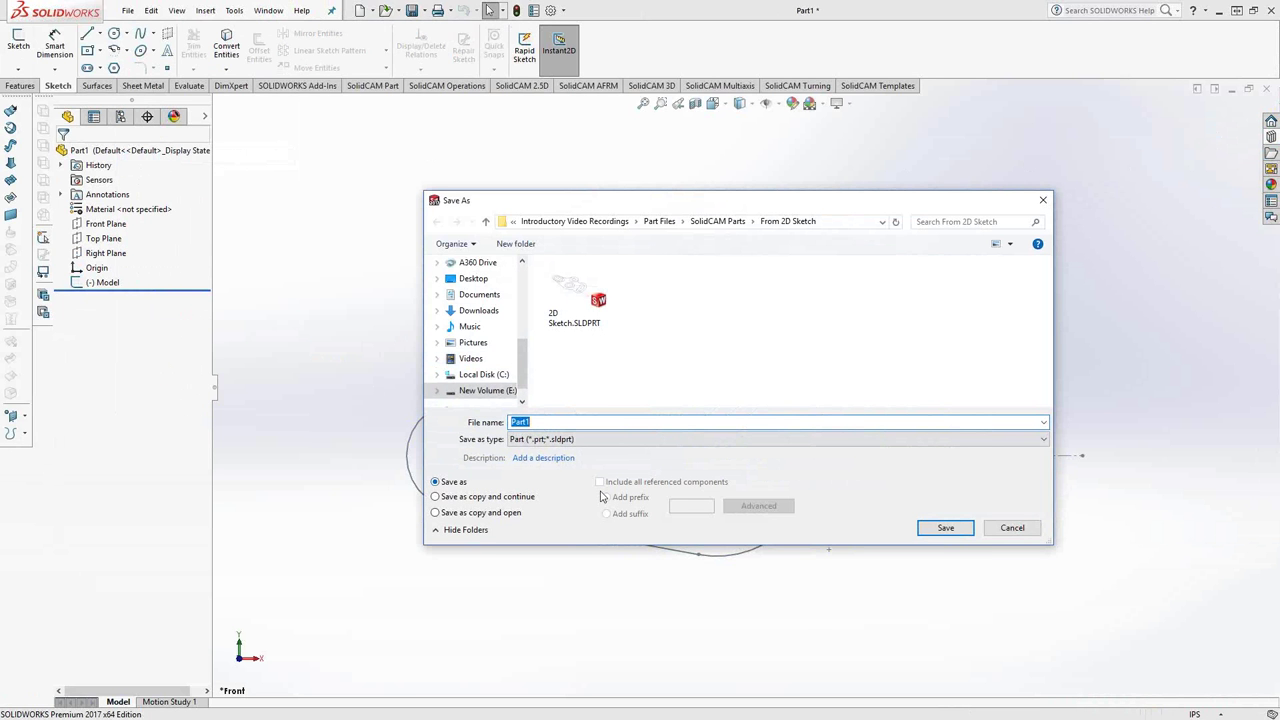
text(skecth part)
key(Return)
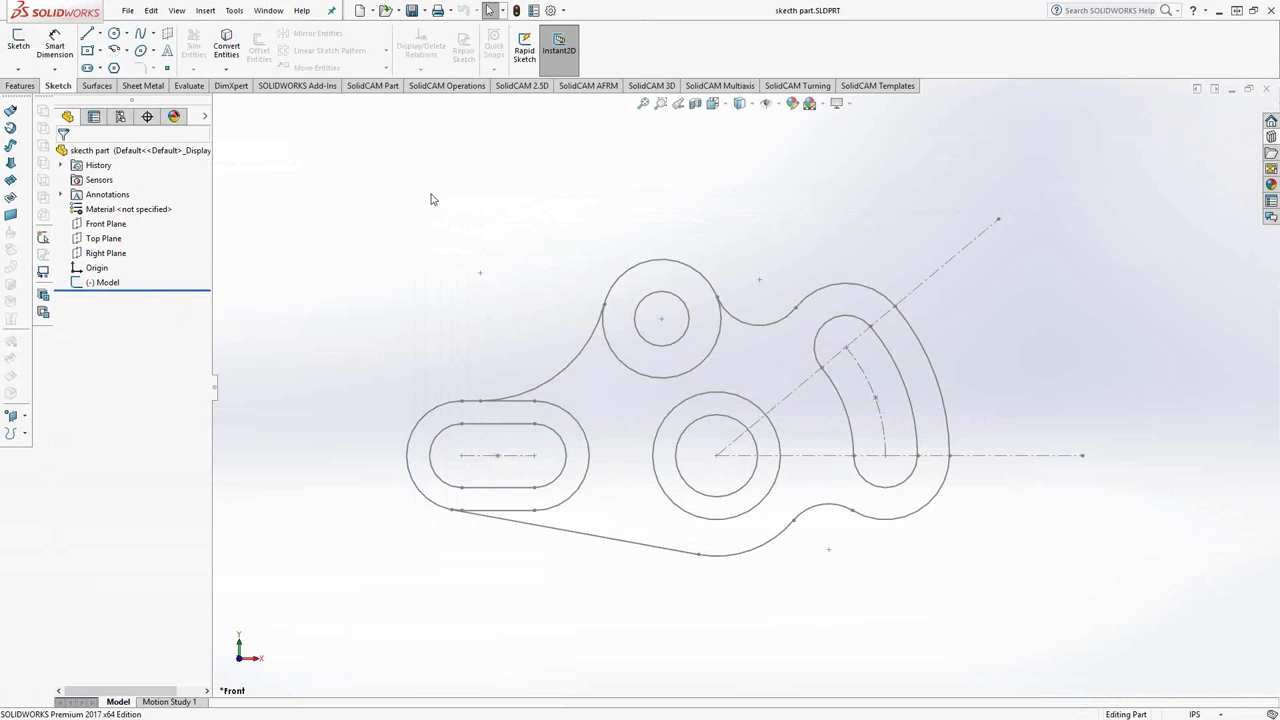
Create a new SolidCAM milling CAM-Part for the sketch part with the gMilling_Haas_SS_3x machine.
click(234, 11)
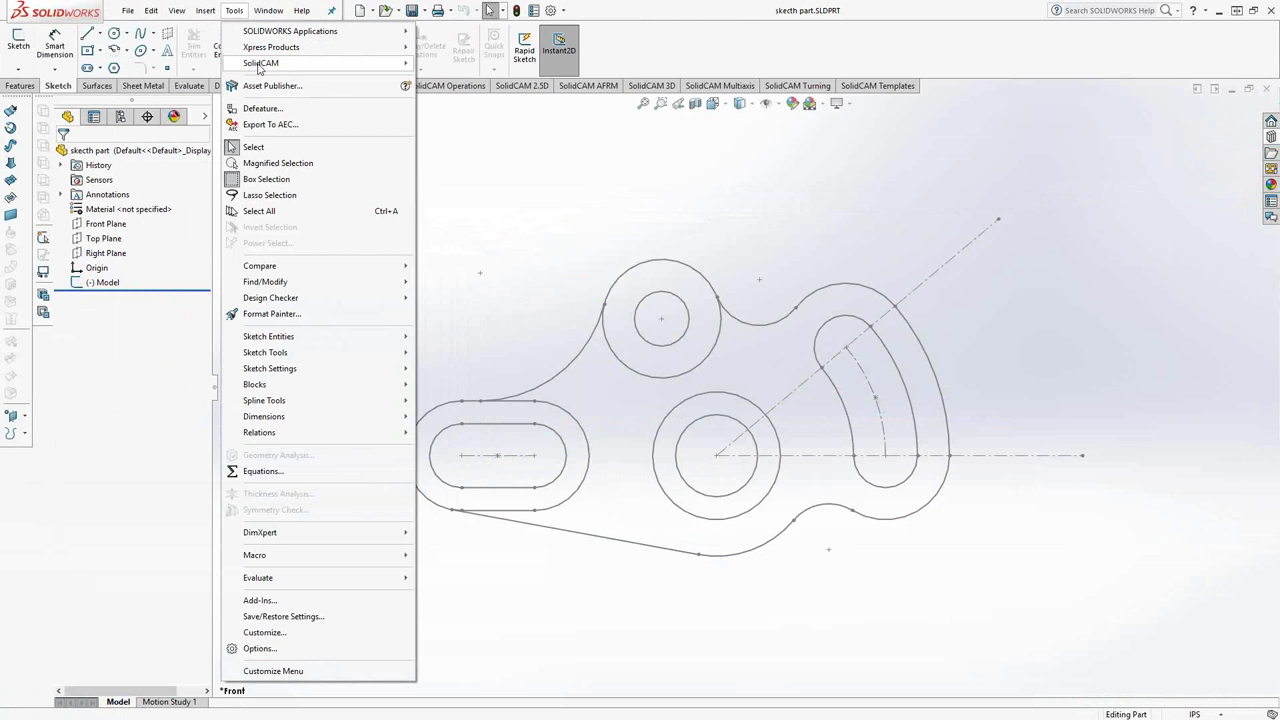
mouse_move(300, 63)
mouse_move(552, 67)
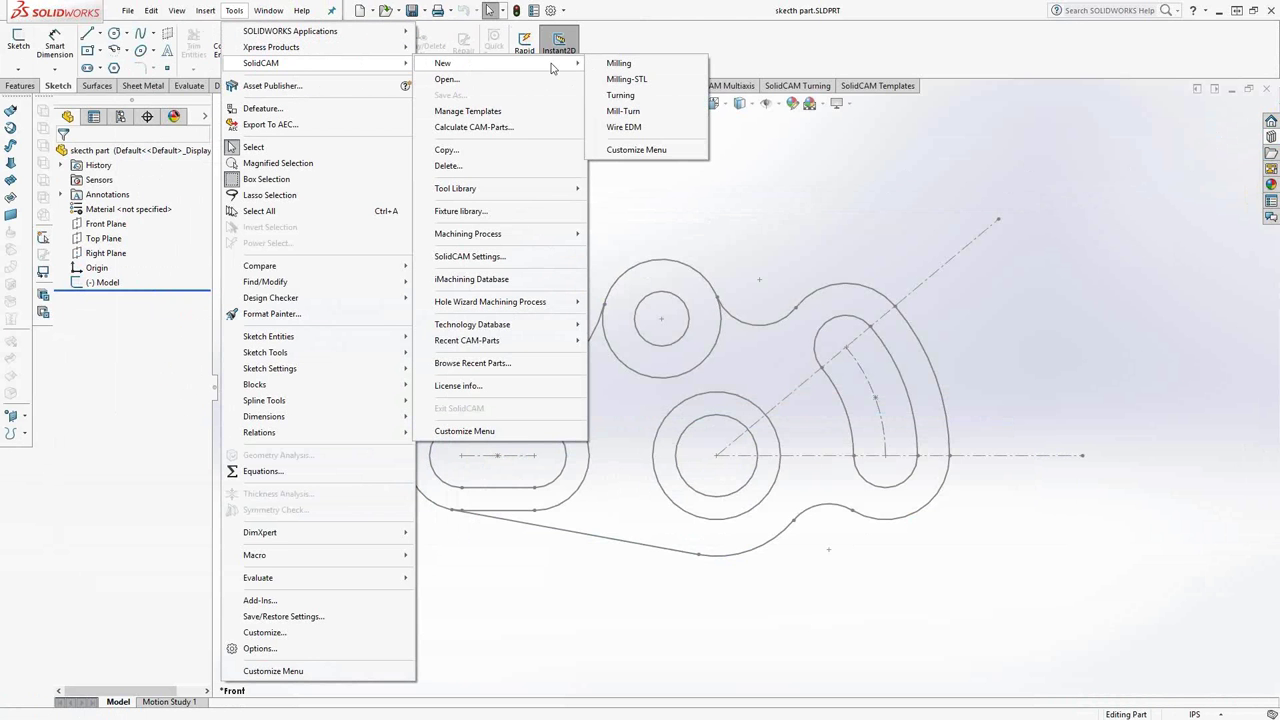
click(613, 62)
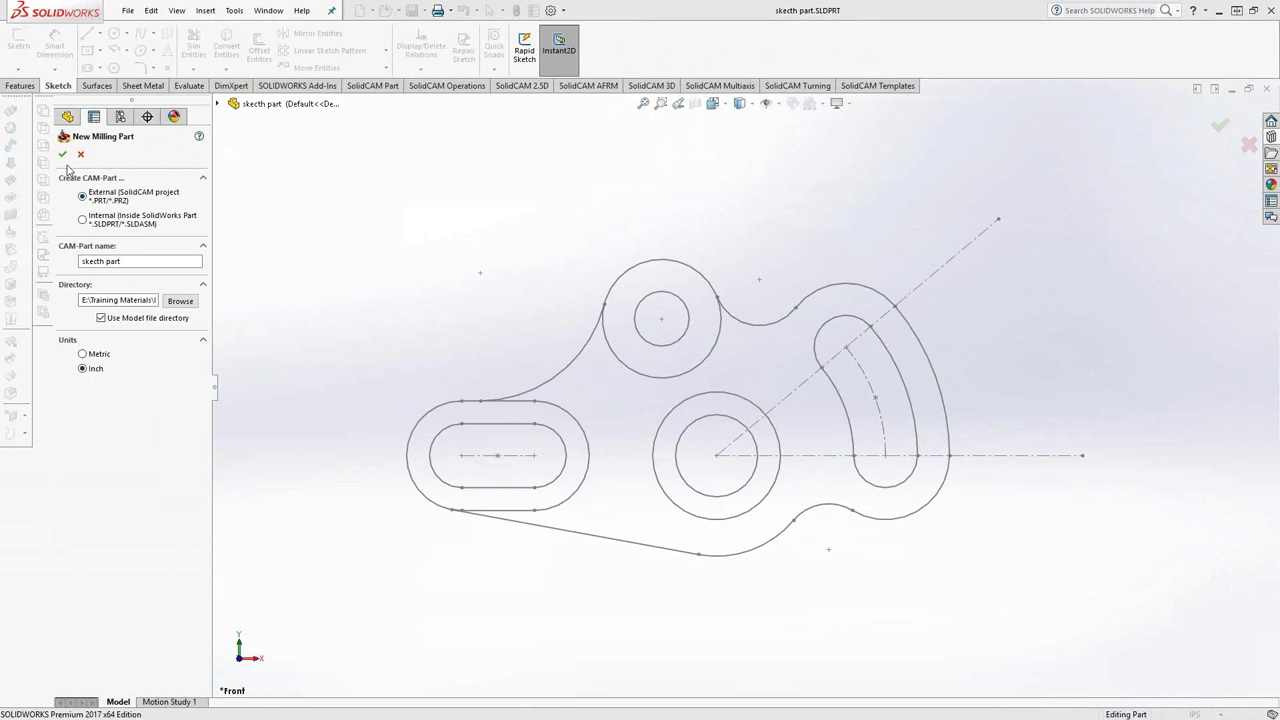
click(62, 153)
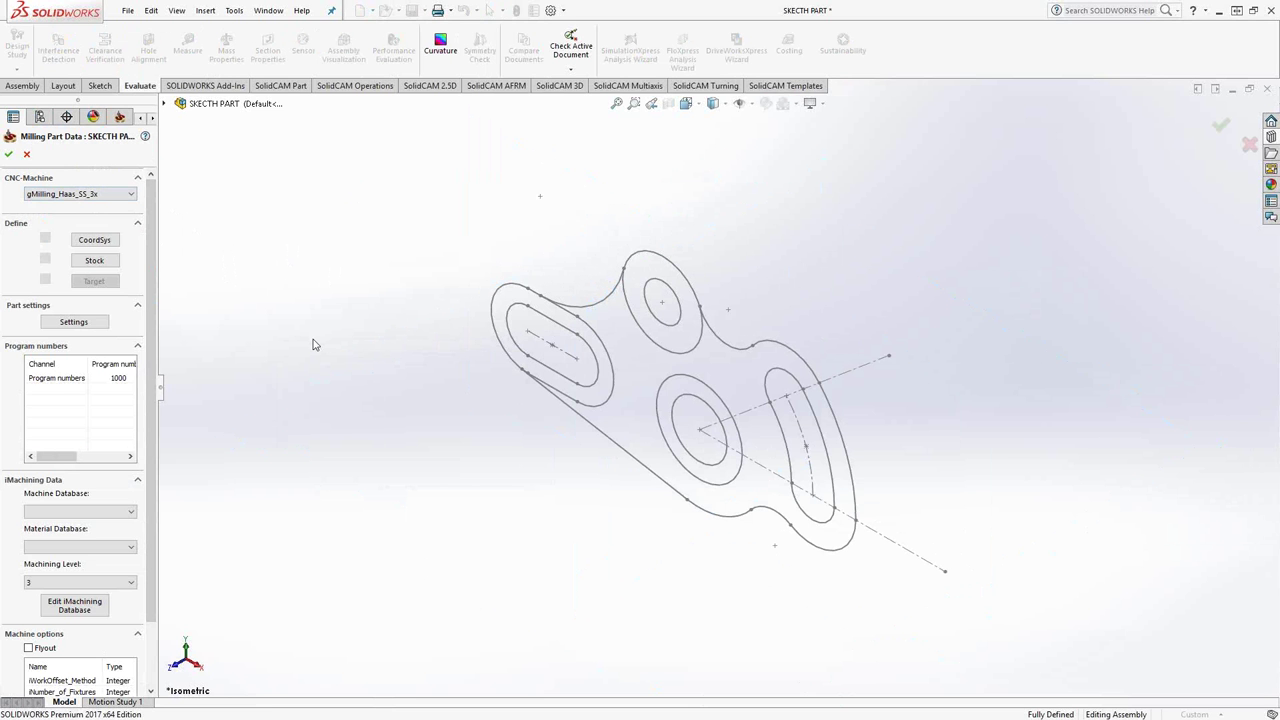
key(space)
Define the coordinate system: origin at the circles' centre, X along the centreline, Y toward the sketch point.
click(251, 357)
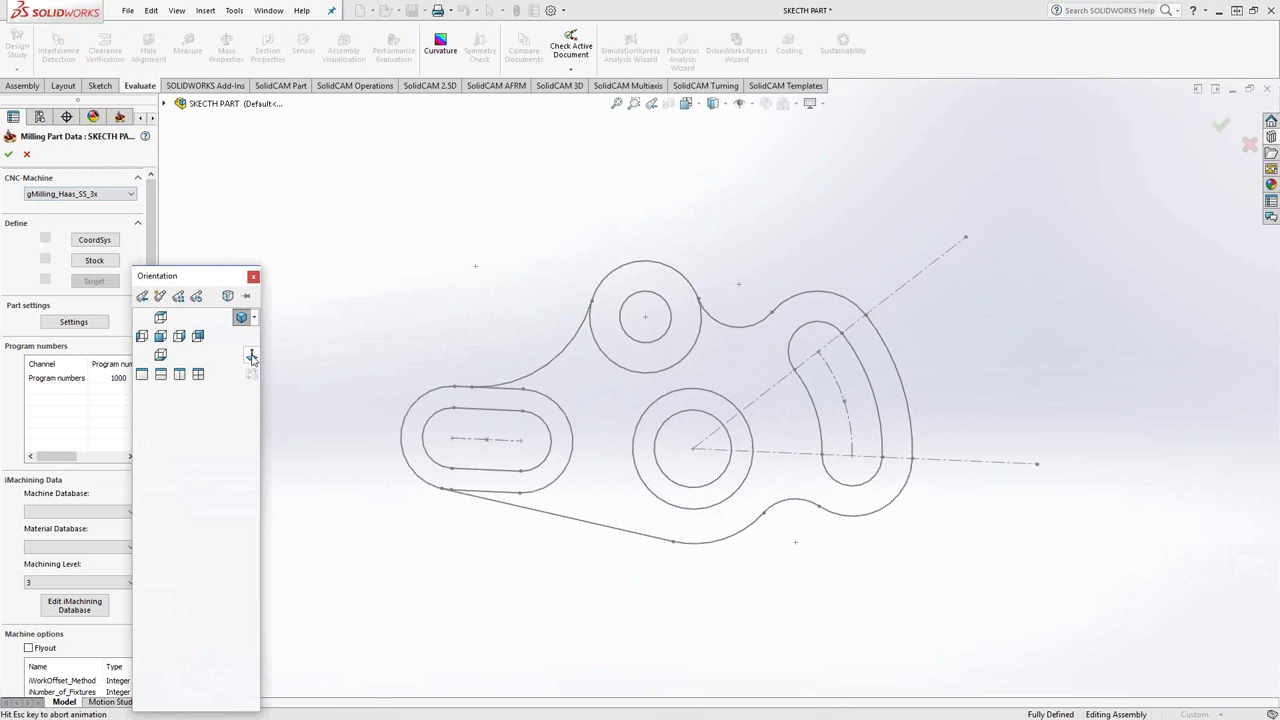
click(95, 241)
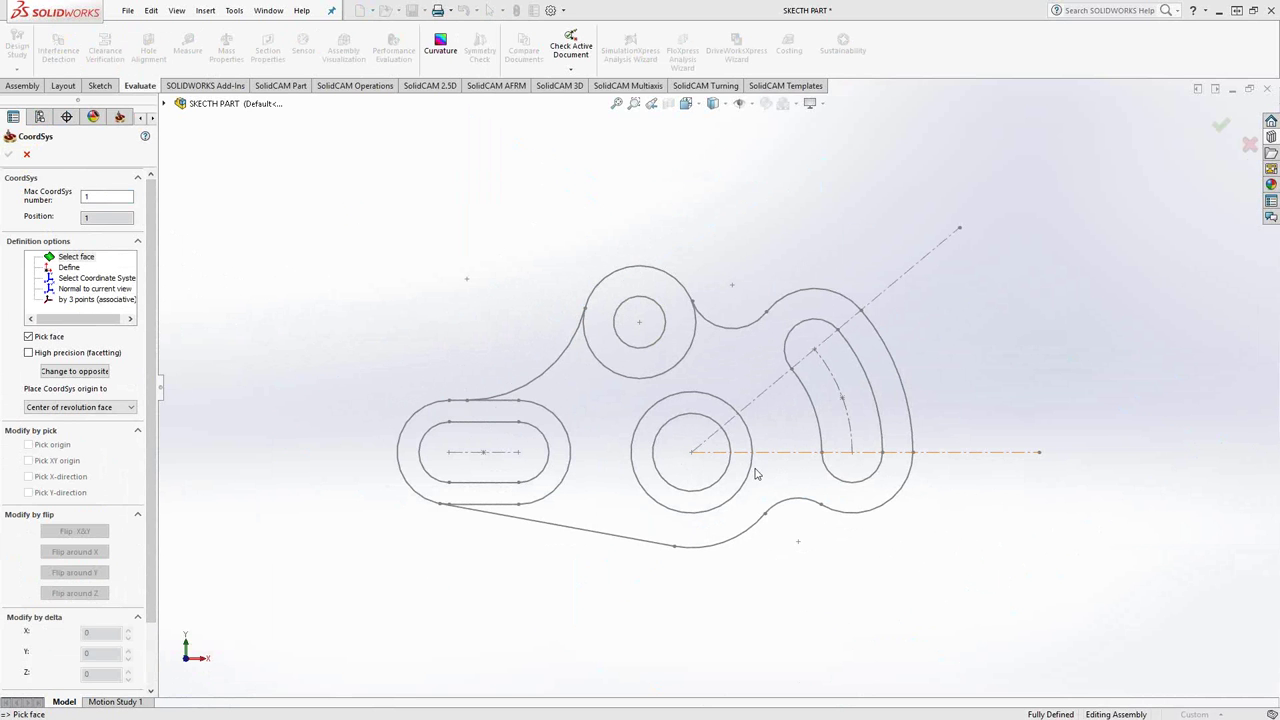
click(67, 268)
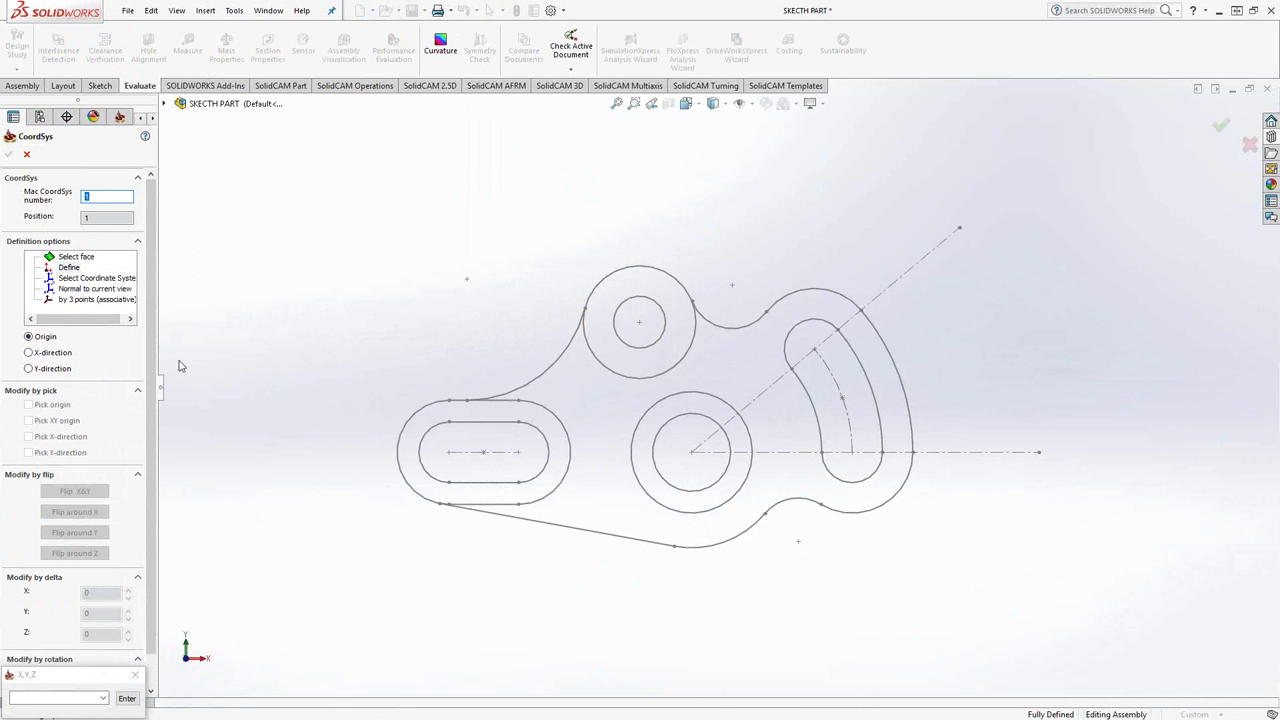
click(680, 492)
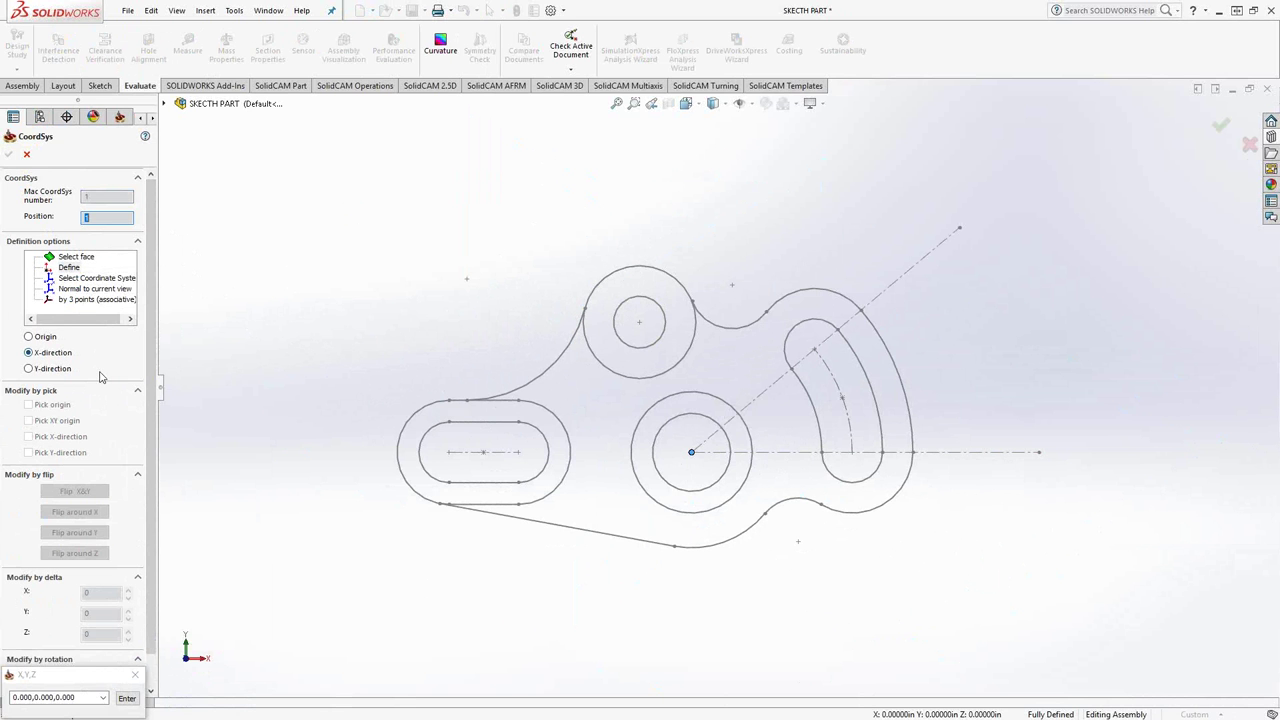
click(782, 452)
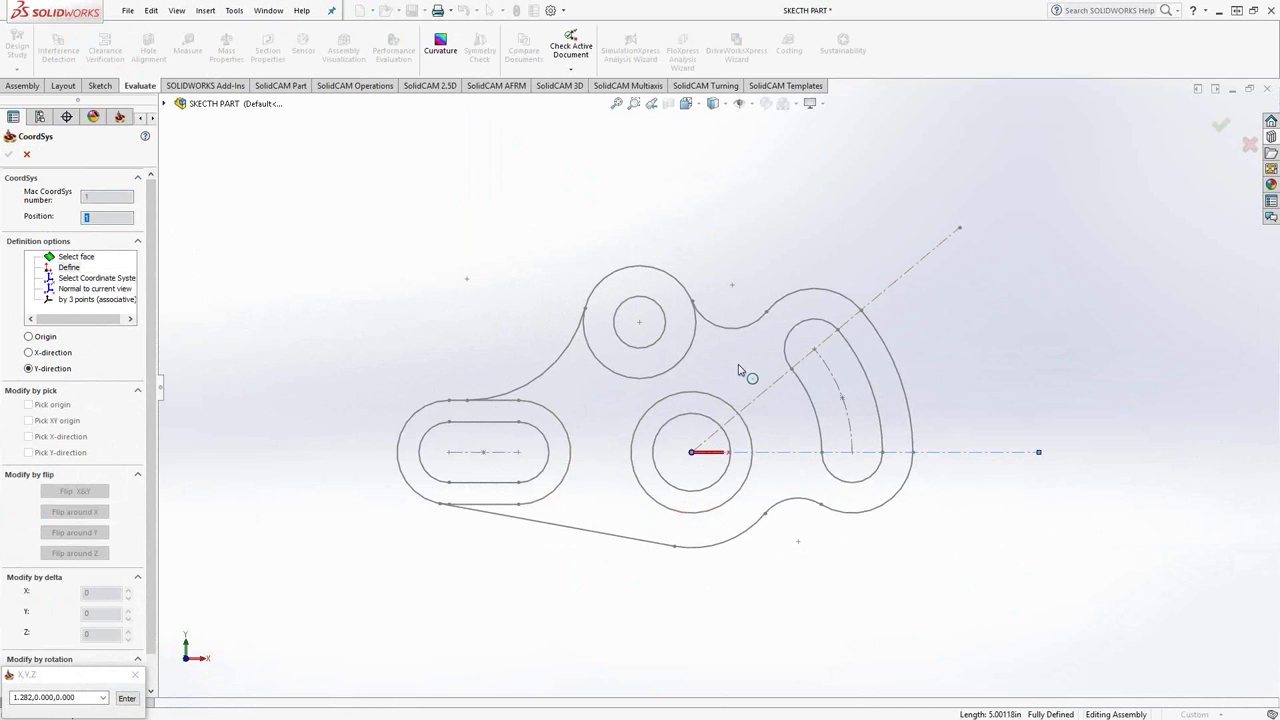
click(733, 287)
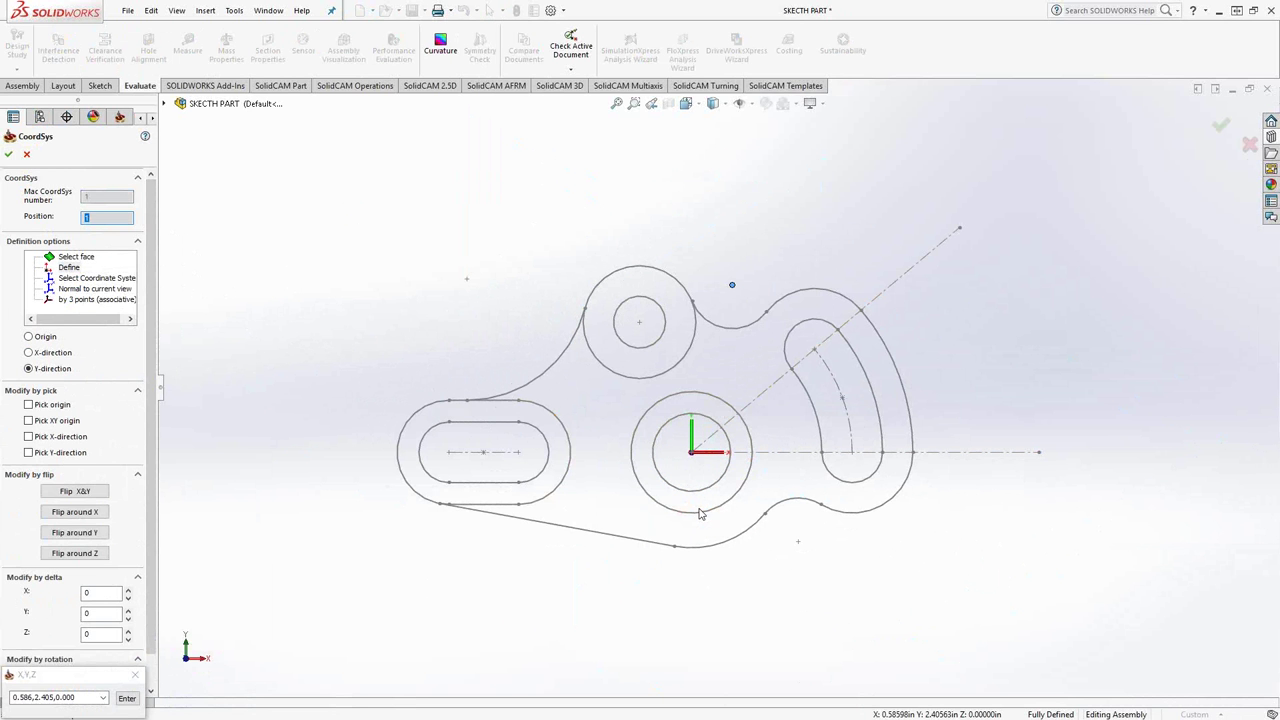
mouse_move(700, 513)
middle_down()
mouse_move(694, 531)
mouse_move(749, 380)
mouse_move(672, 391)
middle_up()
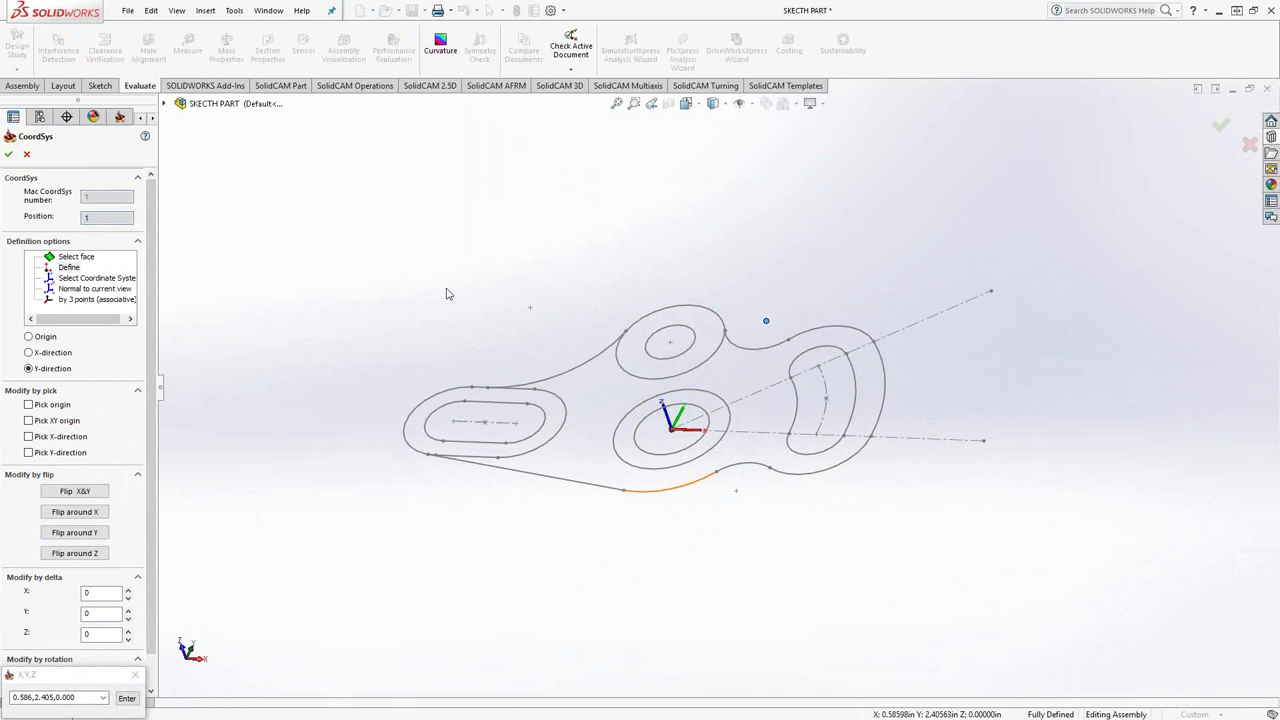
click(9, 155)
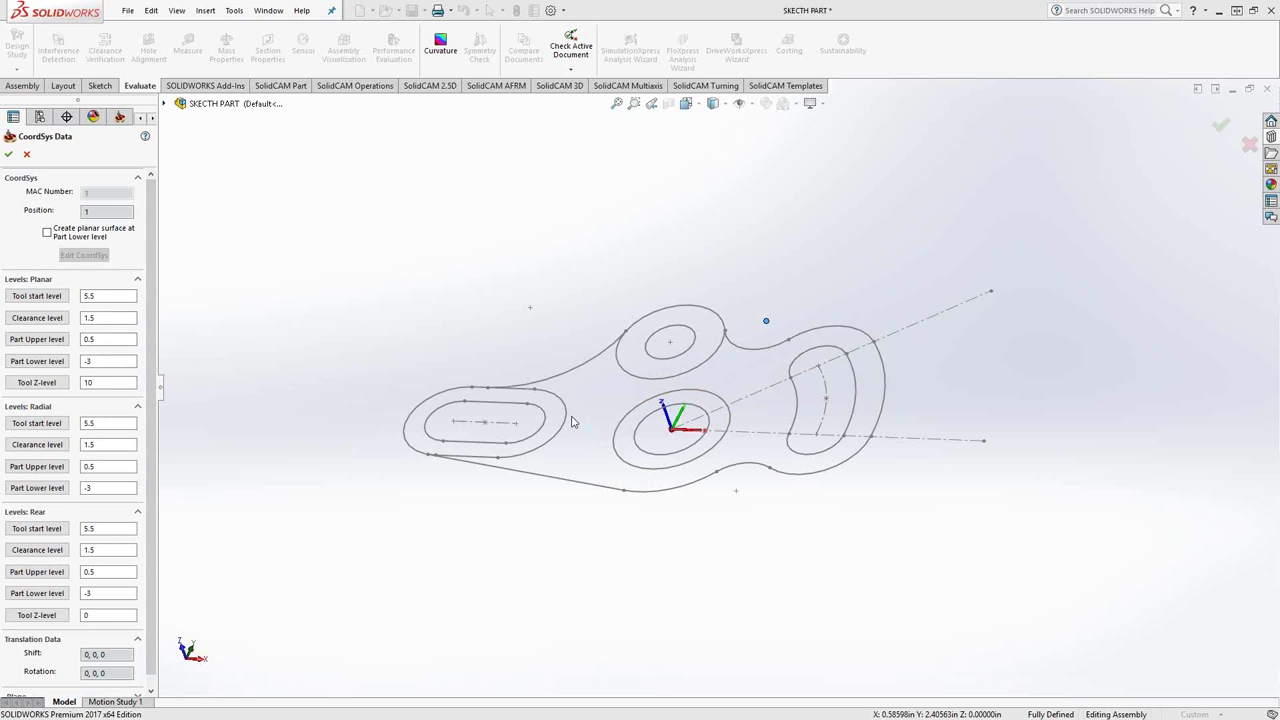
Change the planar Part Lower level from -3 to -.5.
double_click(115, 339)
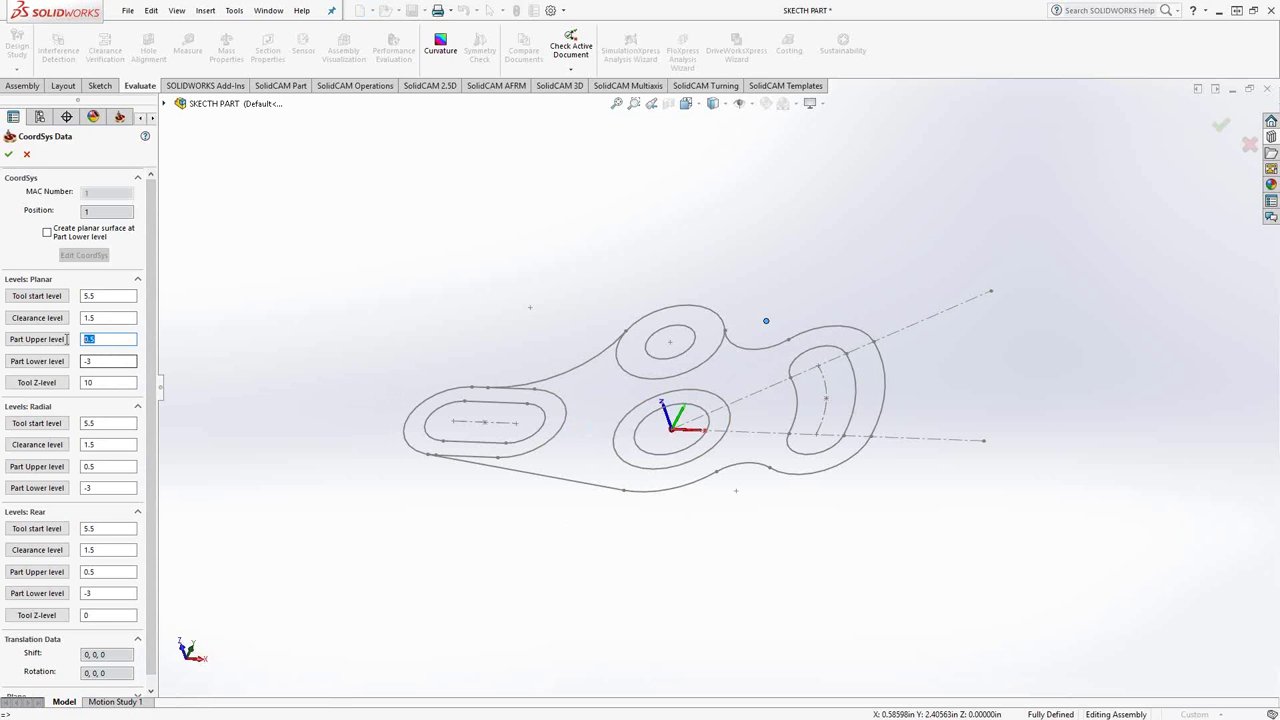
double_click(121, 361)
text(-.5)
click(103, 340)
Accept the coordinate system levels and close the CoordSys Manager.
click(8, 154)
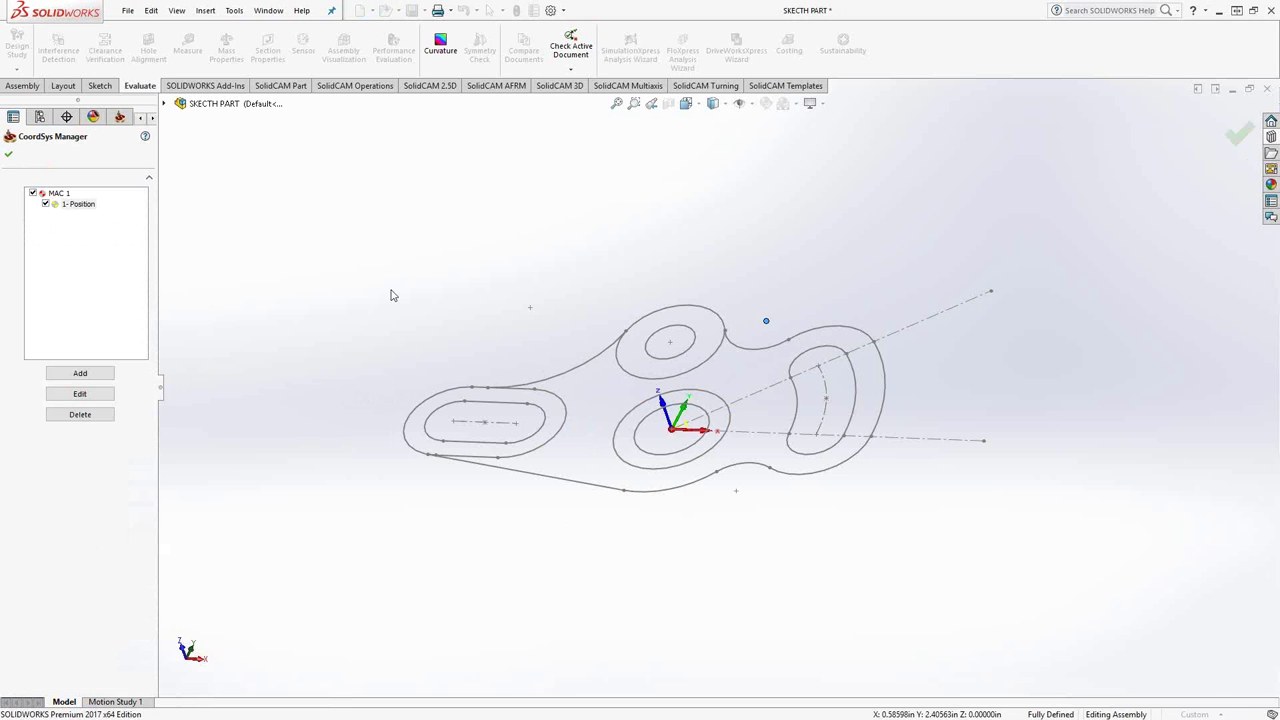
click(8, 155)
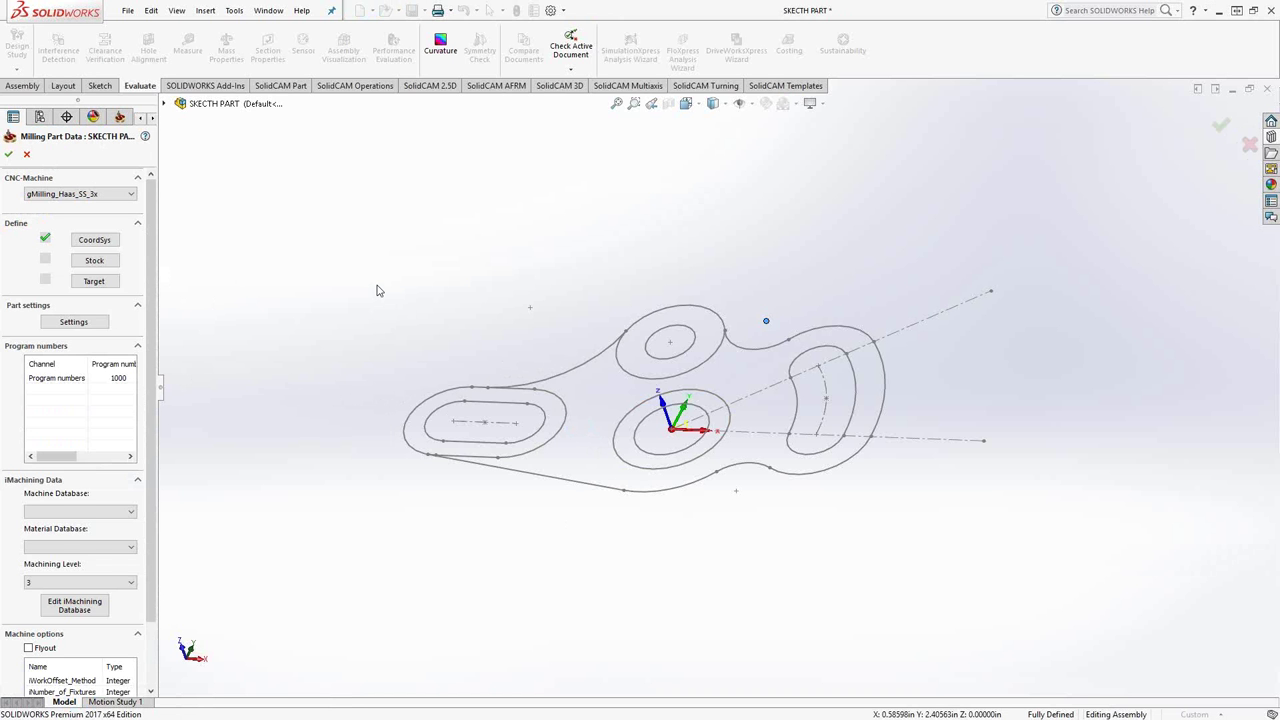
Start a Box stock definition using absolute coordinates, with the sketch viewed face-on.
click(100, 262)
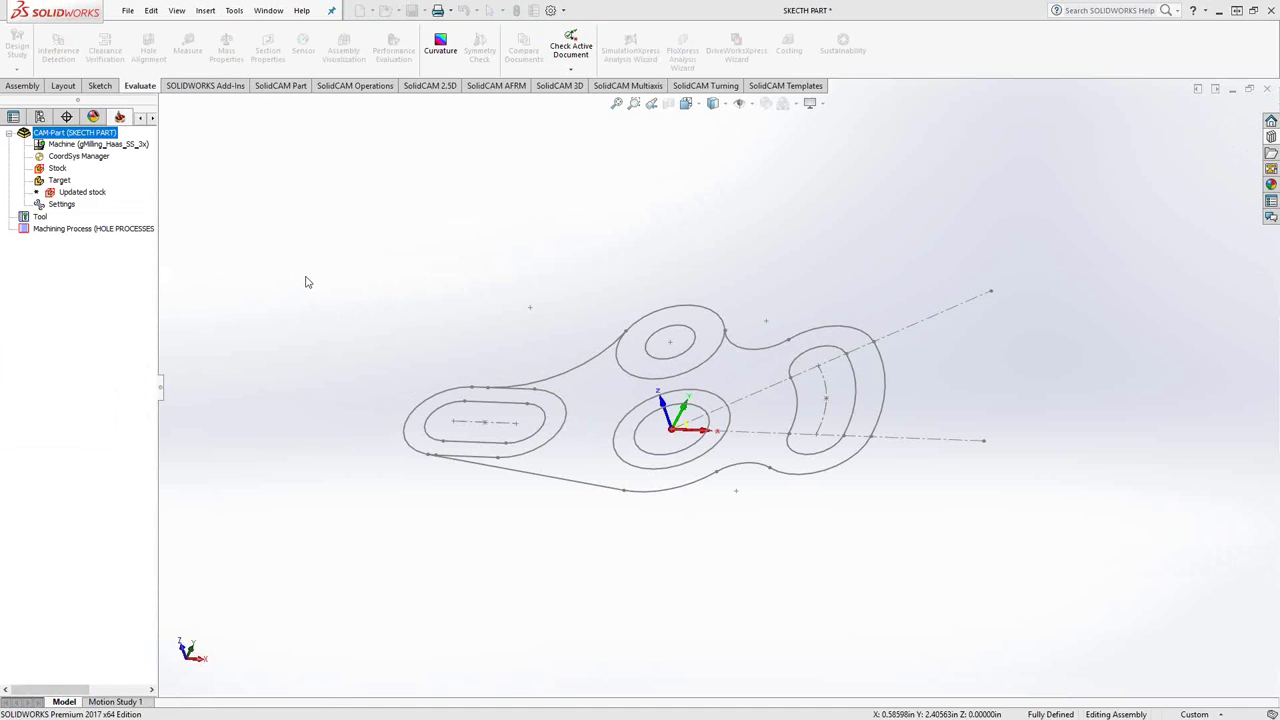
click(106, 194)
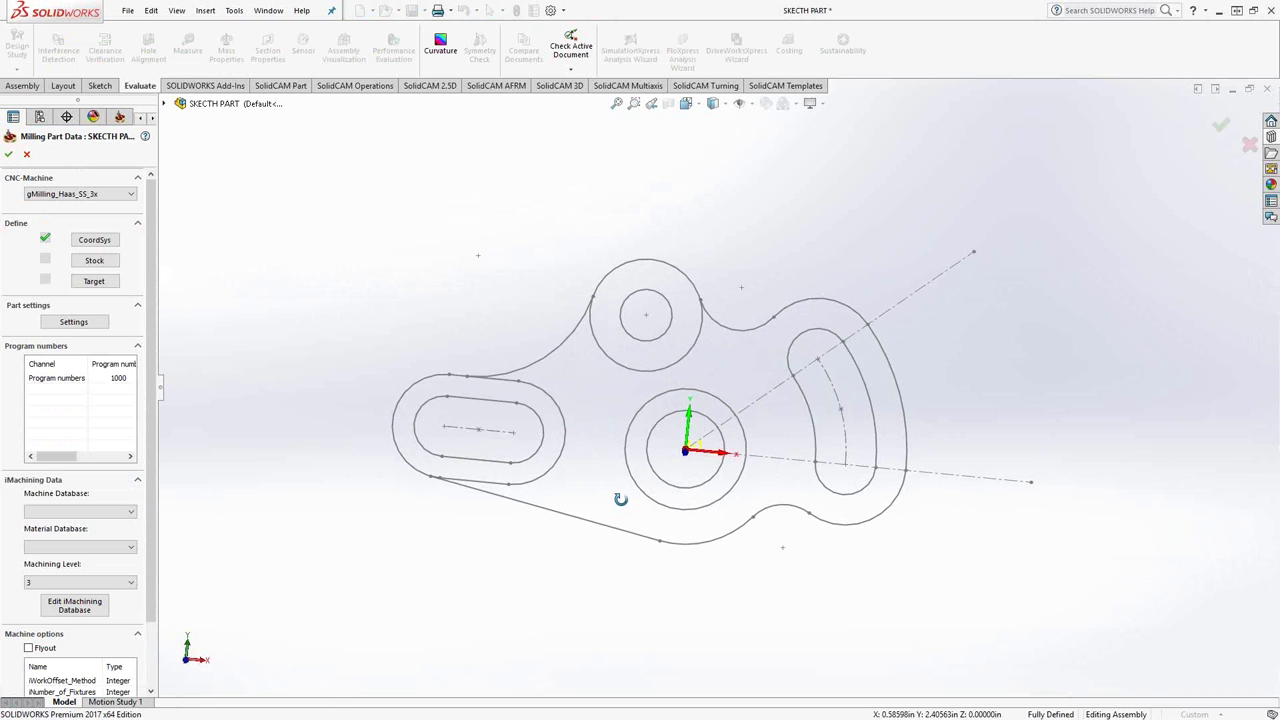
click(700, 106)
click(762, 180)
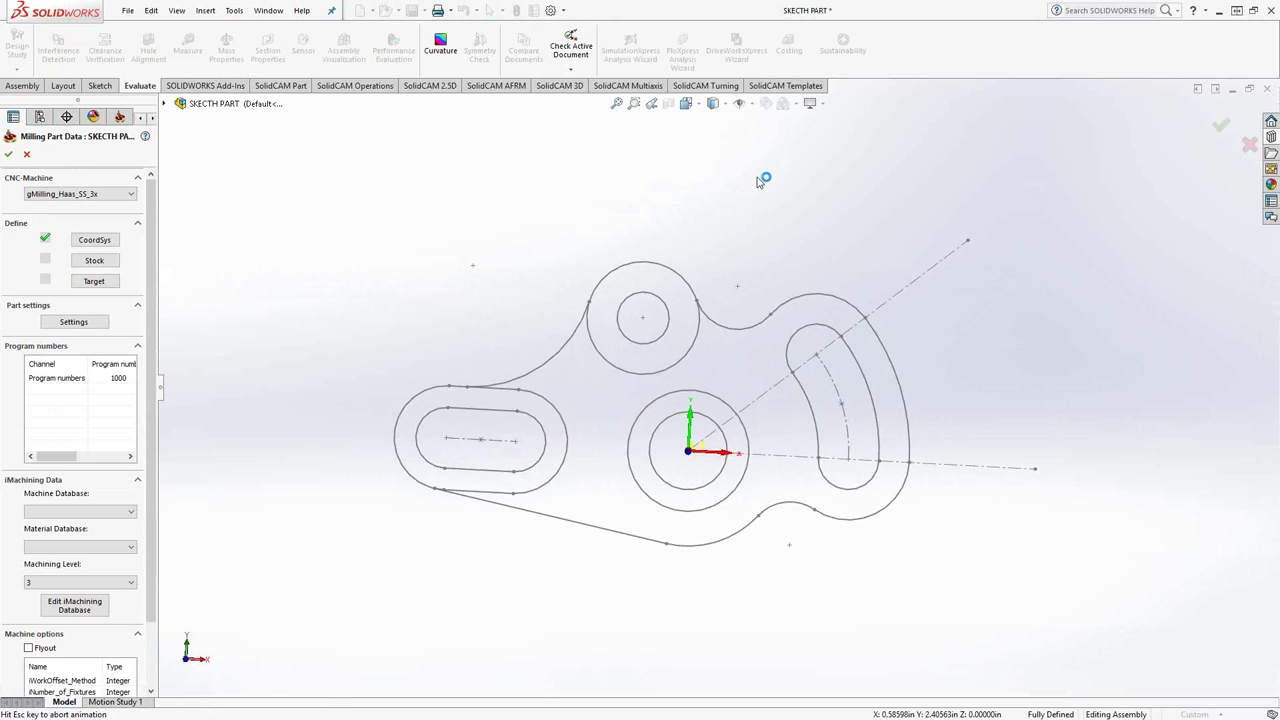
click(110, 261)
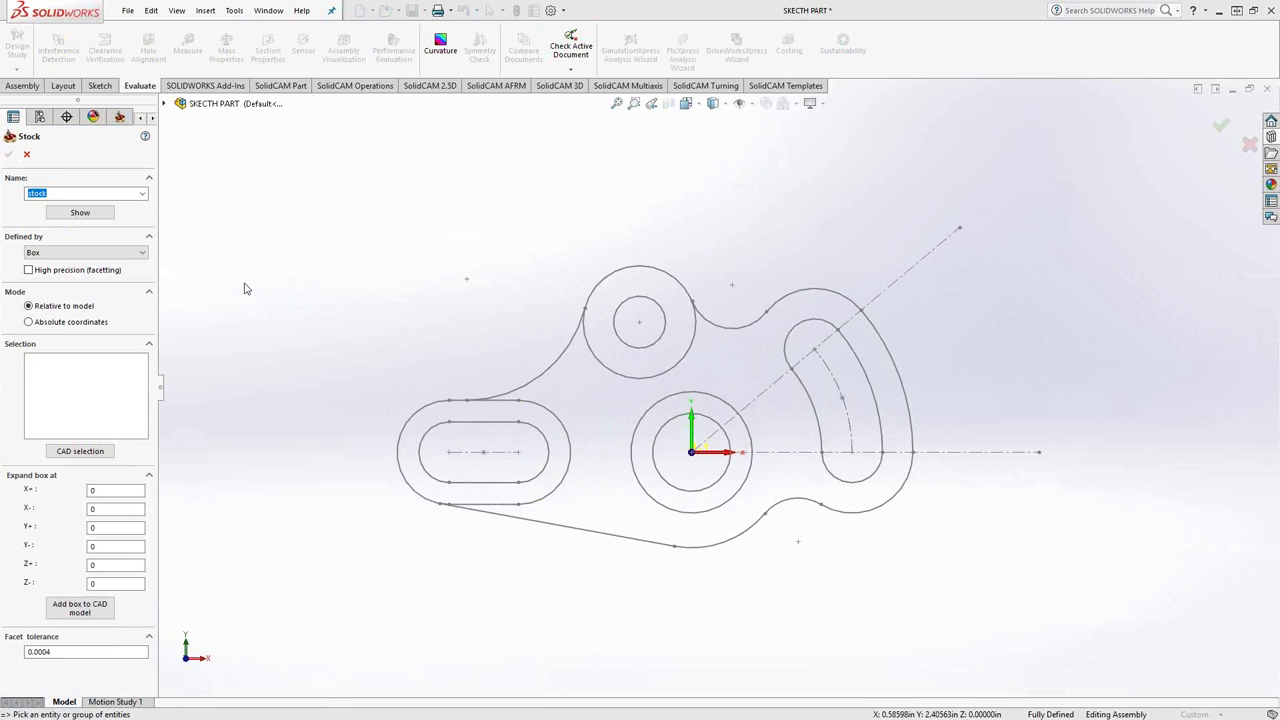
click(127, 252)
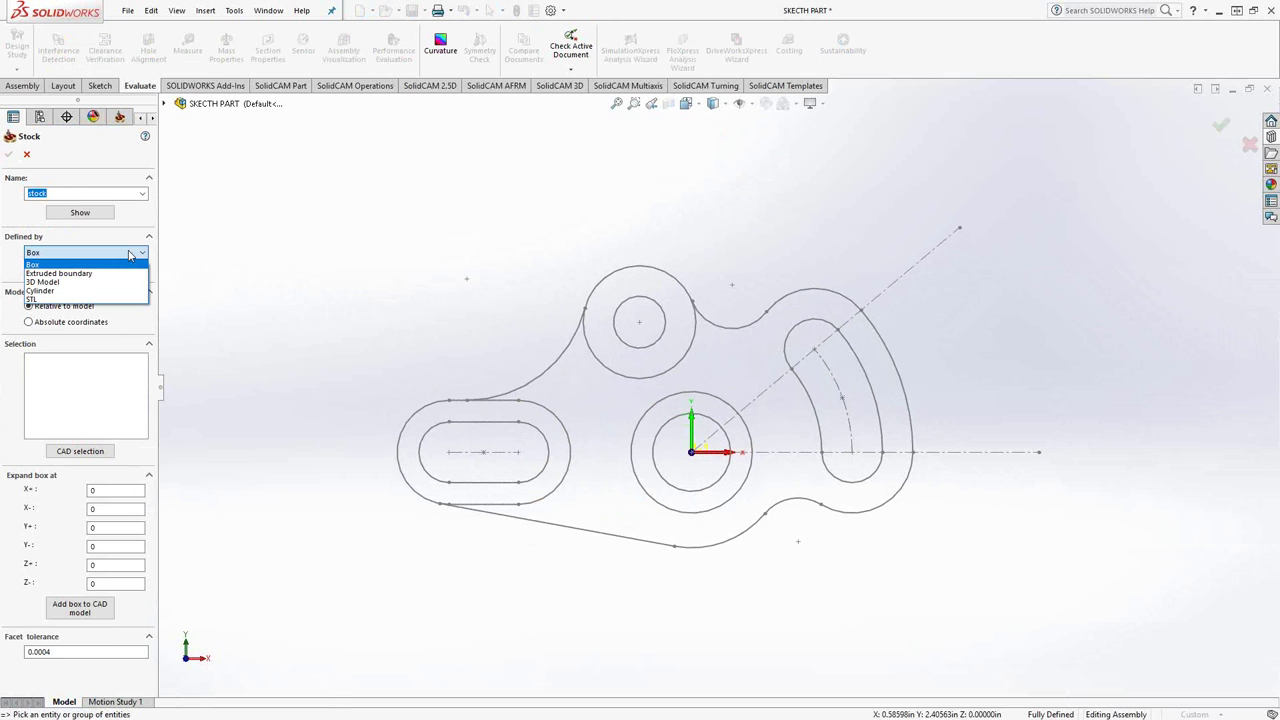
click(50, 265)
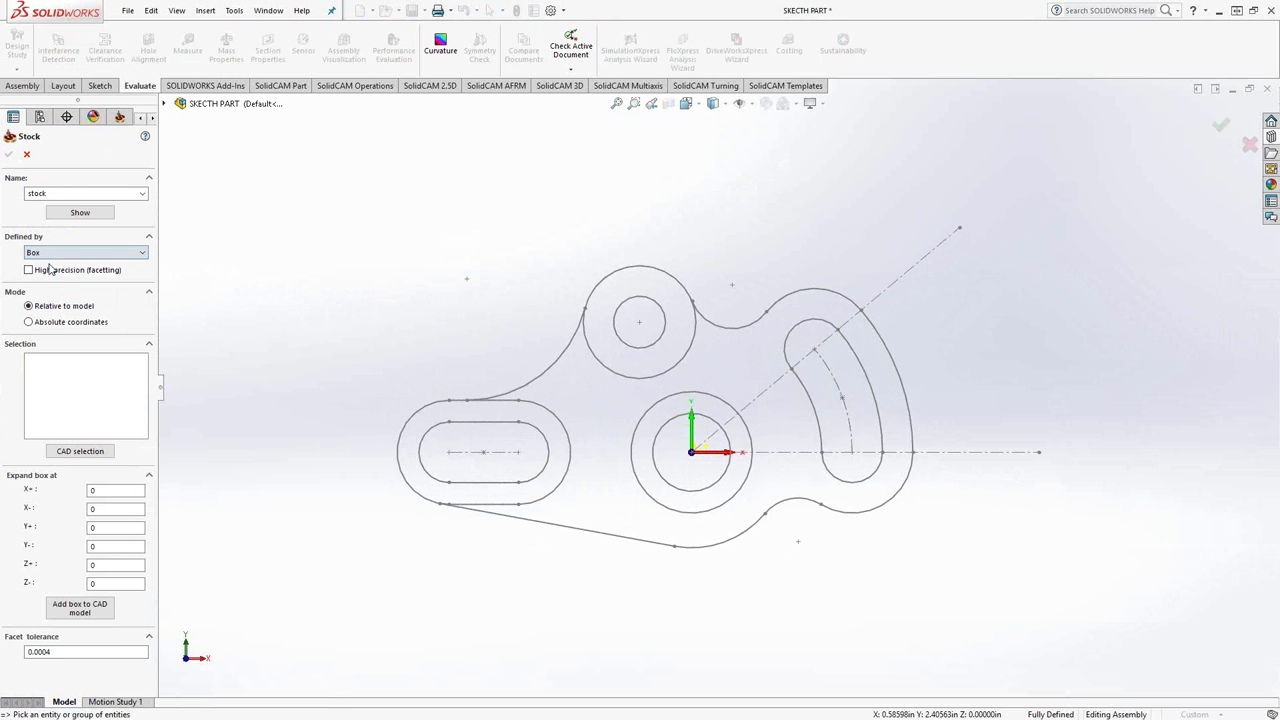
click(55, 322)
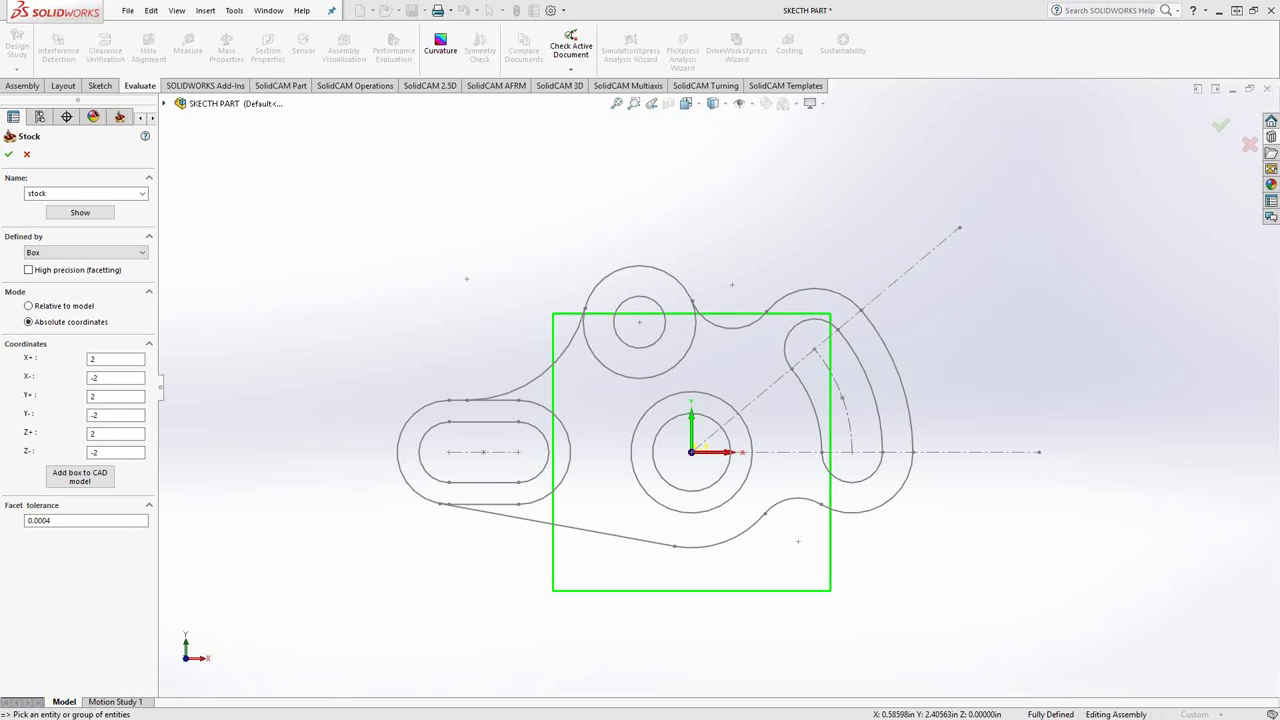
Enter stock limits X 3.5/-4.5, Y 3/-2, Z .5/-.5 and add the box to the CAD model.
click(88, 361)
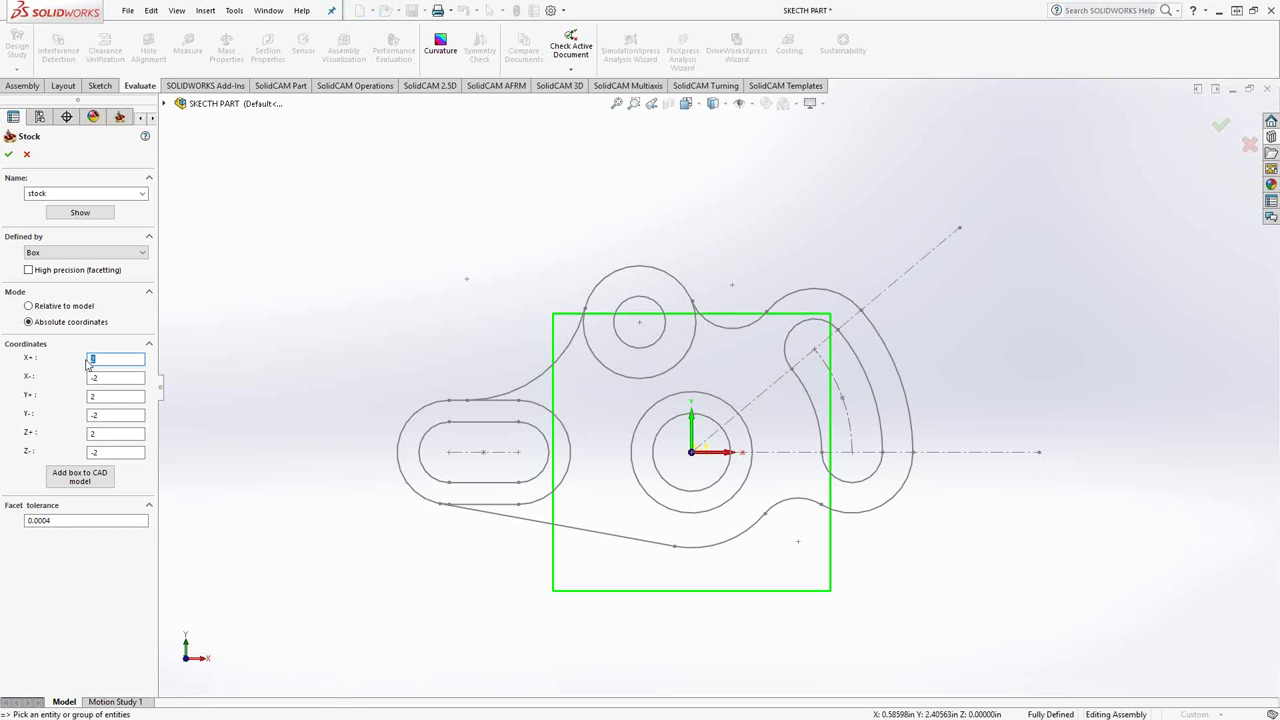
text(3.5)
key(Tab)
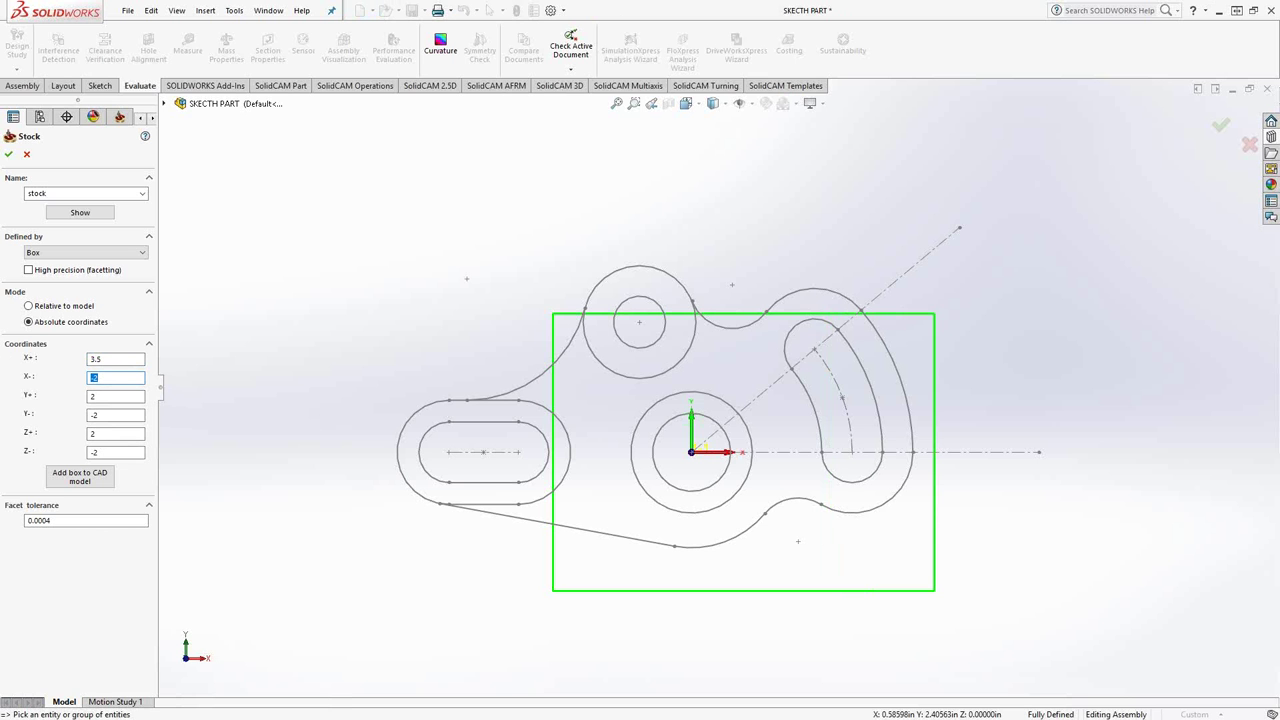
text(-4.5)
key(Tab)
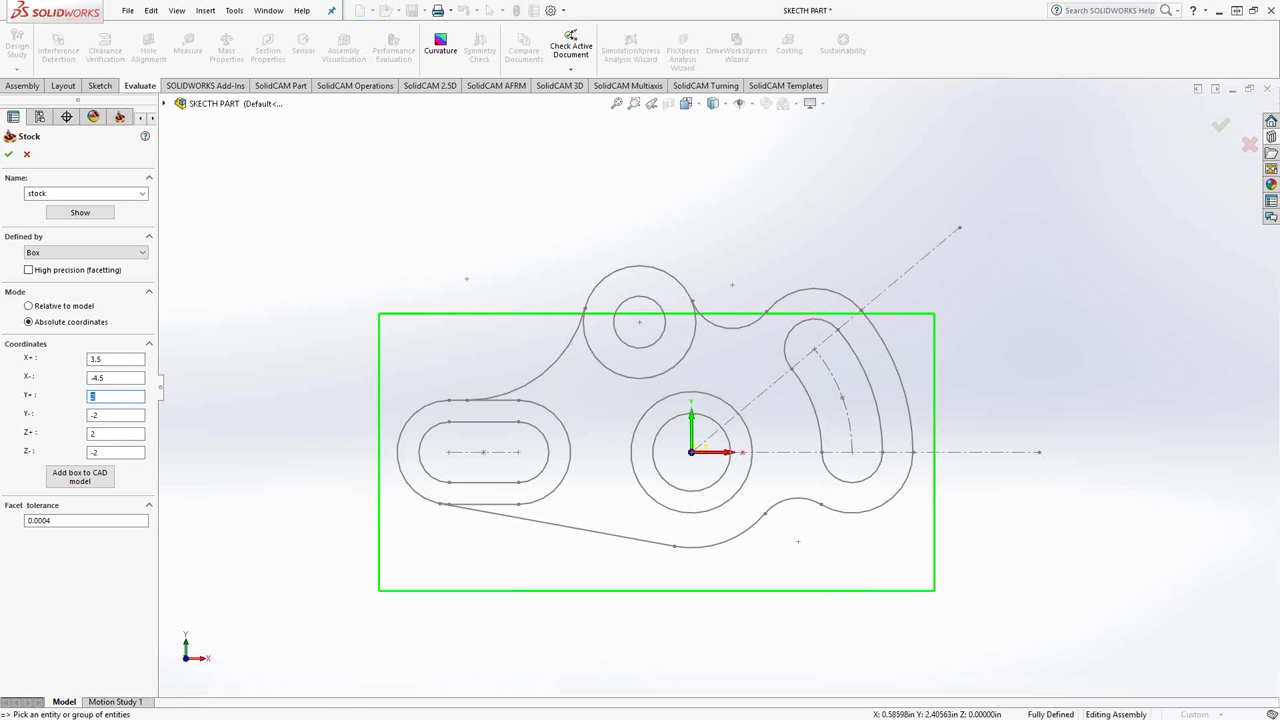
text(3)
key(Tab)
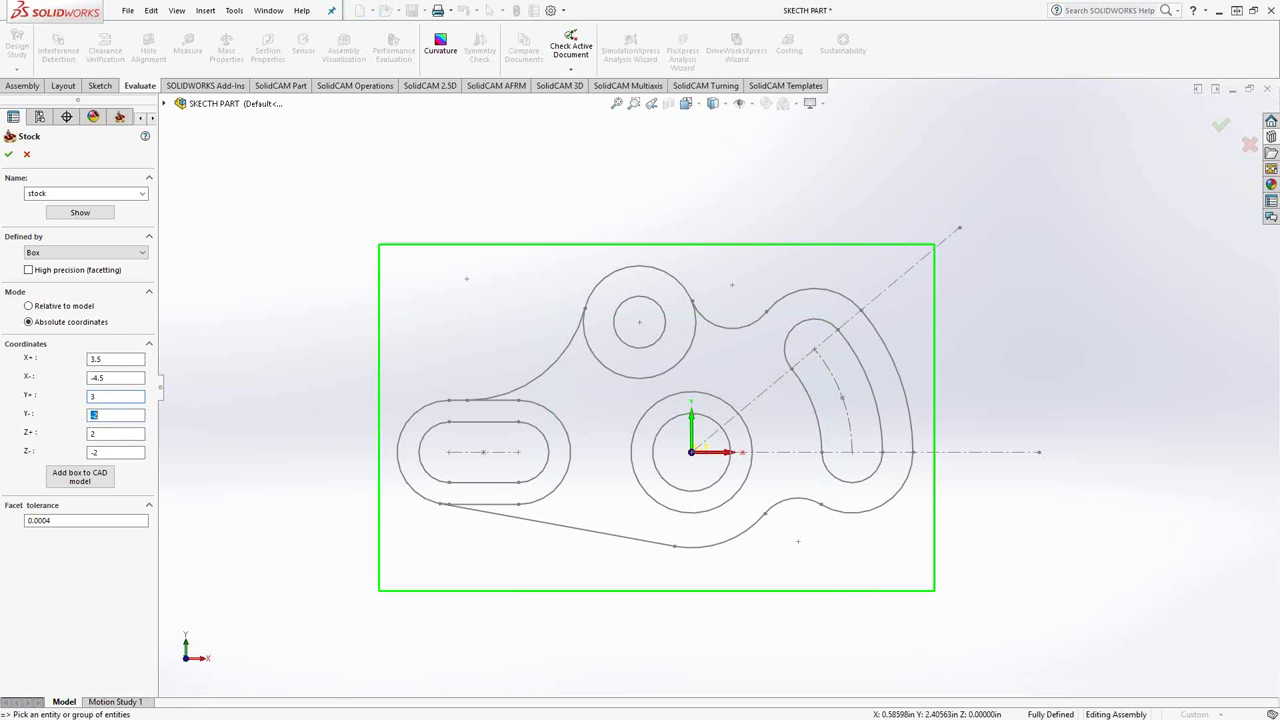
text(-2)
key(Tab)
text(.5)
key(Tab)
text(-.5)
click(120, 434)
mouse_move(458, 547)
middle_down()
mouse_move(371, 309)
mouse_move(395, 291)
mouse_move(415, 333)
middle_up()
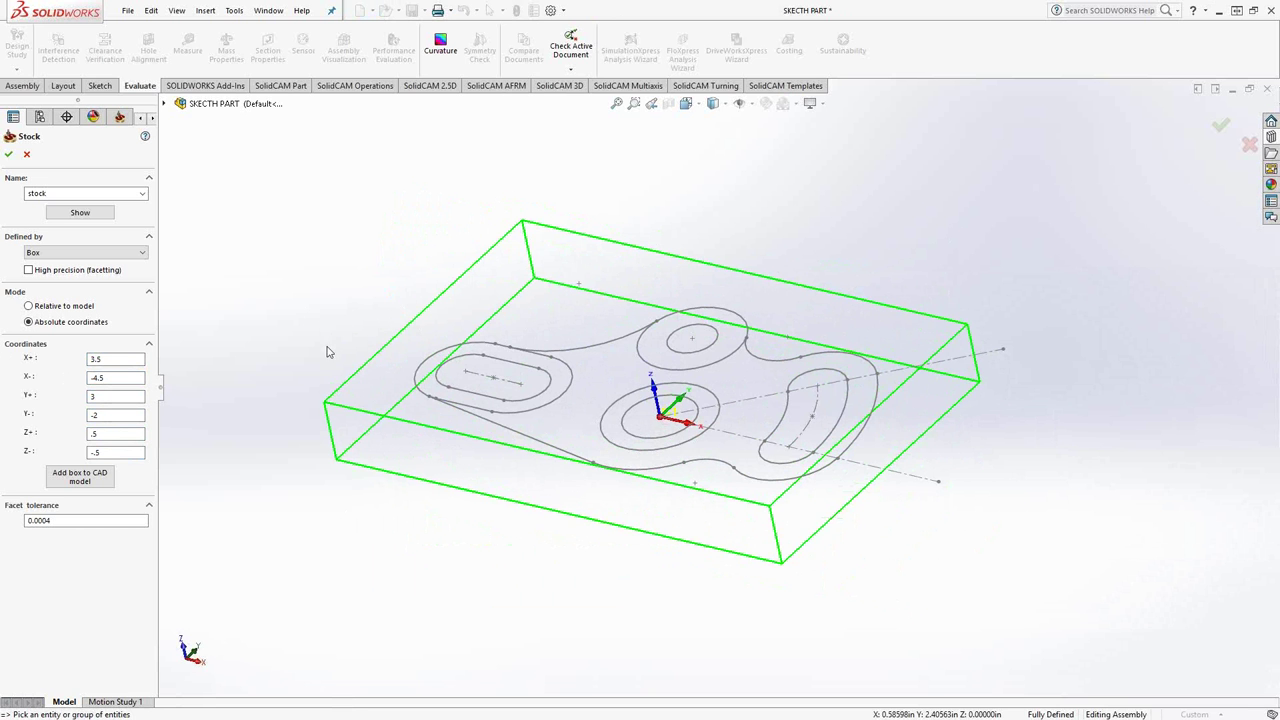
click(82, 480)
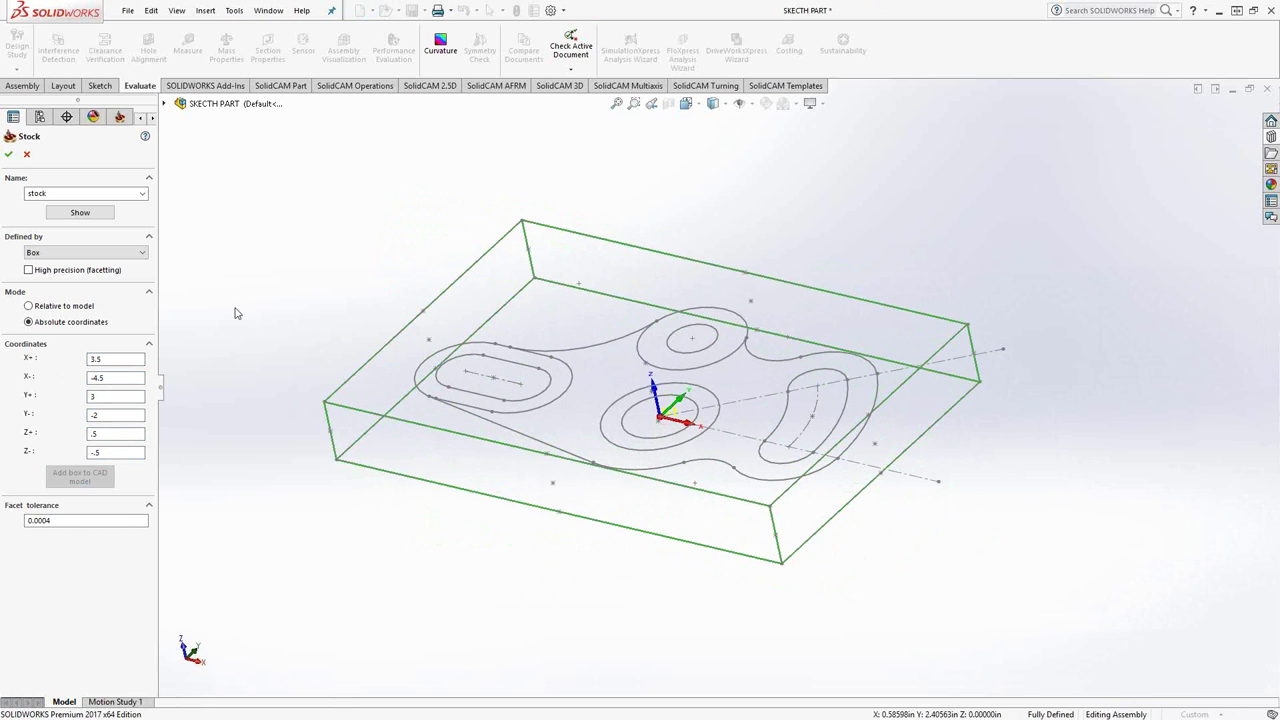
Accept the stock, then set Haas_SS machine database and 1018 Steel material and confirm part data.
click(8, 154)
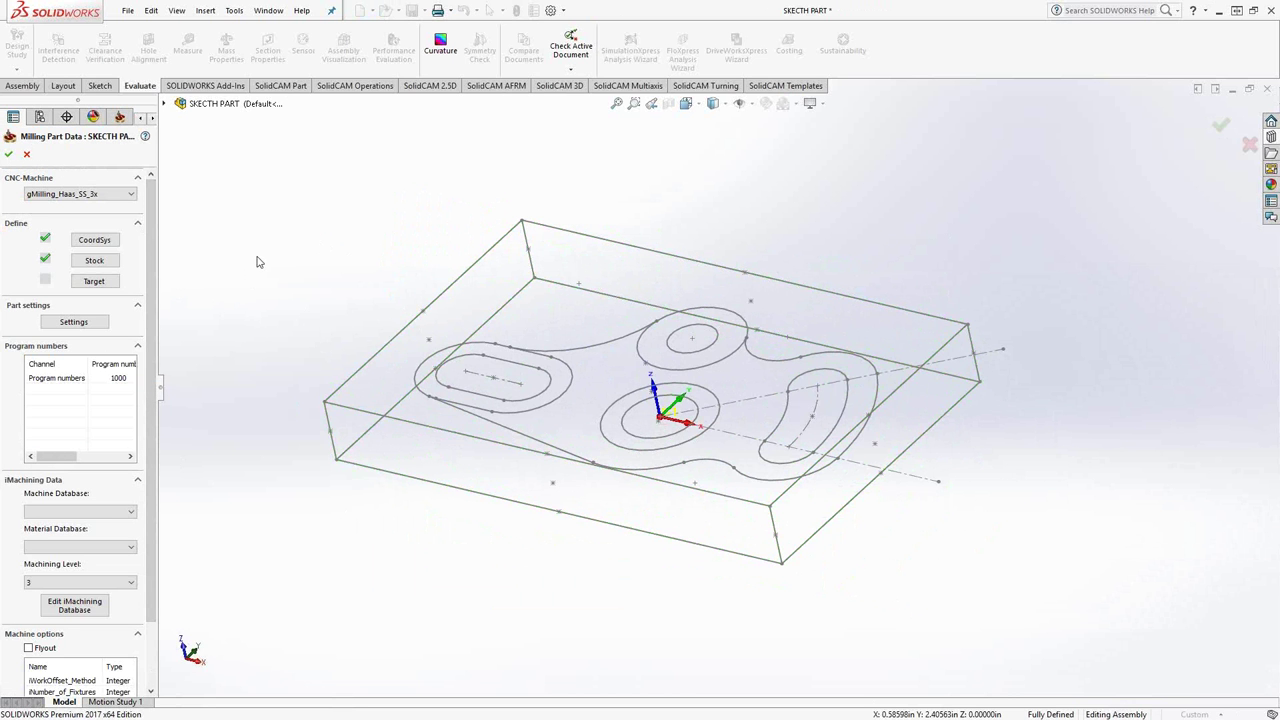
click(131, 512)
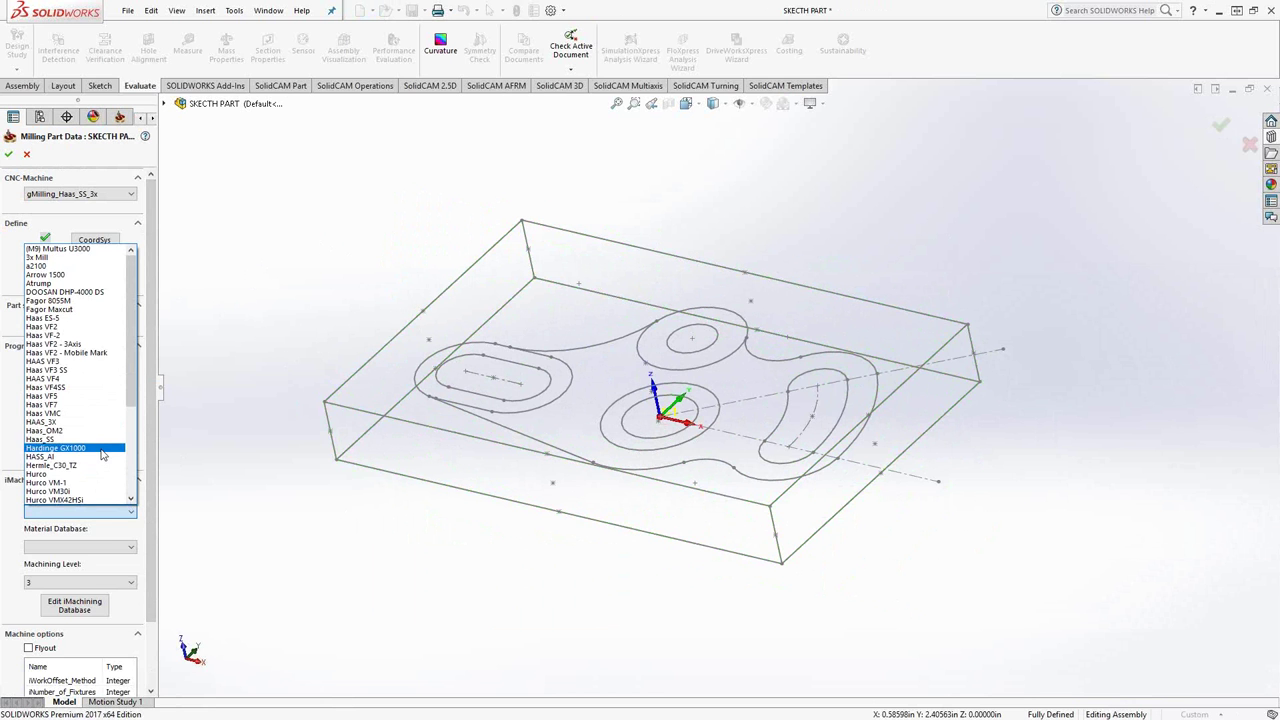
click(91, 443)
click(110, 547)
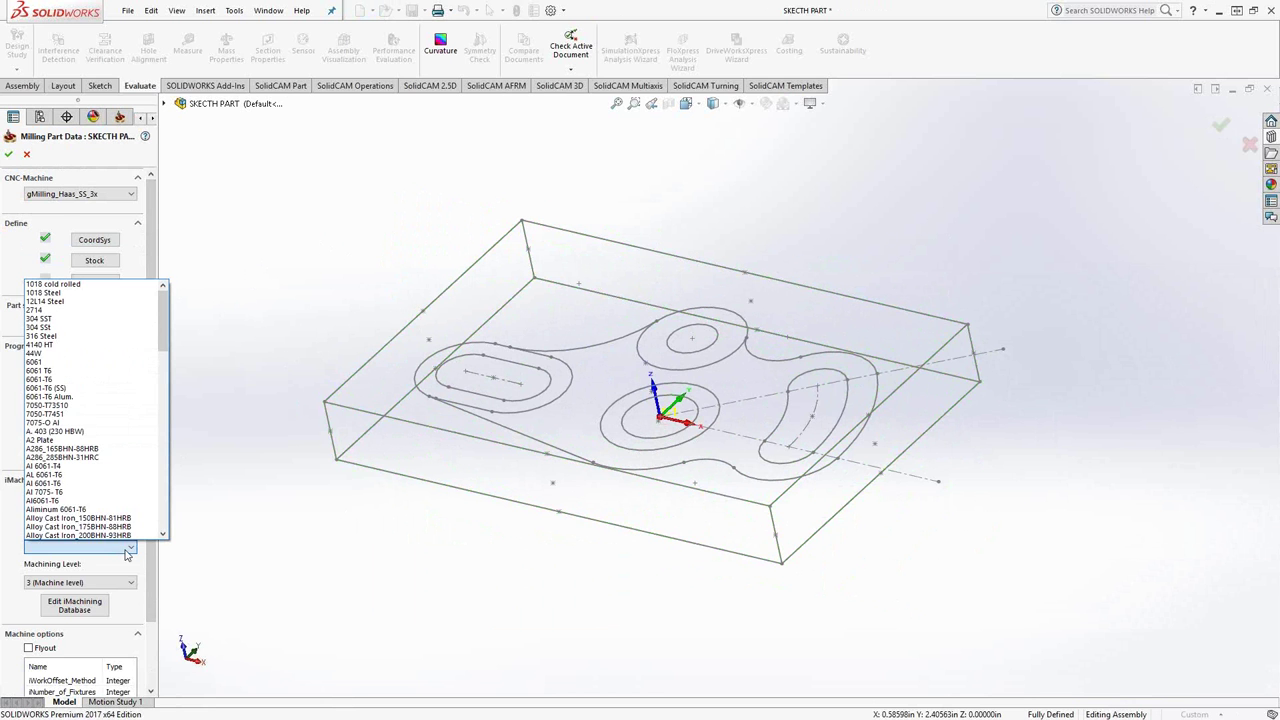
click(55, 292)
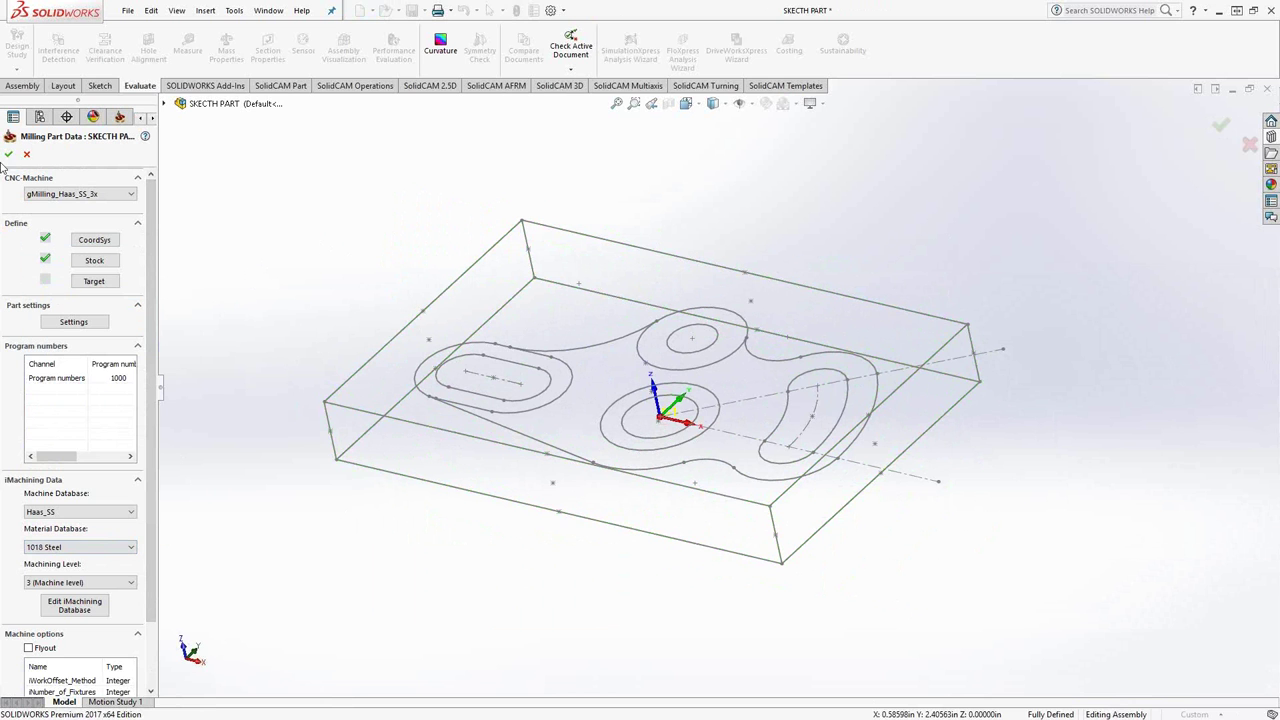
click(8, 154)
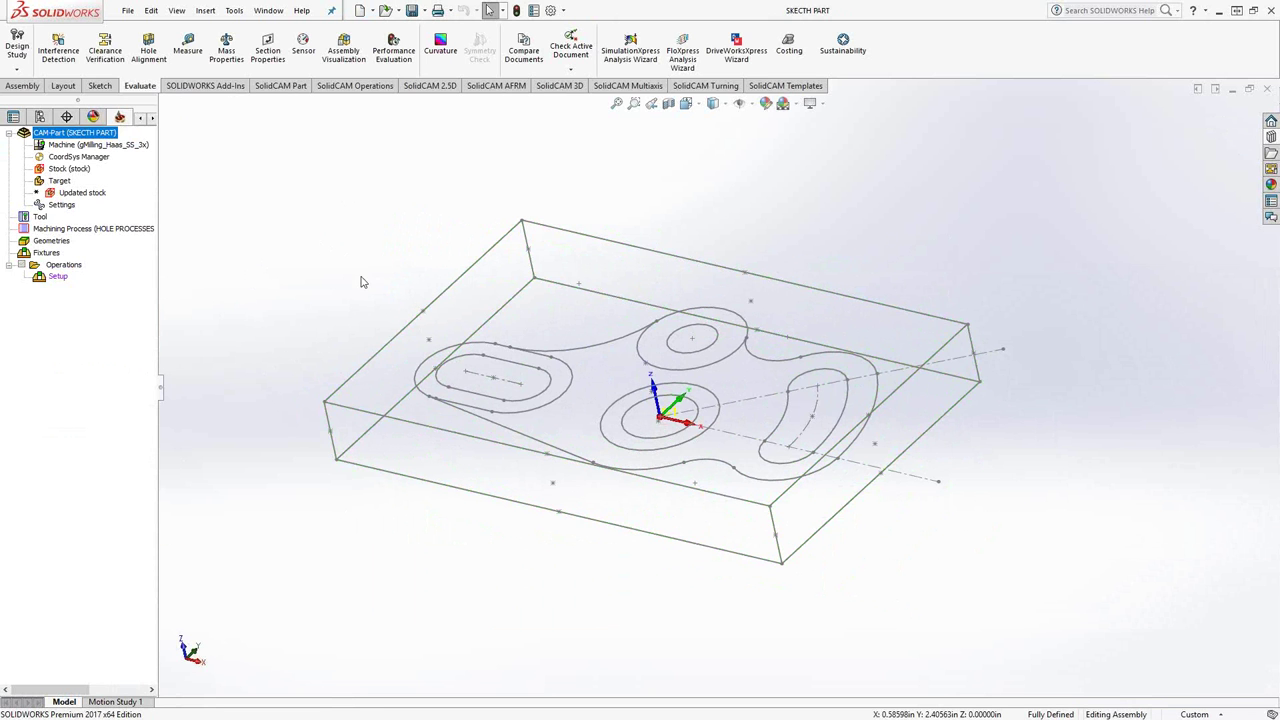
Add an iMachining operation with a new geometry: one open chain along the stock's top edges.
right_click(58, 277)
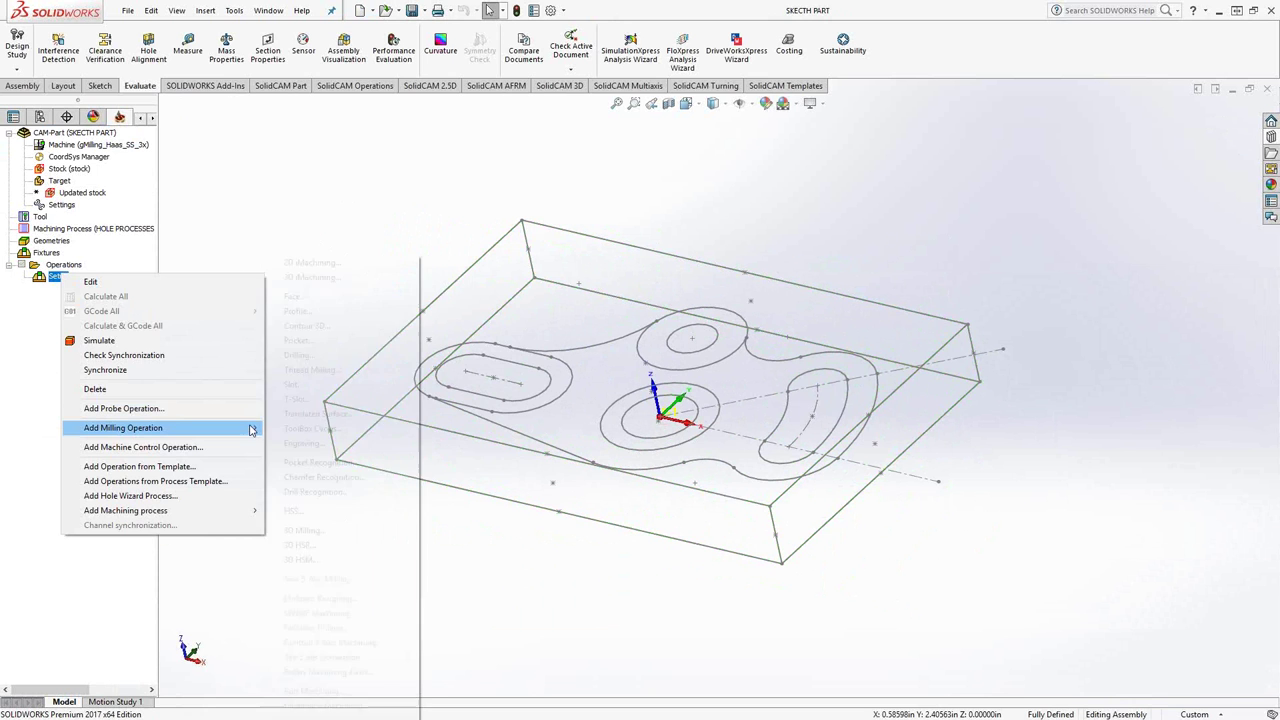
click(337, 265)
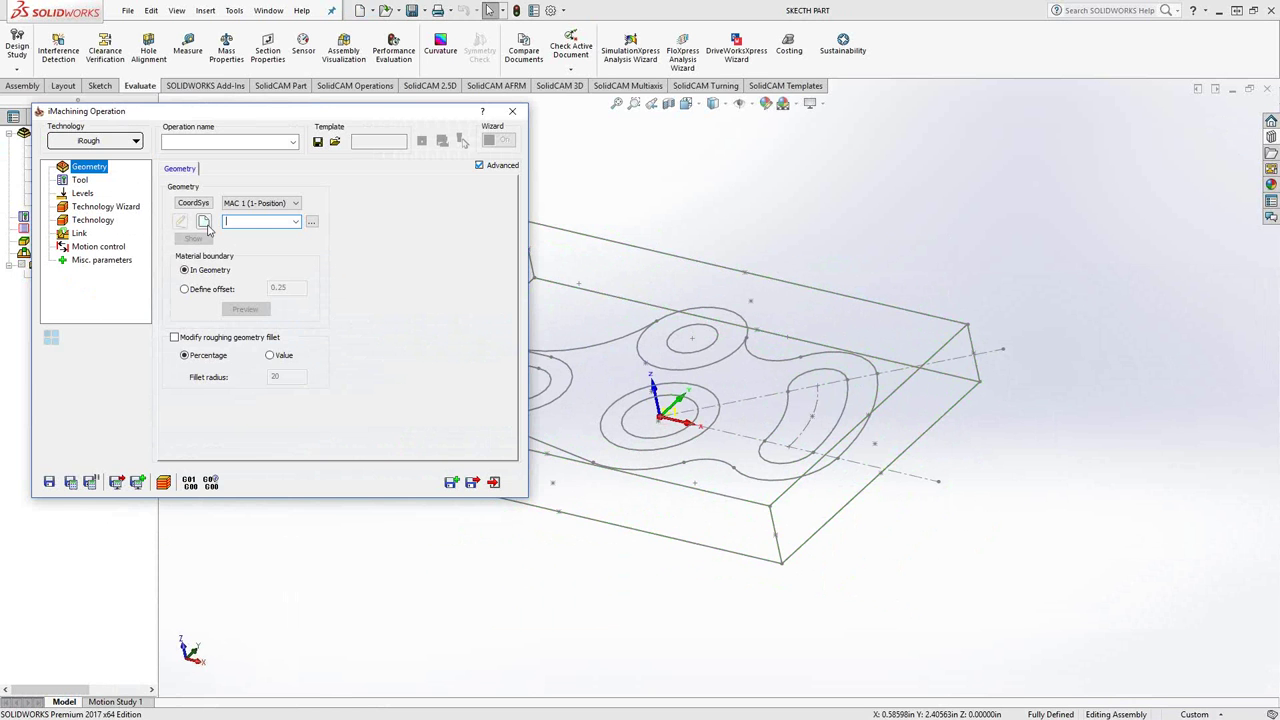
click(203, 221)
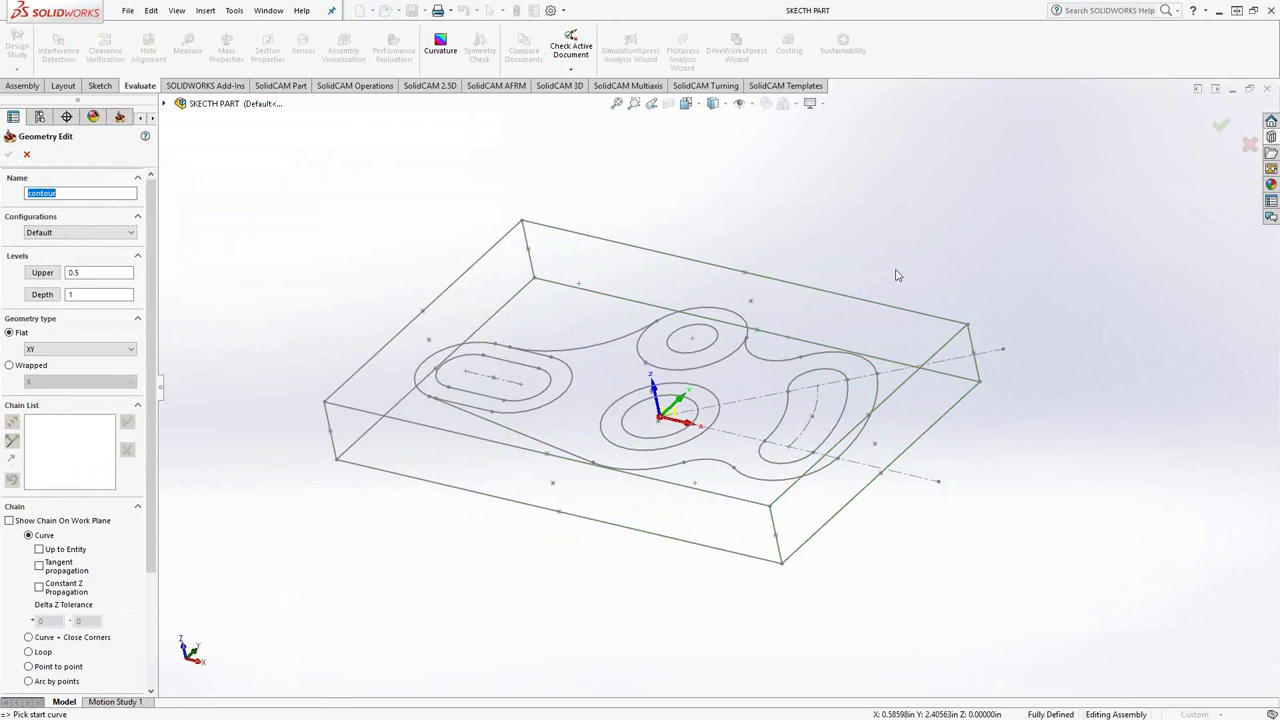
click(902, 309)
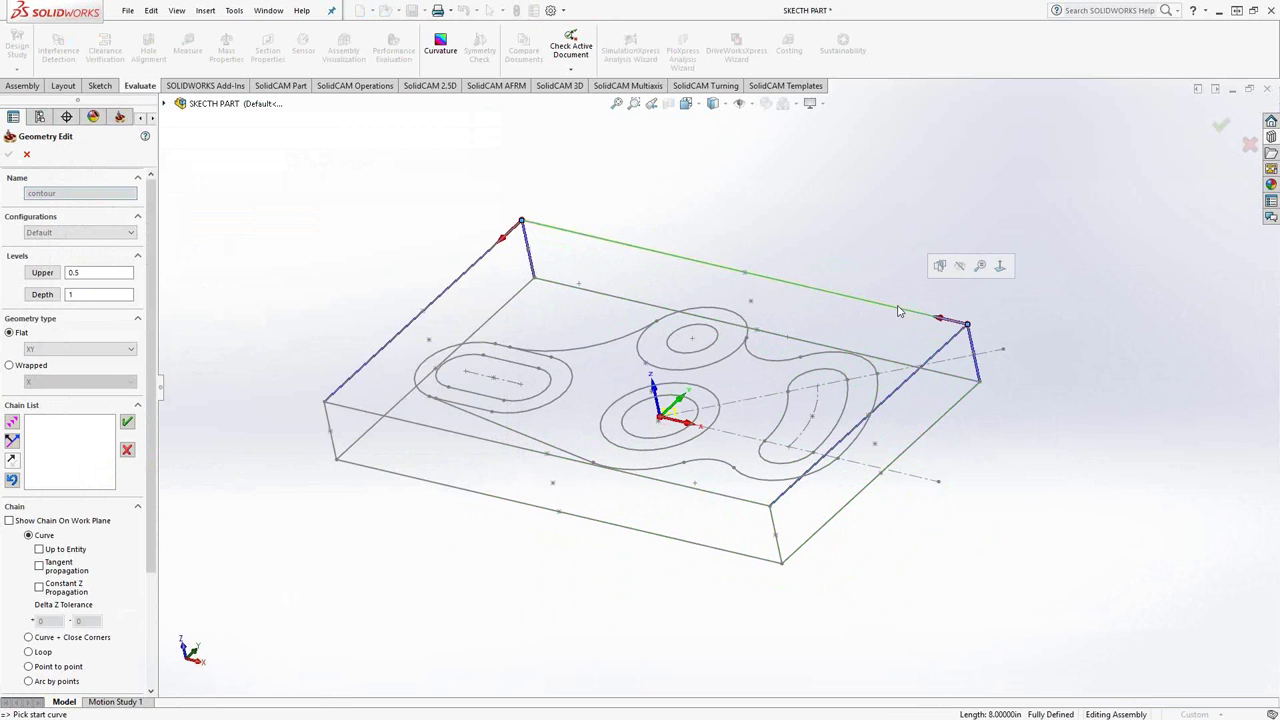
click(56, 590)
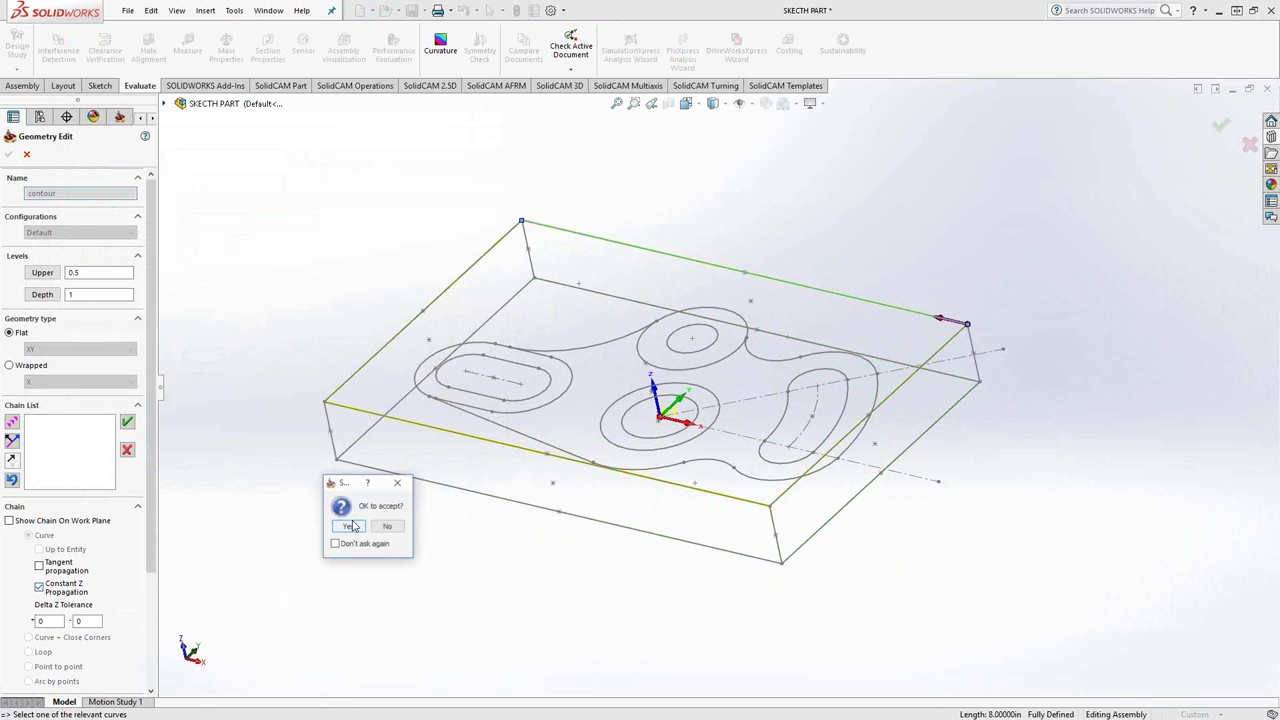
click(349, 526)
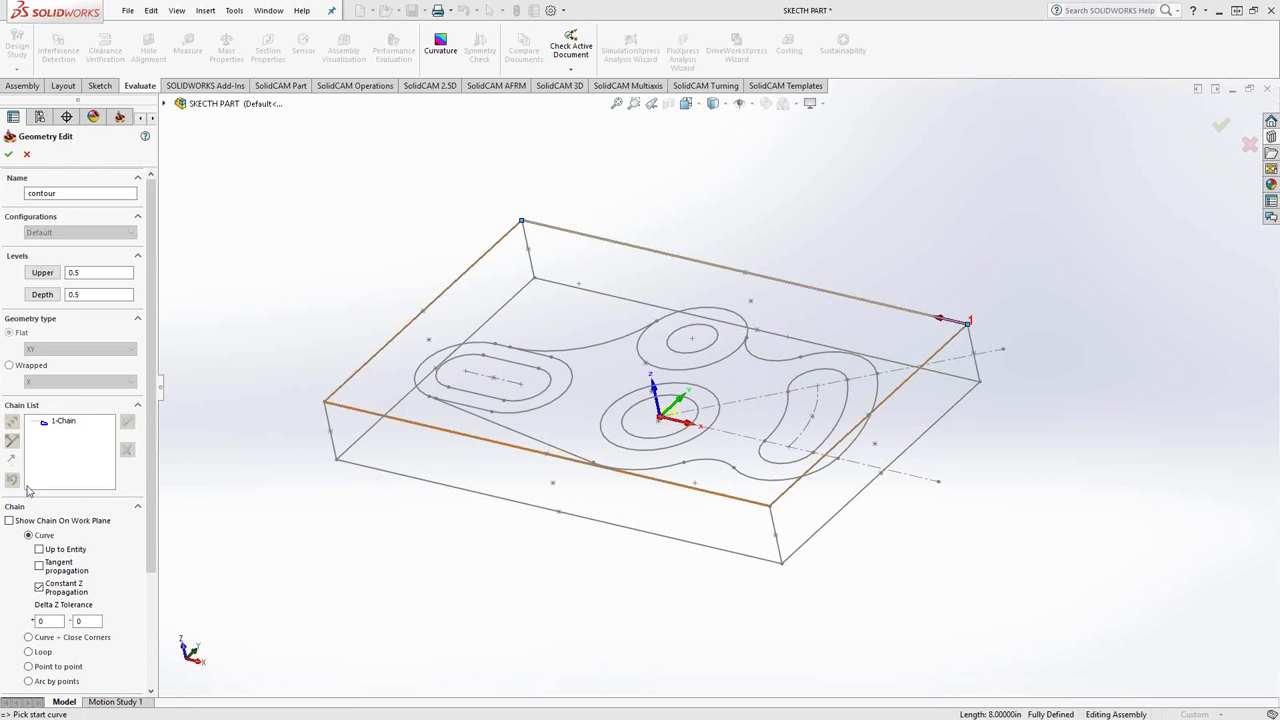
right_click(58, 421)
click(116, 551)
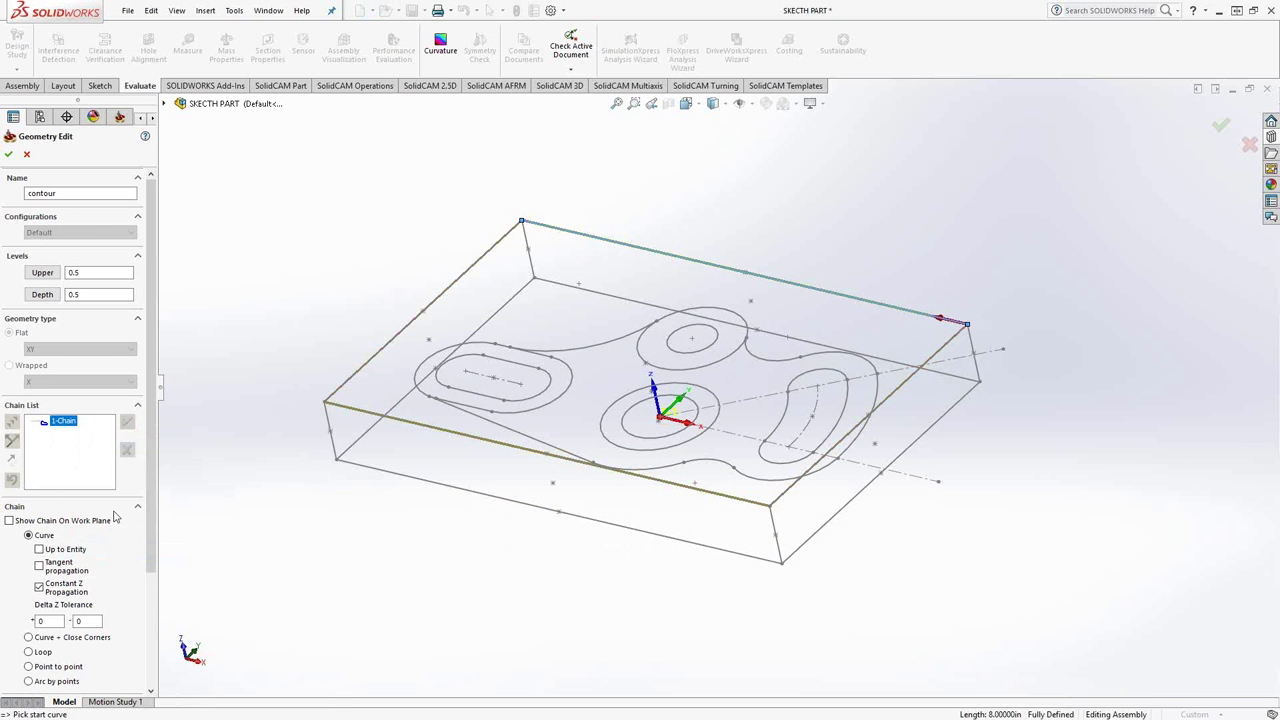
click(60, 589)
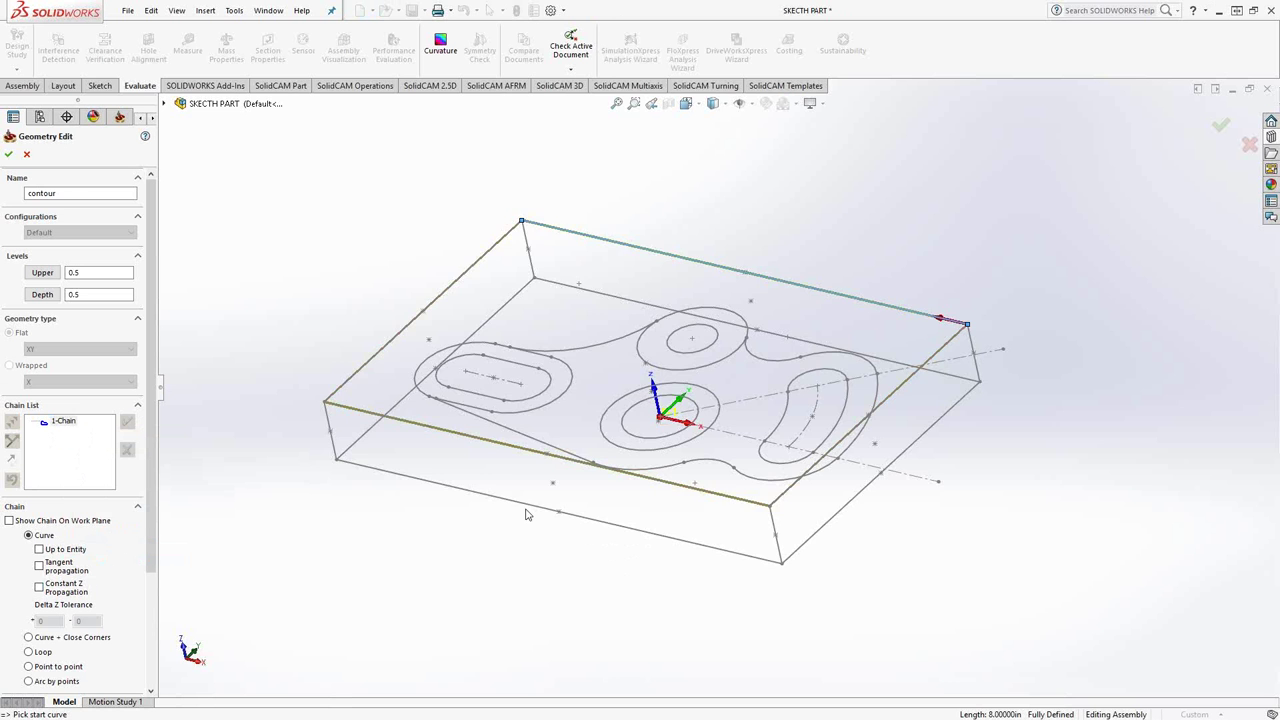
middle_drag(526, 509, 557, 562)
Select the slanted outline line next to the slot as the new chain's start curve.
scroll(557, 562, down, 2)
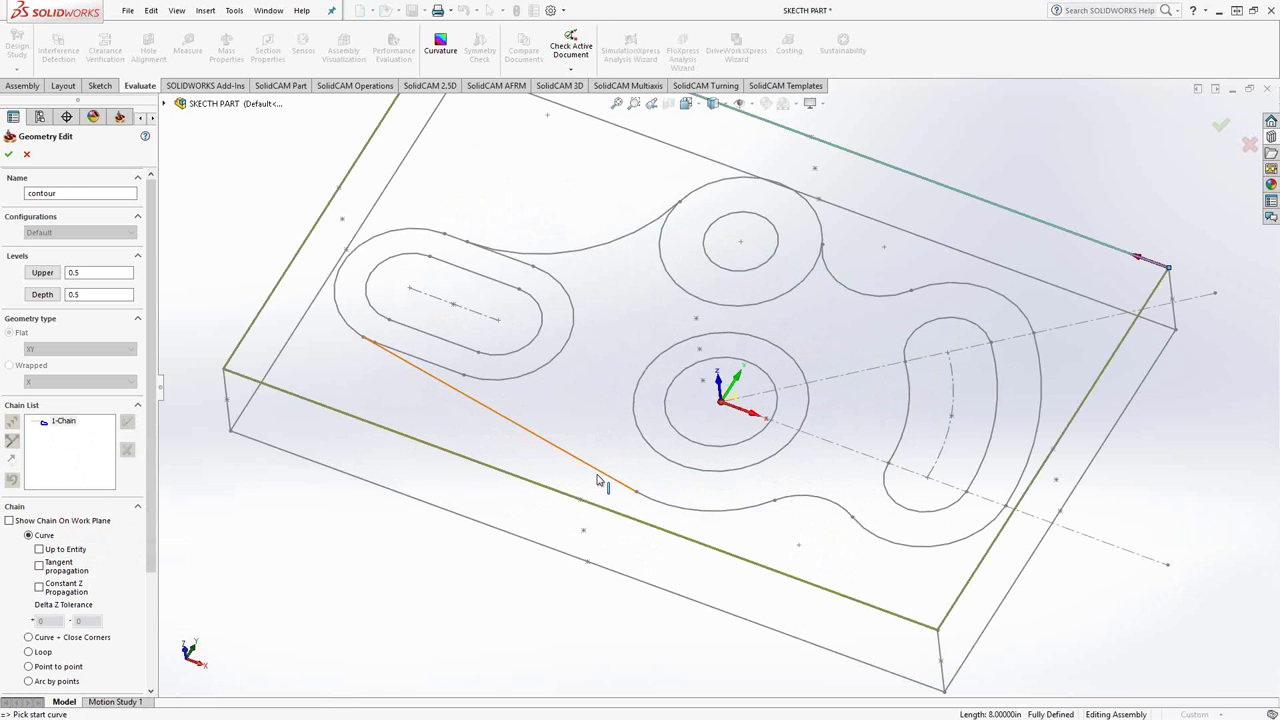
click(598, 480)
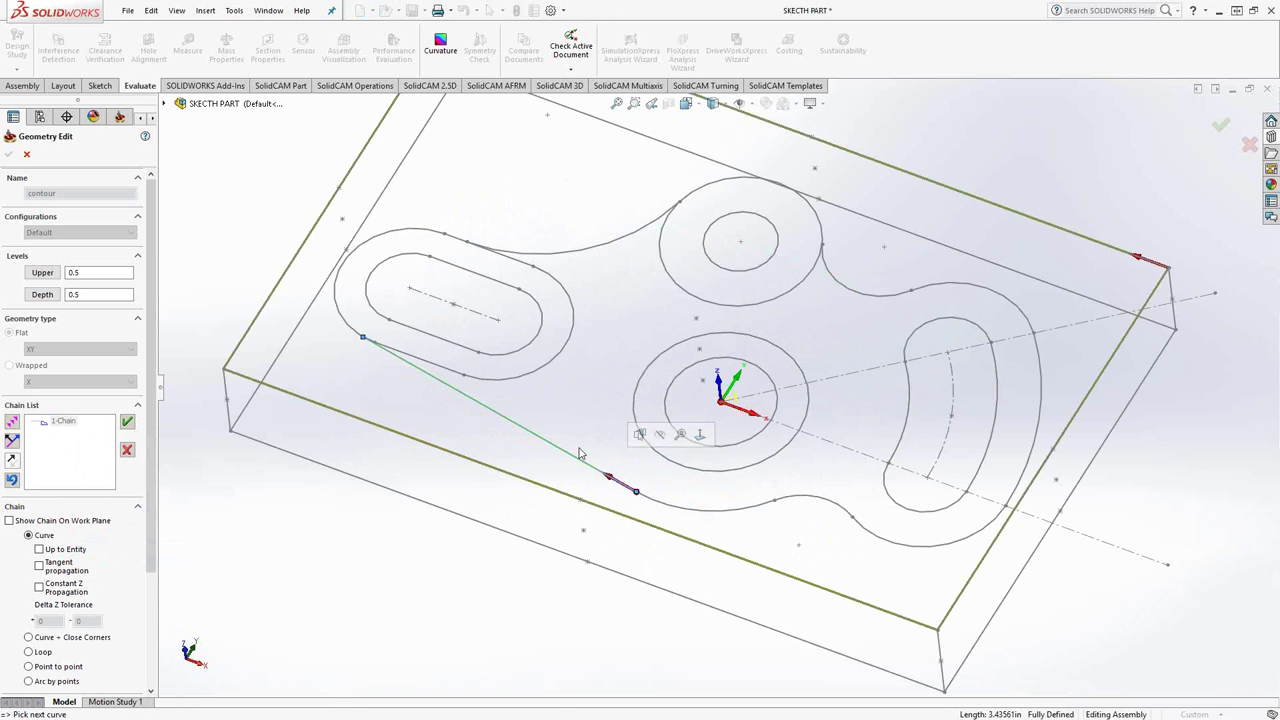
scroll(427, 355, down, 3)
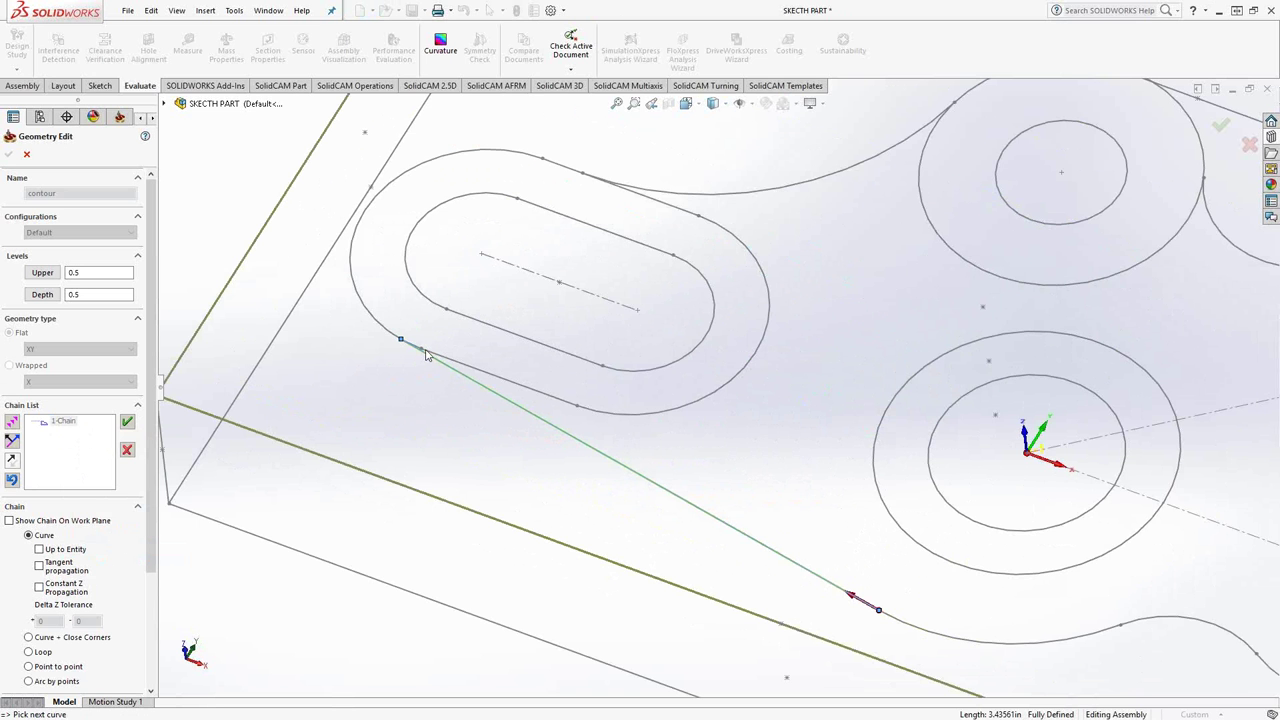
scroll(427, 355, down, 2)
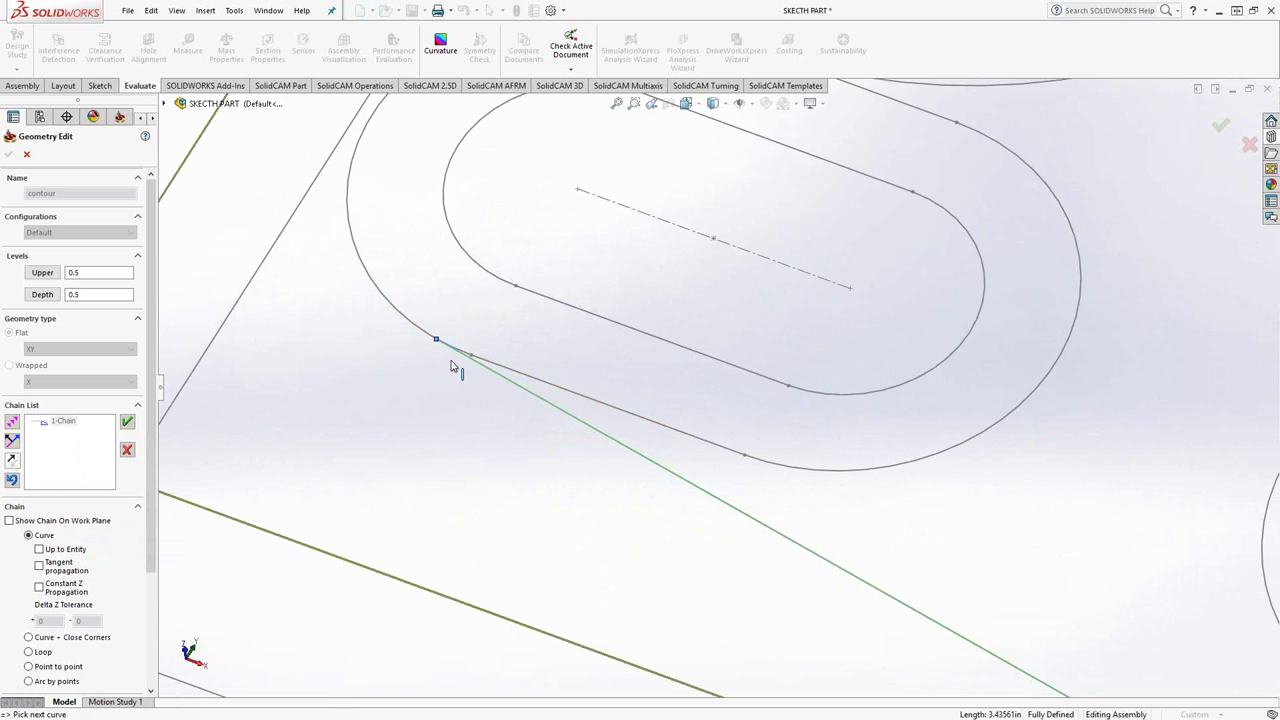
scroll(452, 366, down, 4)
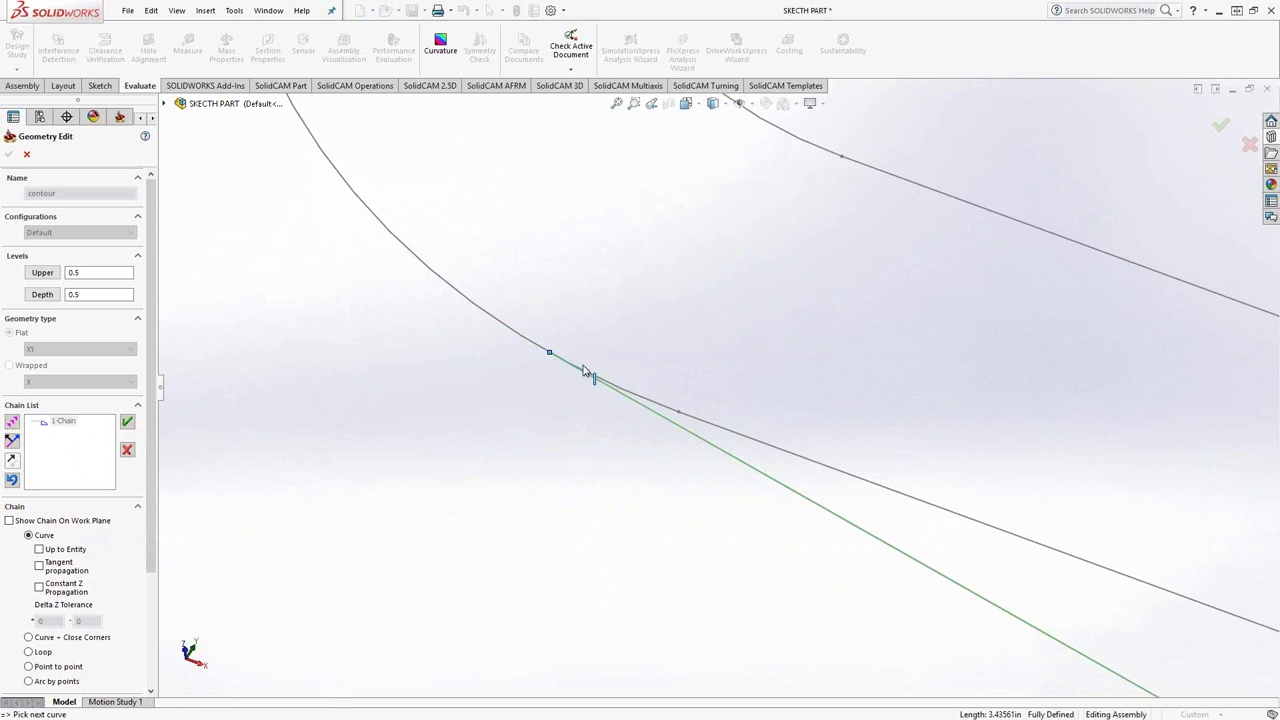
scroll(587, 370, up, 6)
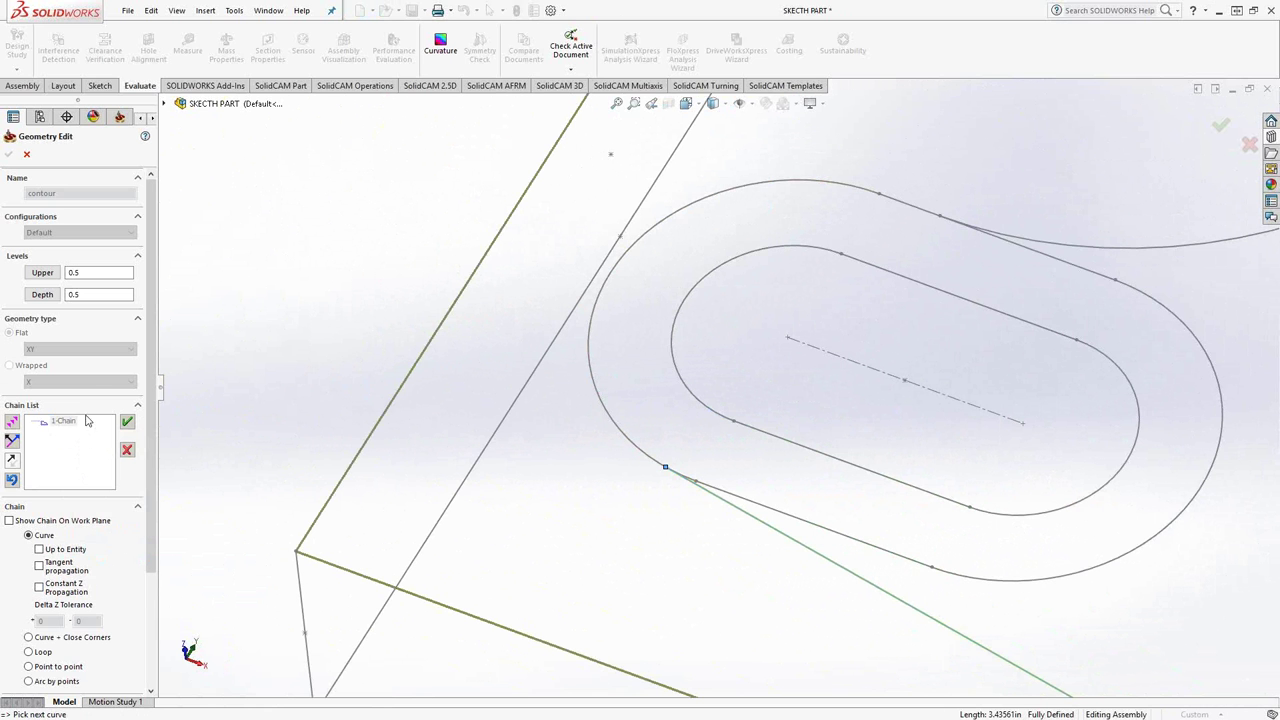
drag(152, 374, 155, 437)
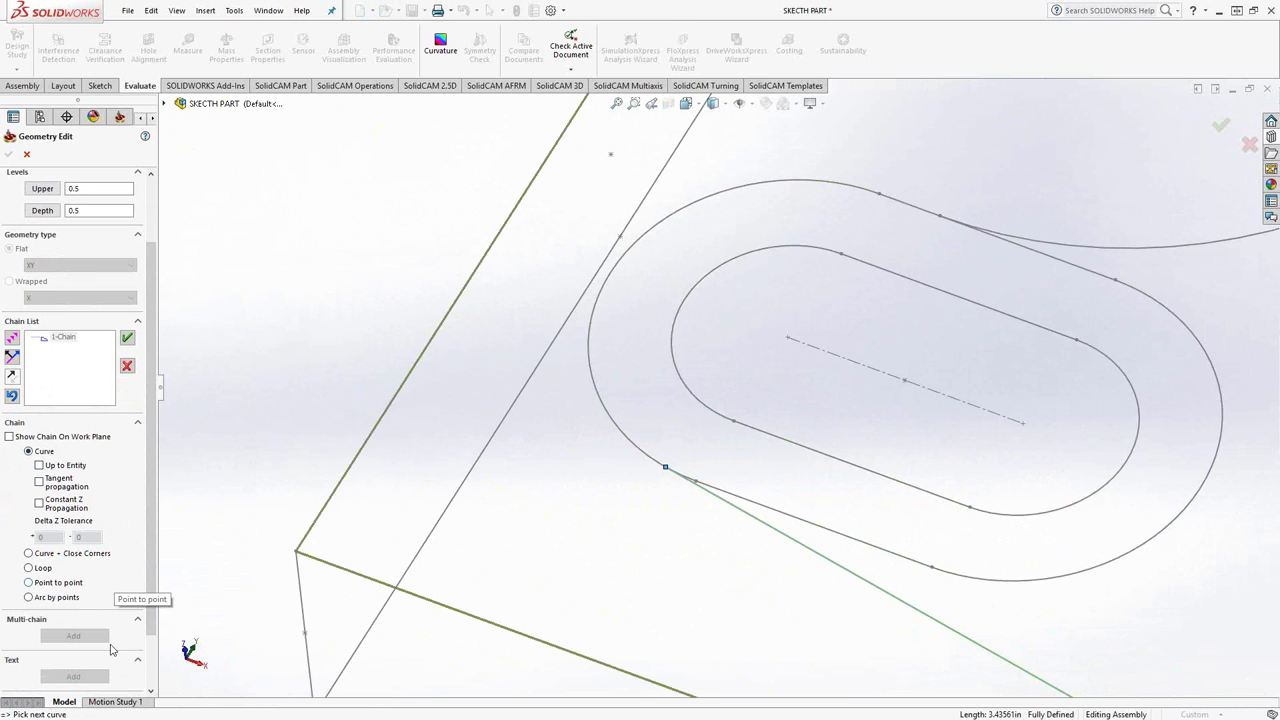
Chain along the slot's outer arc, on to the next sketch point, then up the connecting curve.
click(62, 599)
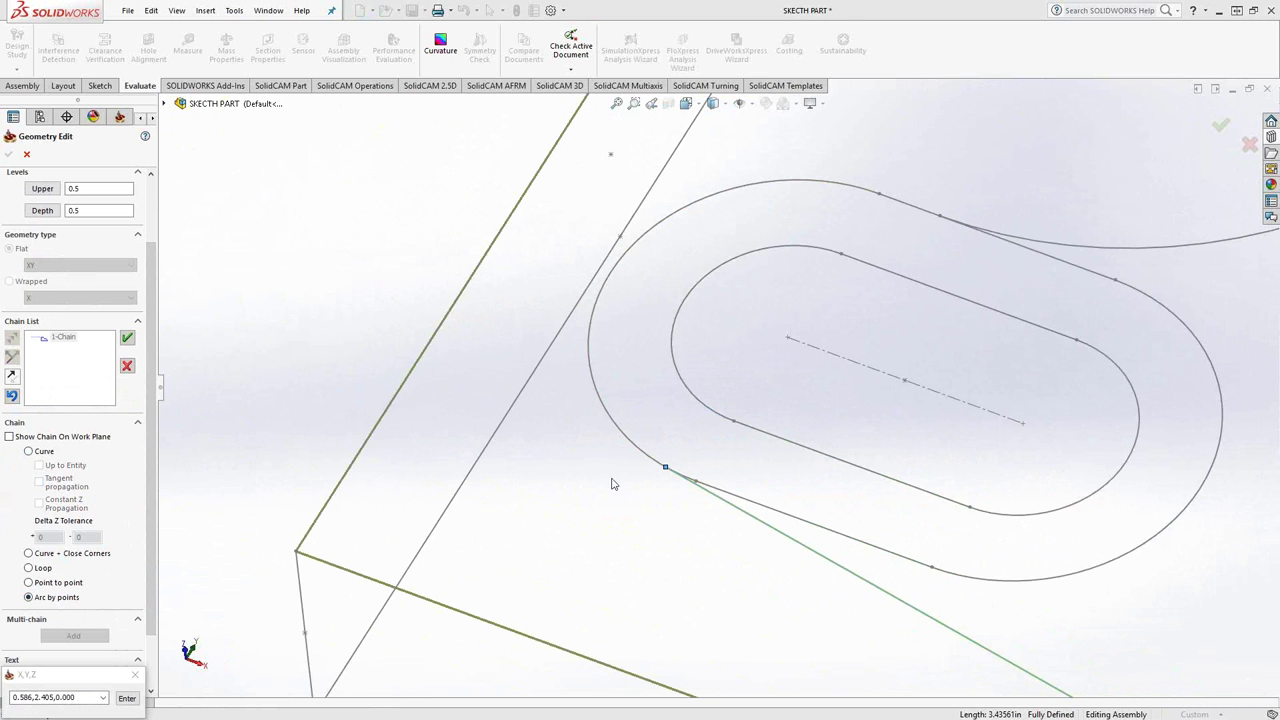
click(610, 276)
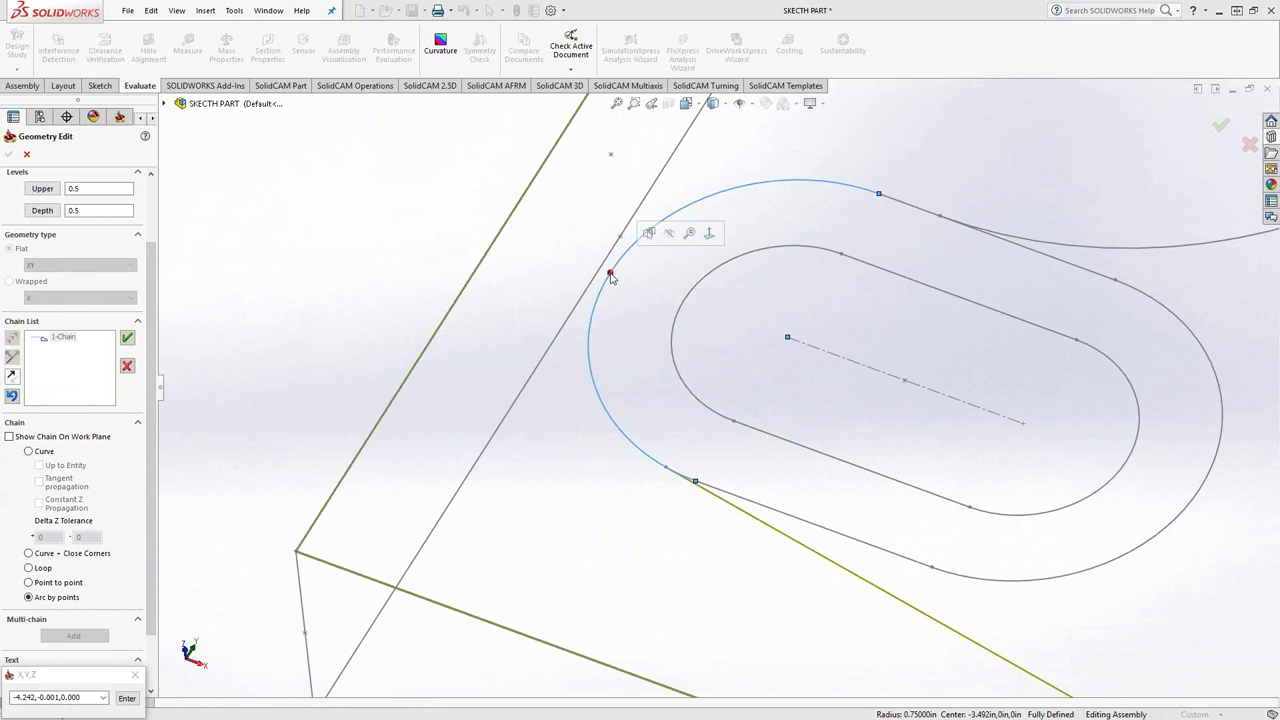
click(879, 194)
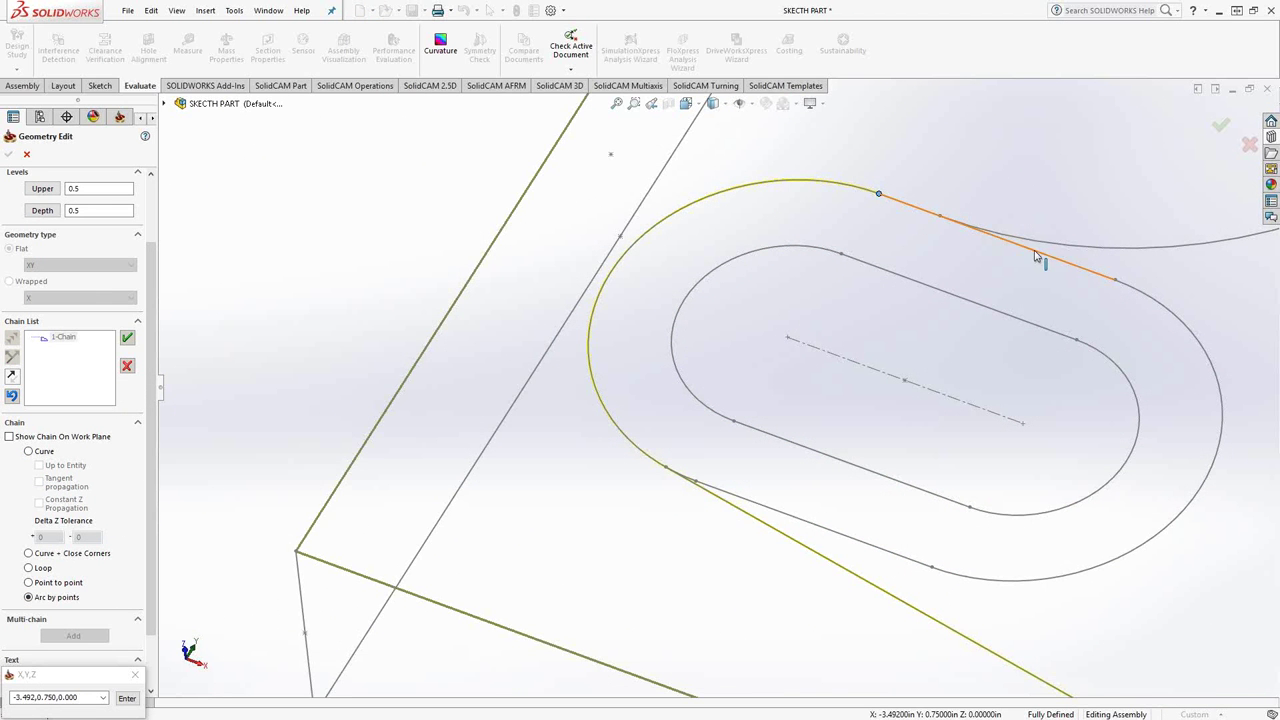
click(72, 582)
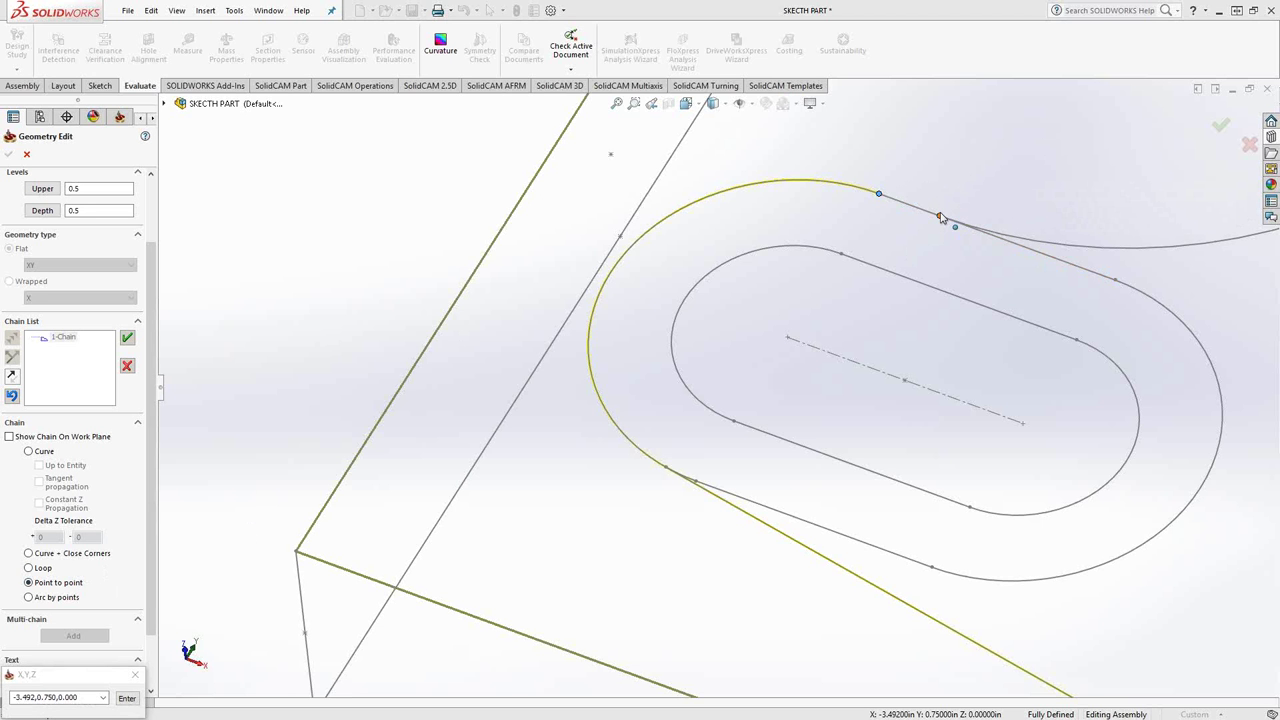
click(940, 216)
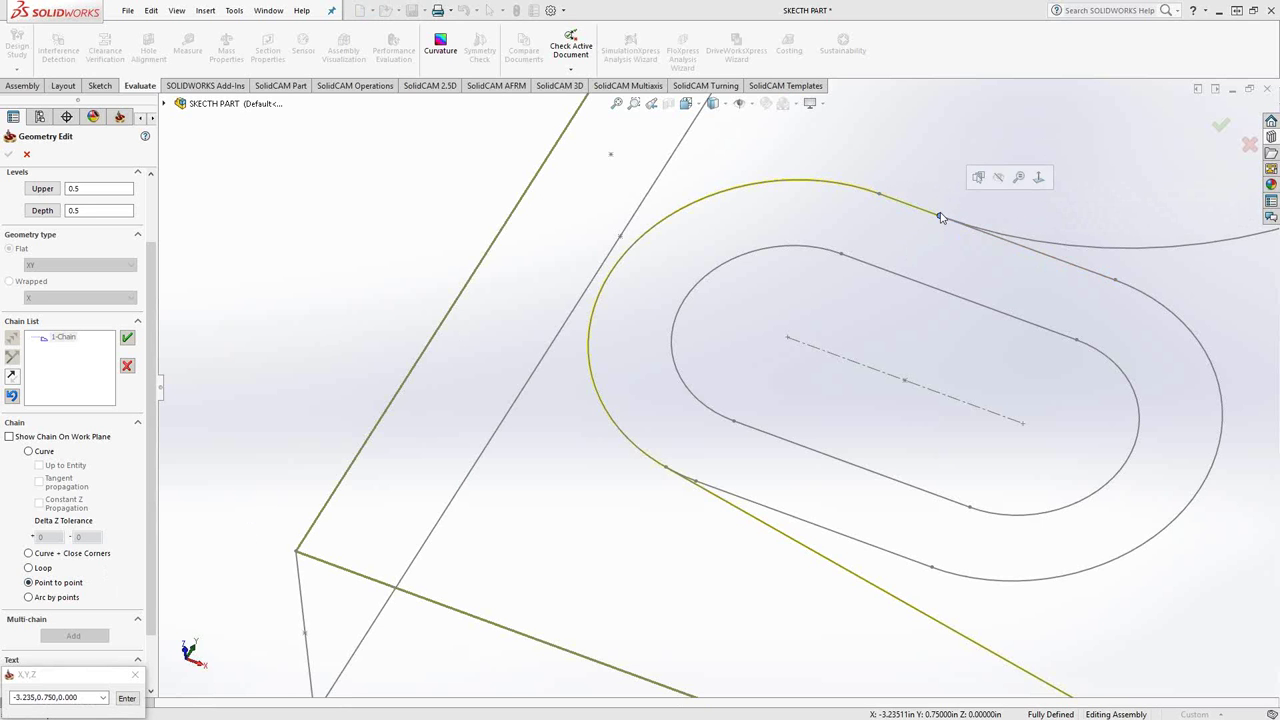
click(42, 455)
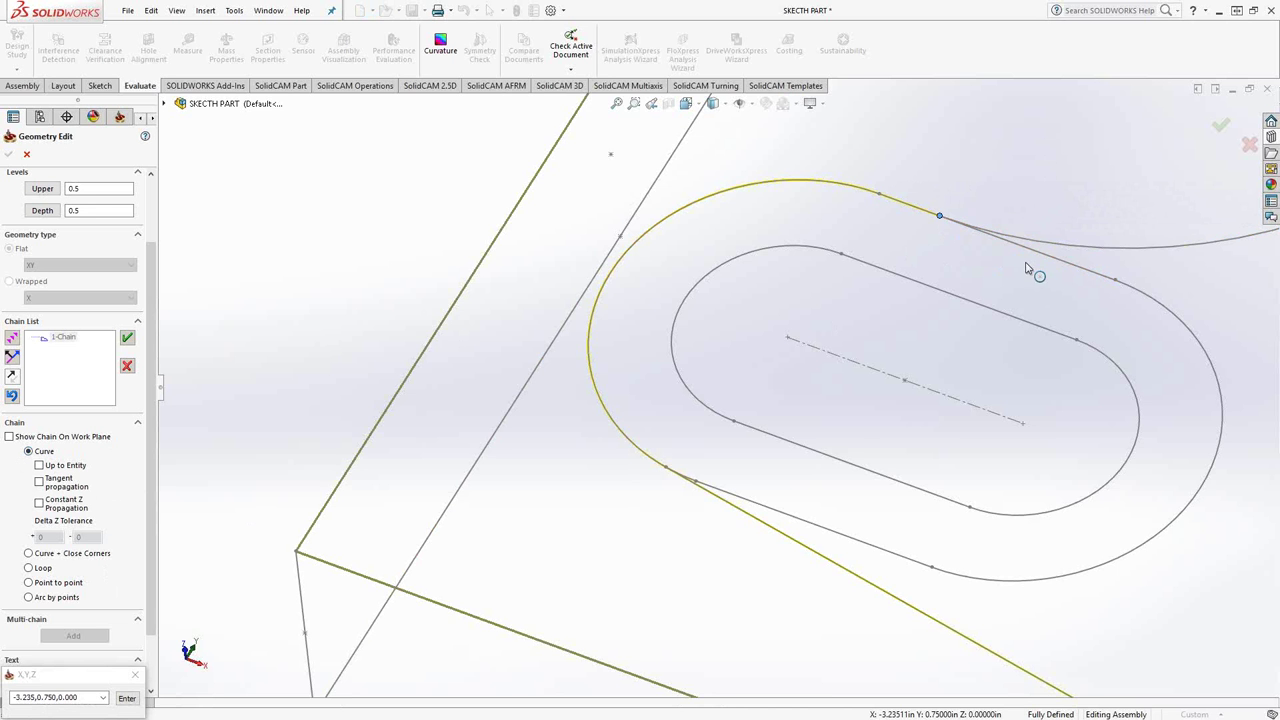
click(1060, 258)
scroll(1023, 297, up, 5)
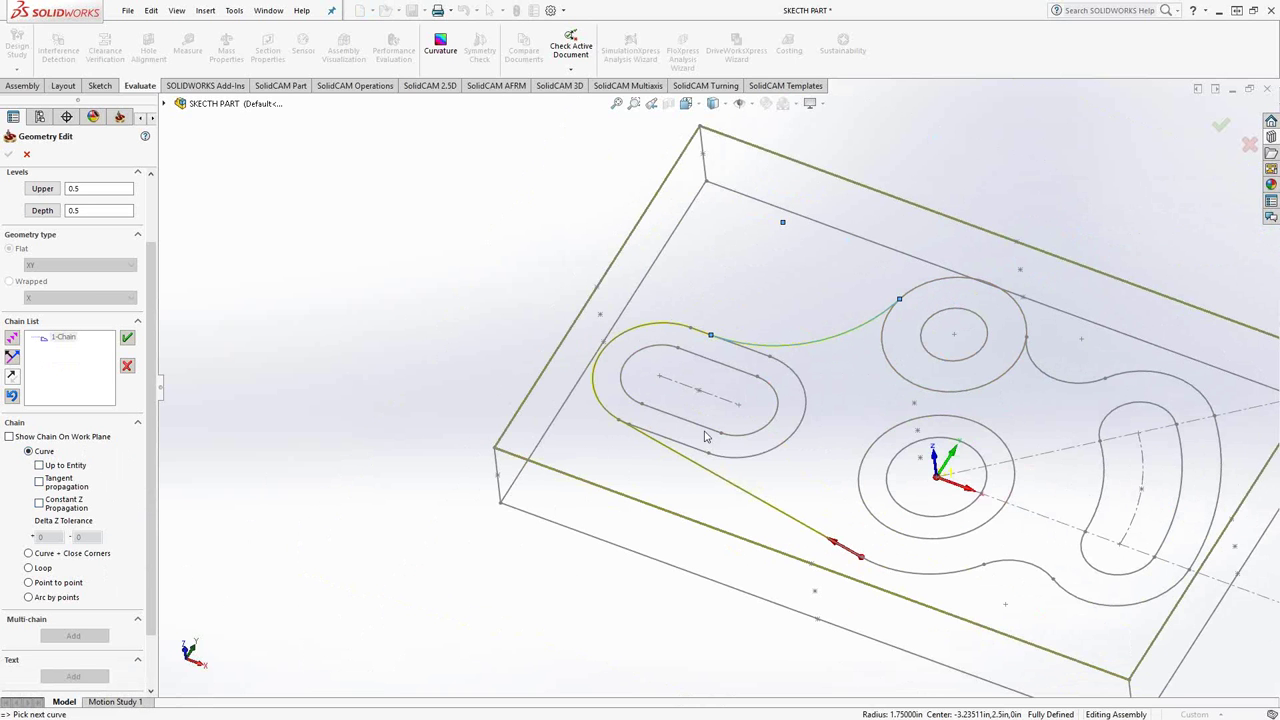
Run the chain partway around the upper boss circle to its right side, then the arc below.
scroll(1010, 293, down, 2)
scroll(1010, 293, down, 3)
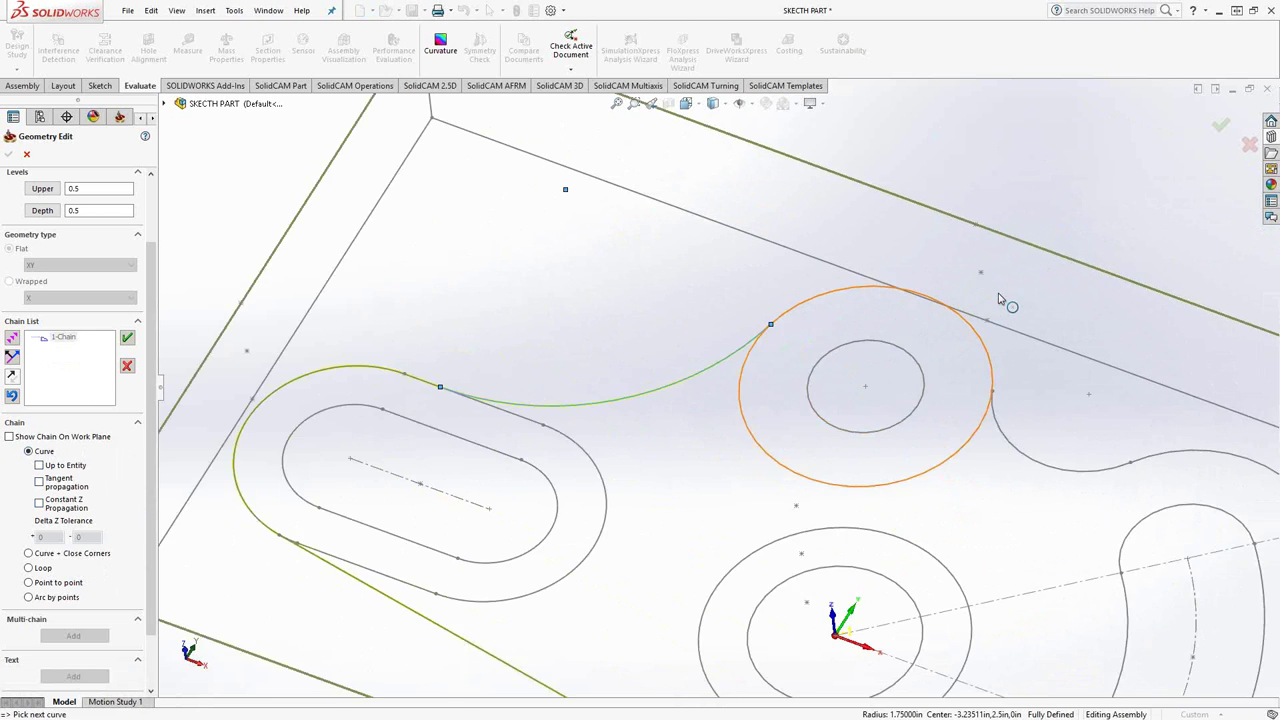
click(57, 599)
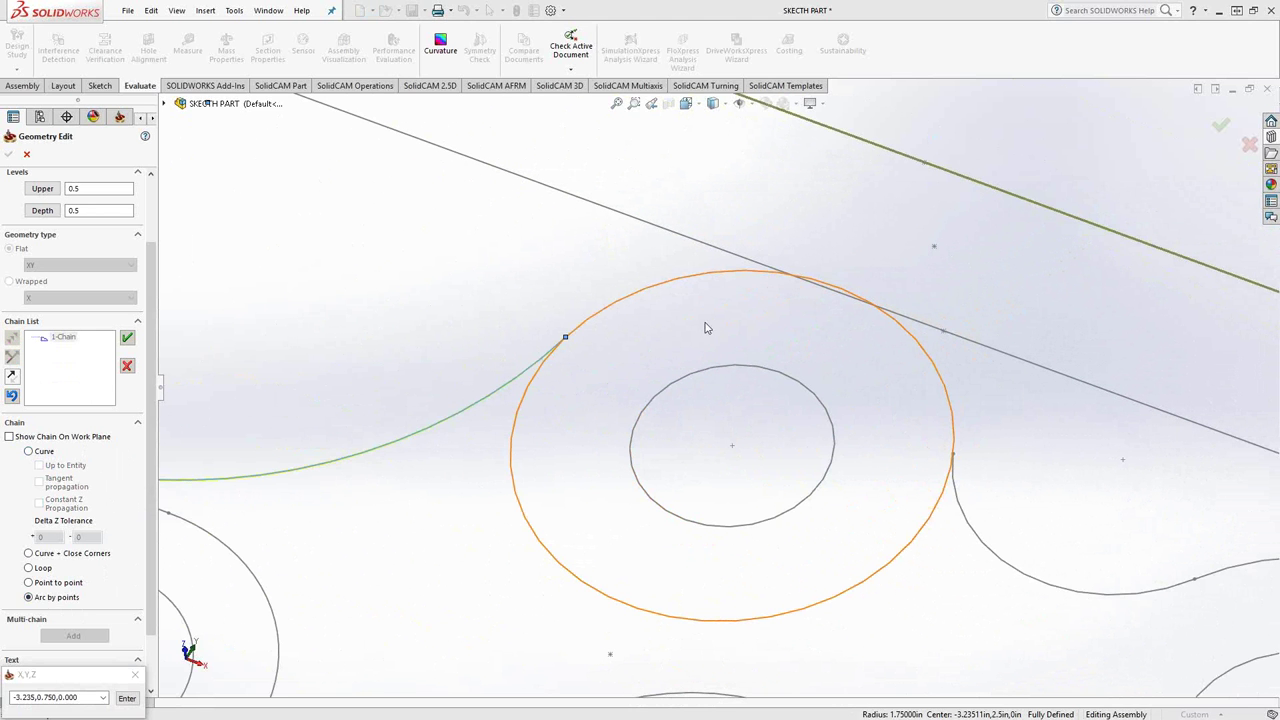
click(834, 286)
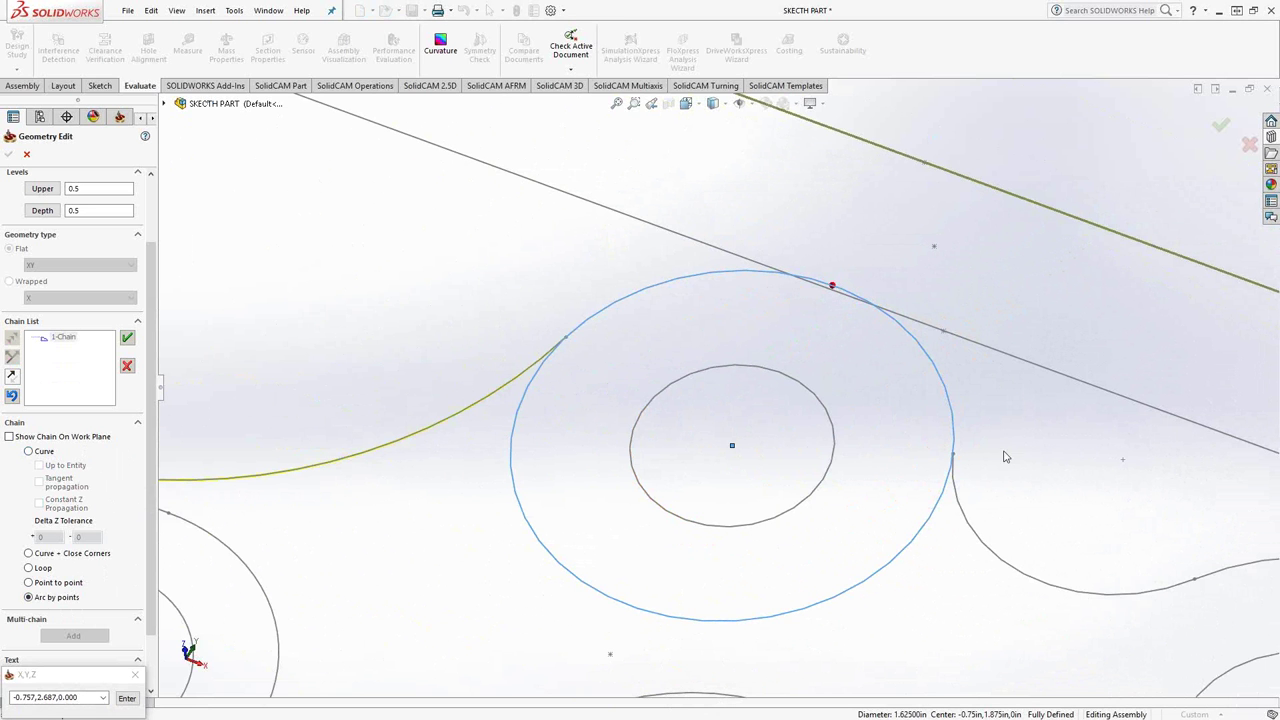
click(955, 456)
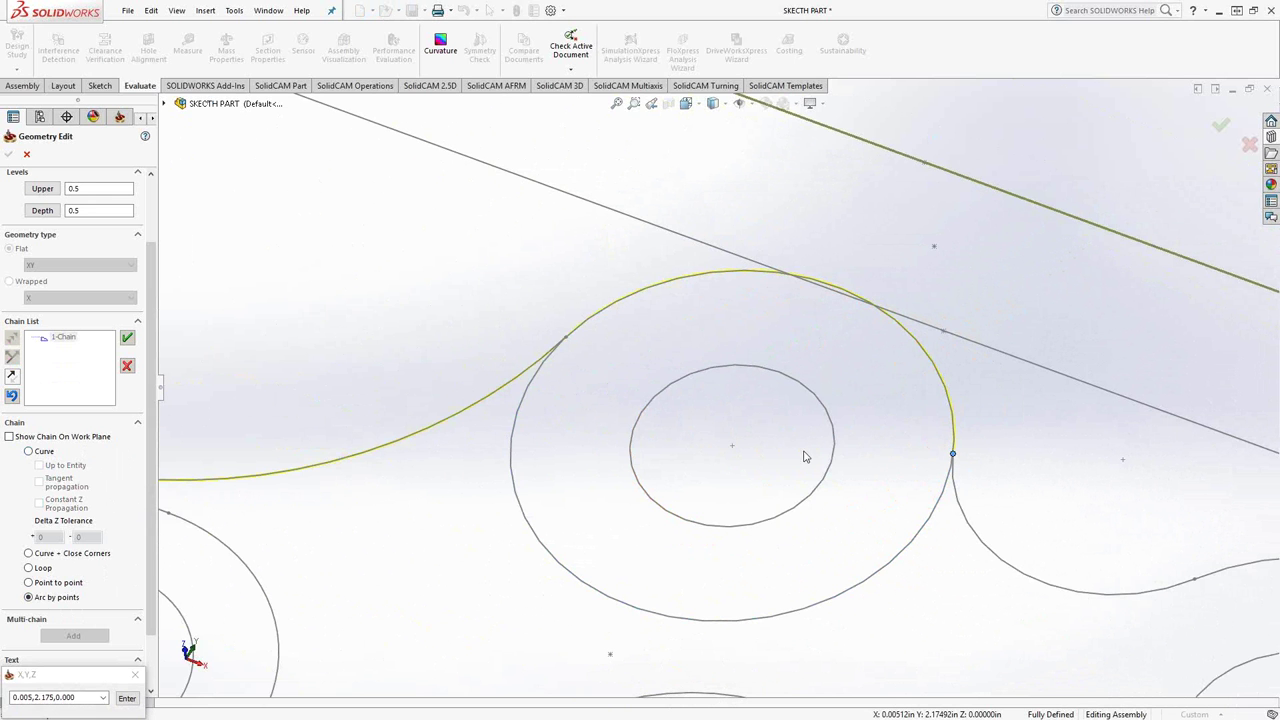
click(38, 455)
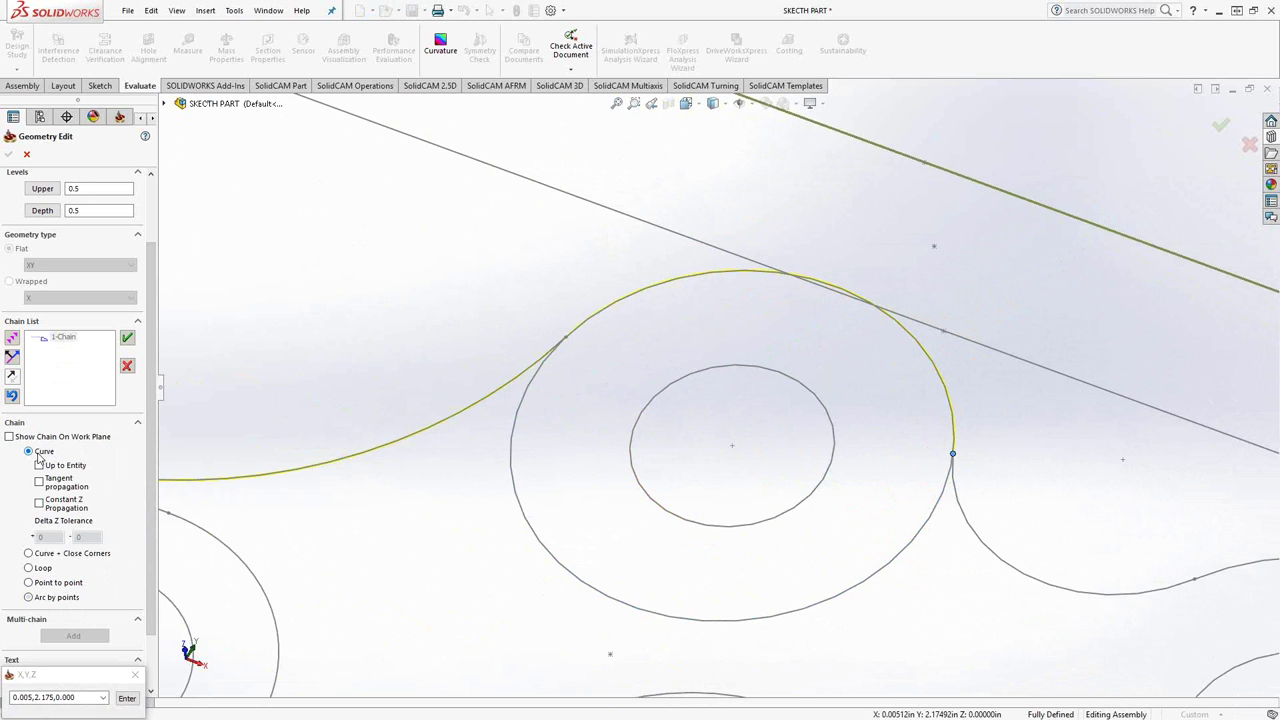
click(979, 556)
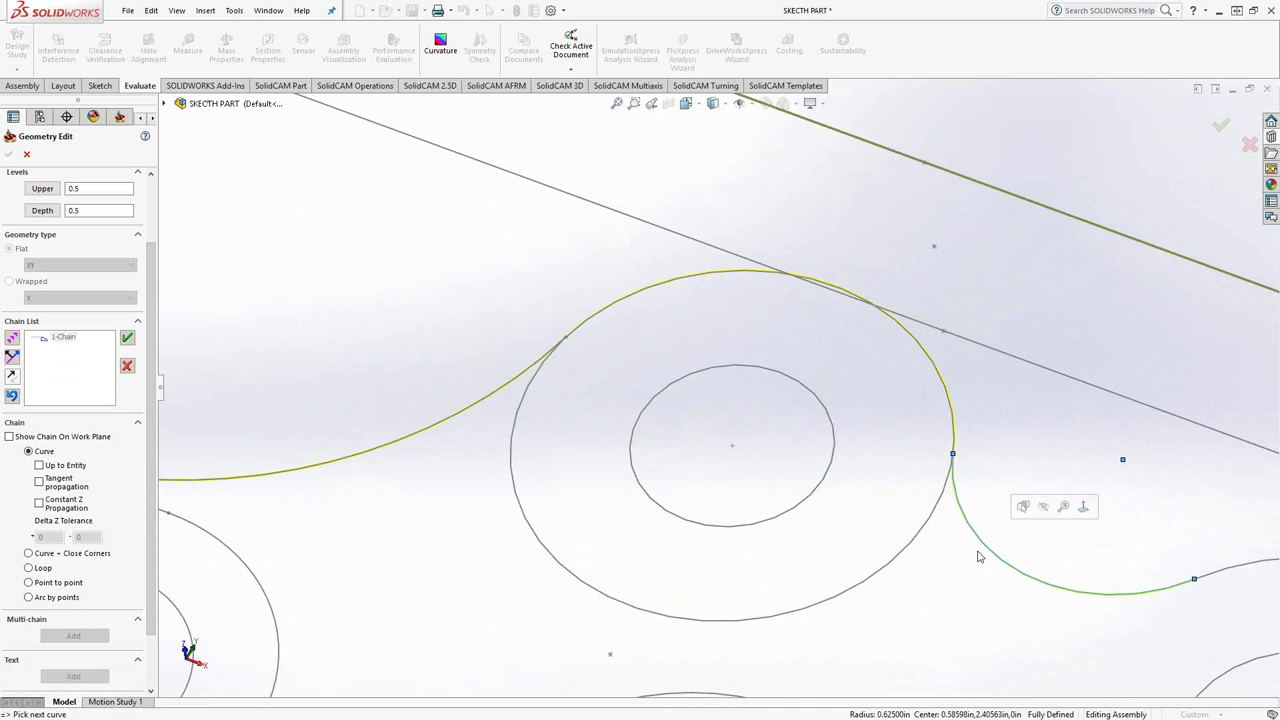
Close the loop through the right curve, slot arc, bottom and bottom-left arcs, and accept it as 2-Chain.
key(f)
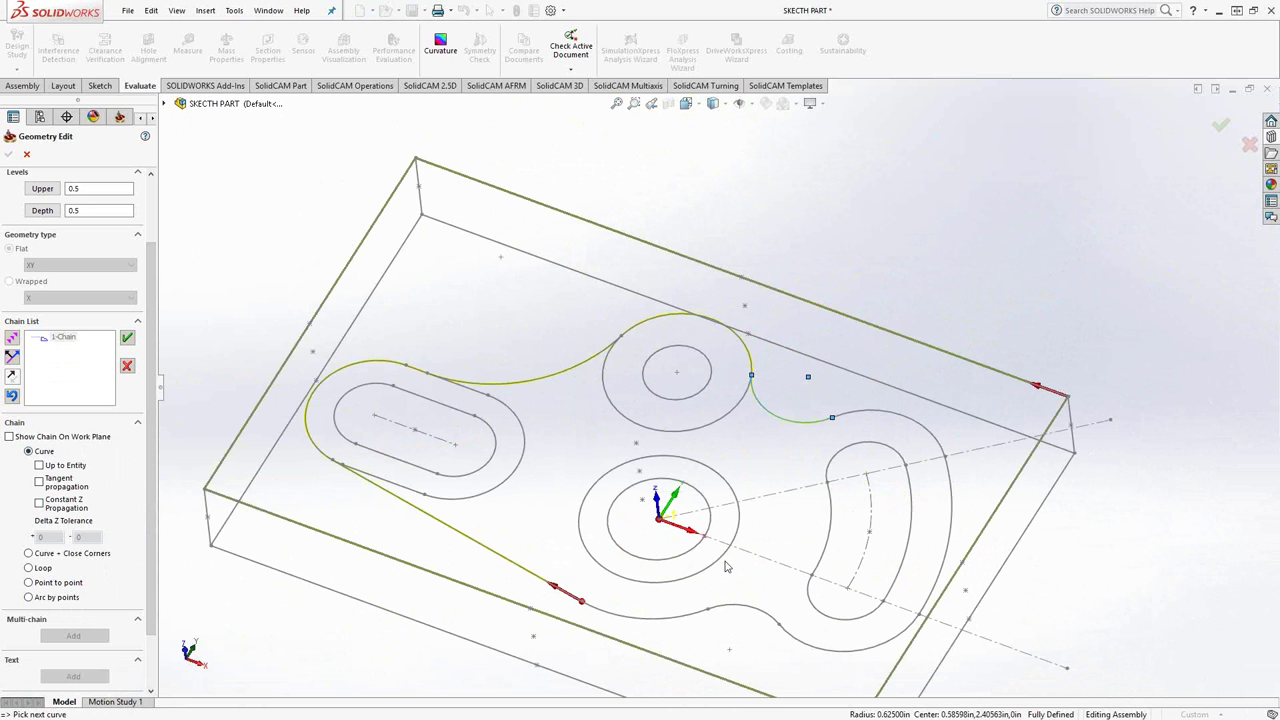
click(883, 420)
click(952, 515)
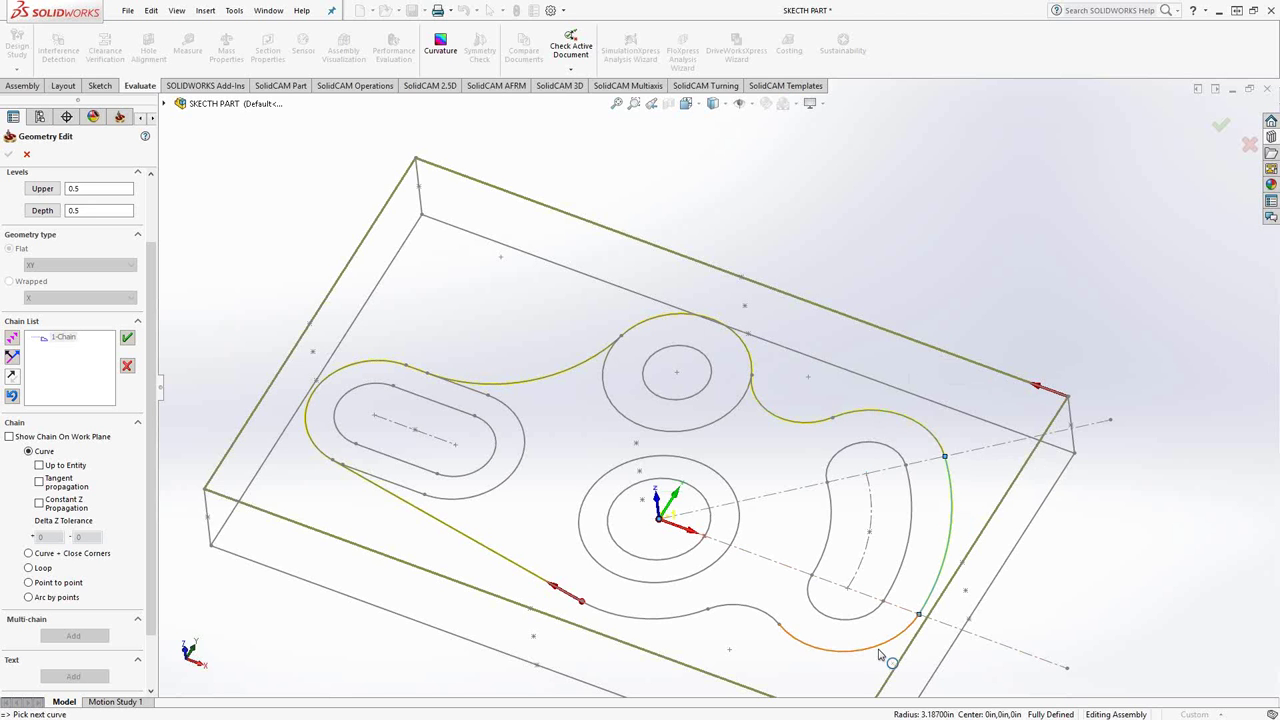
click(879, 654)
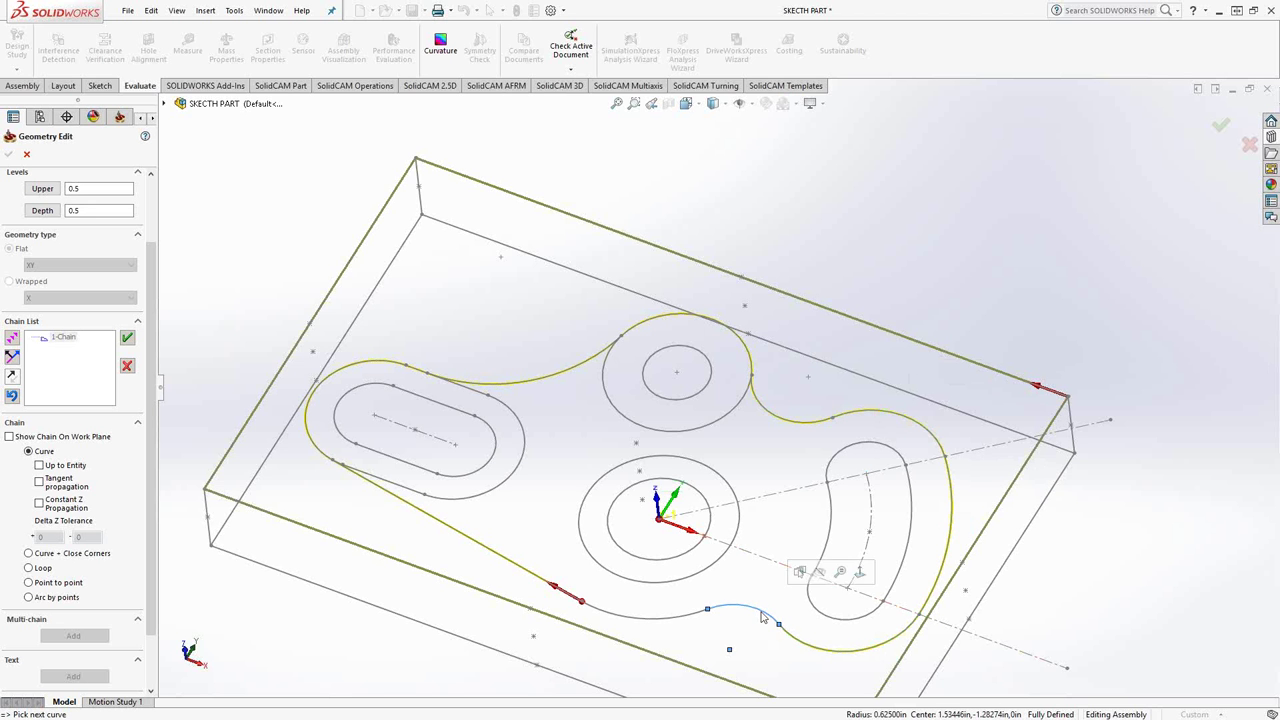
click(686, 617)
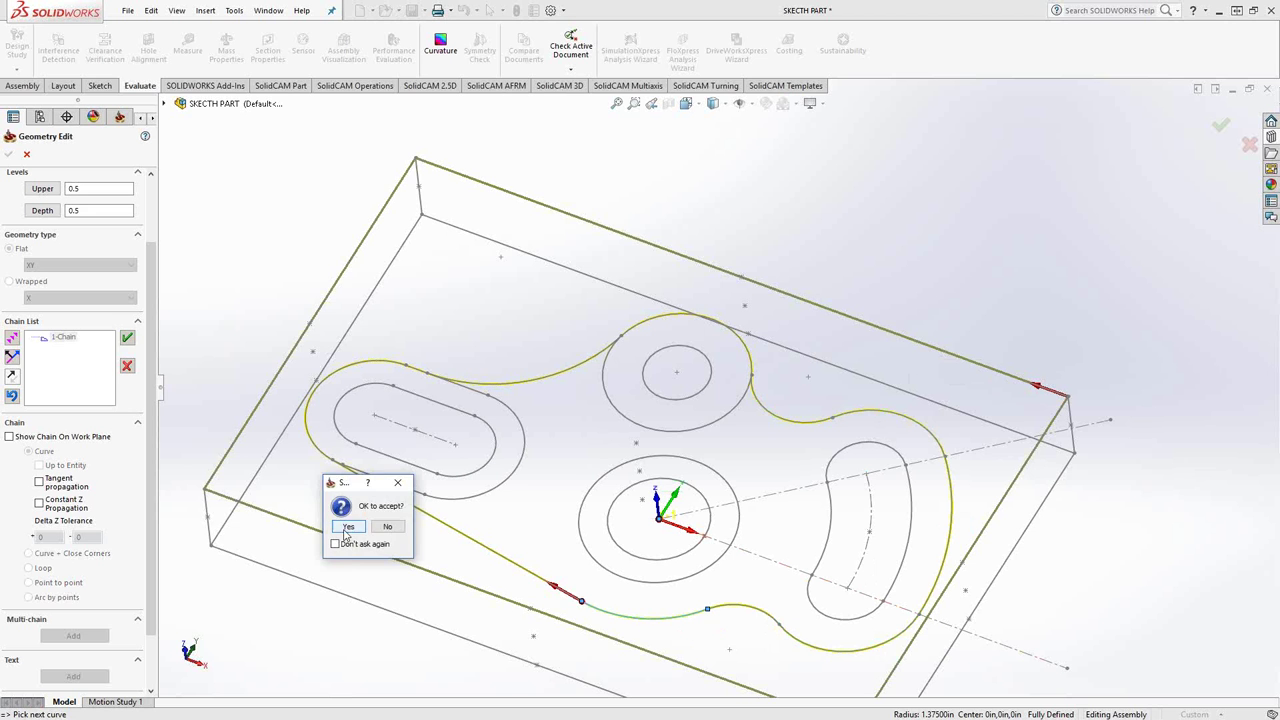
click(347, 527)
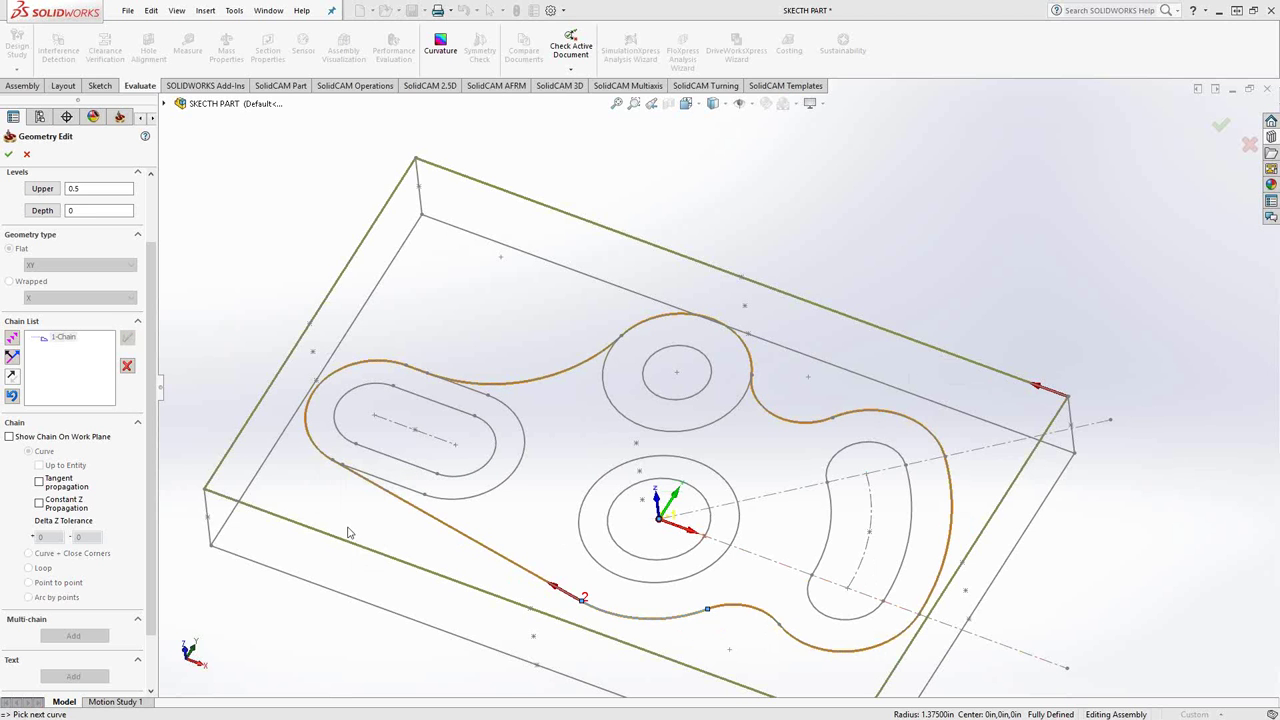
right_click(70, 338)
click(130, 468)
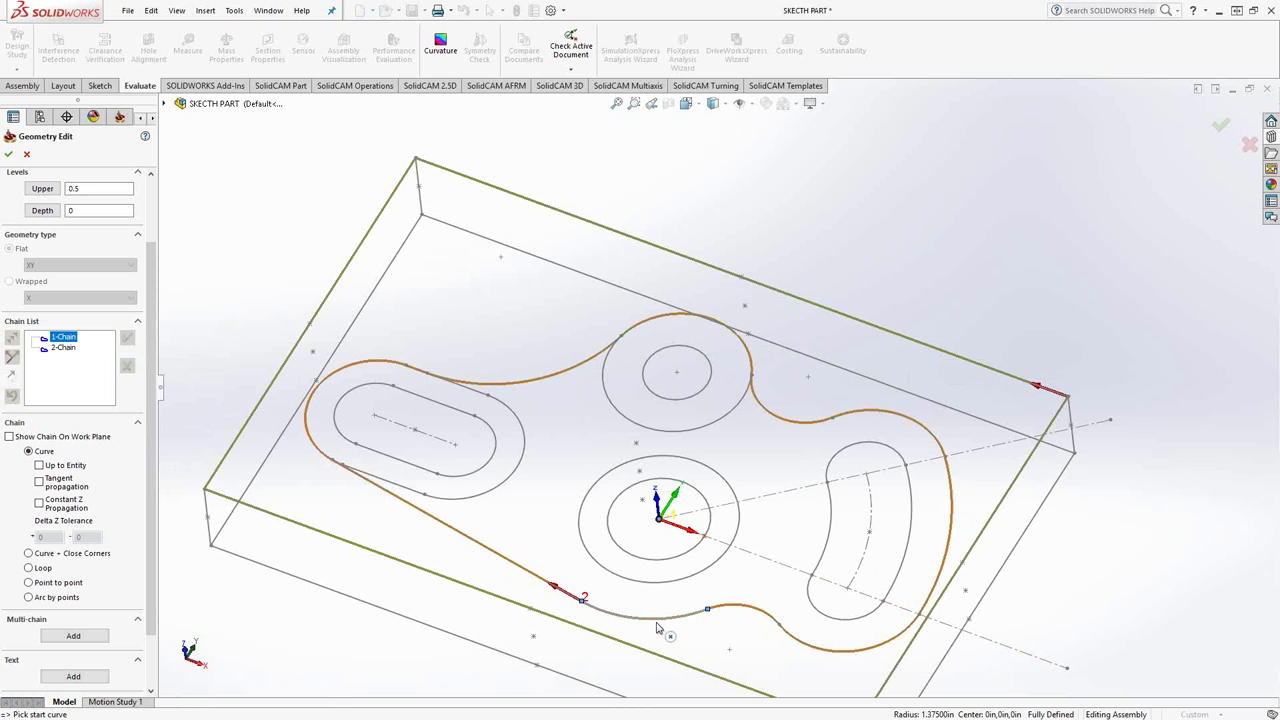
Confirm the two-chain geometry and begin choosing a tool for the operation.
click(9, 154)
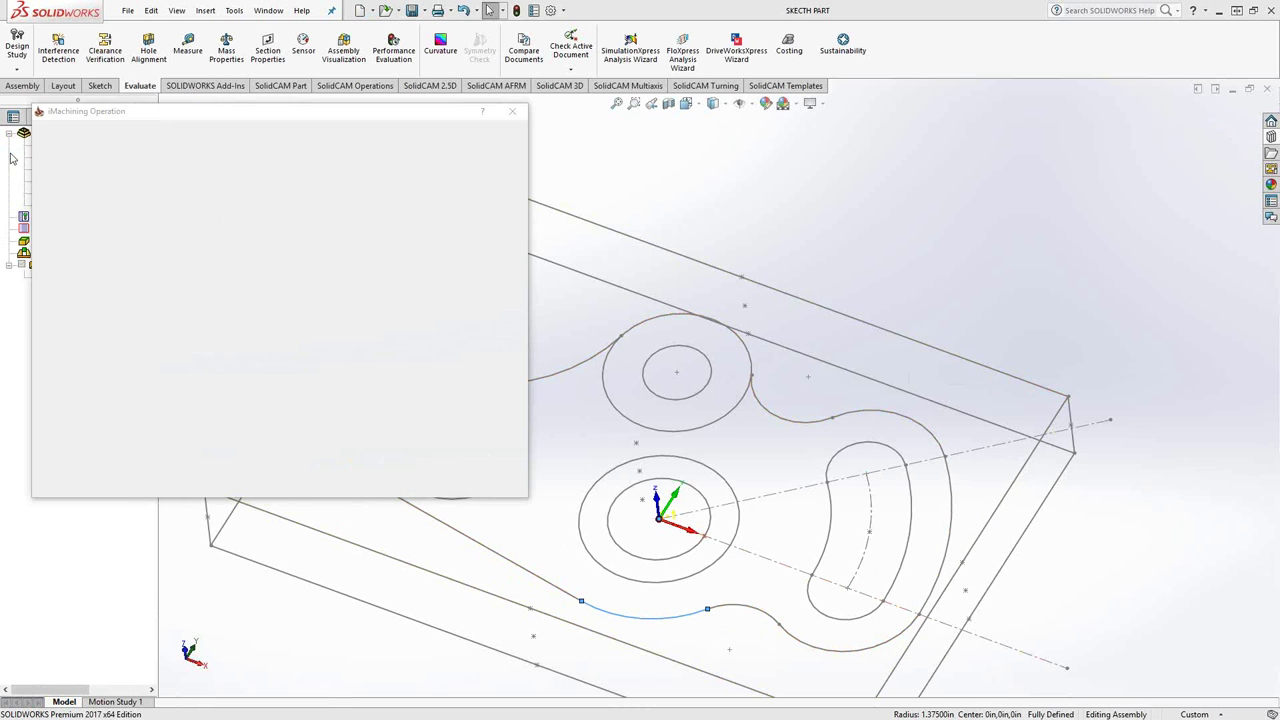
click(80, 180)
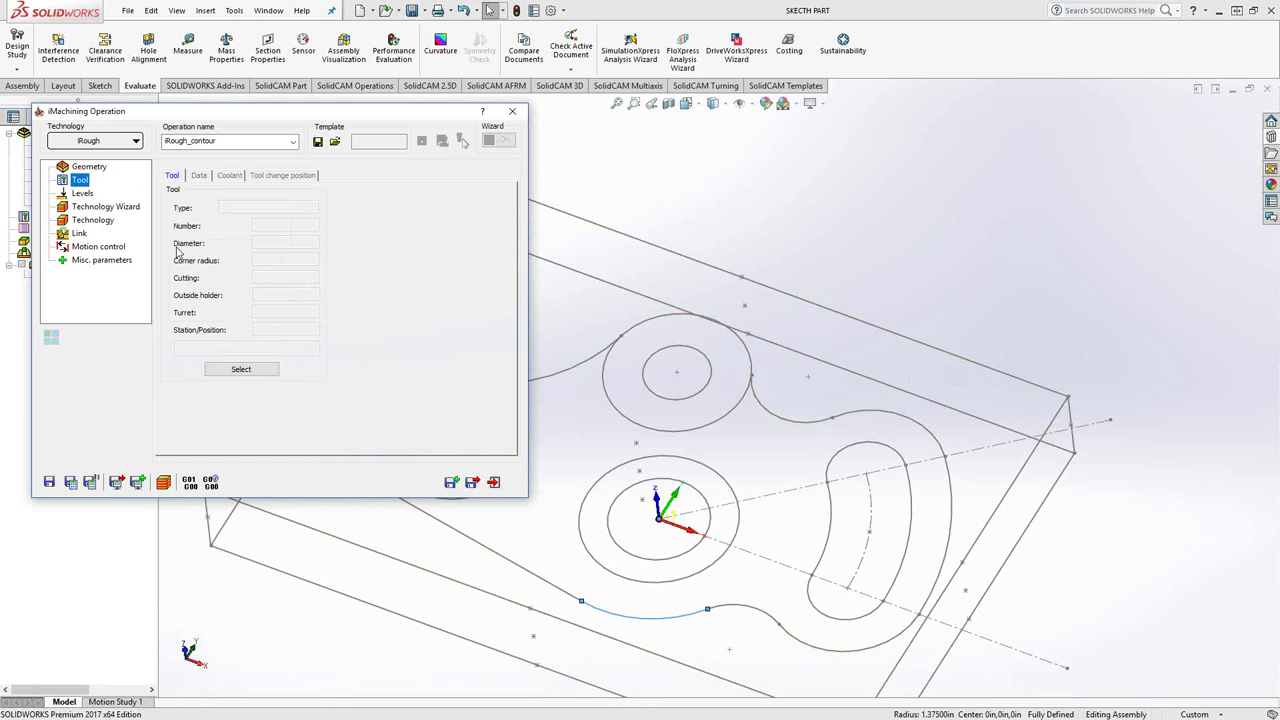
click(228, 370)
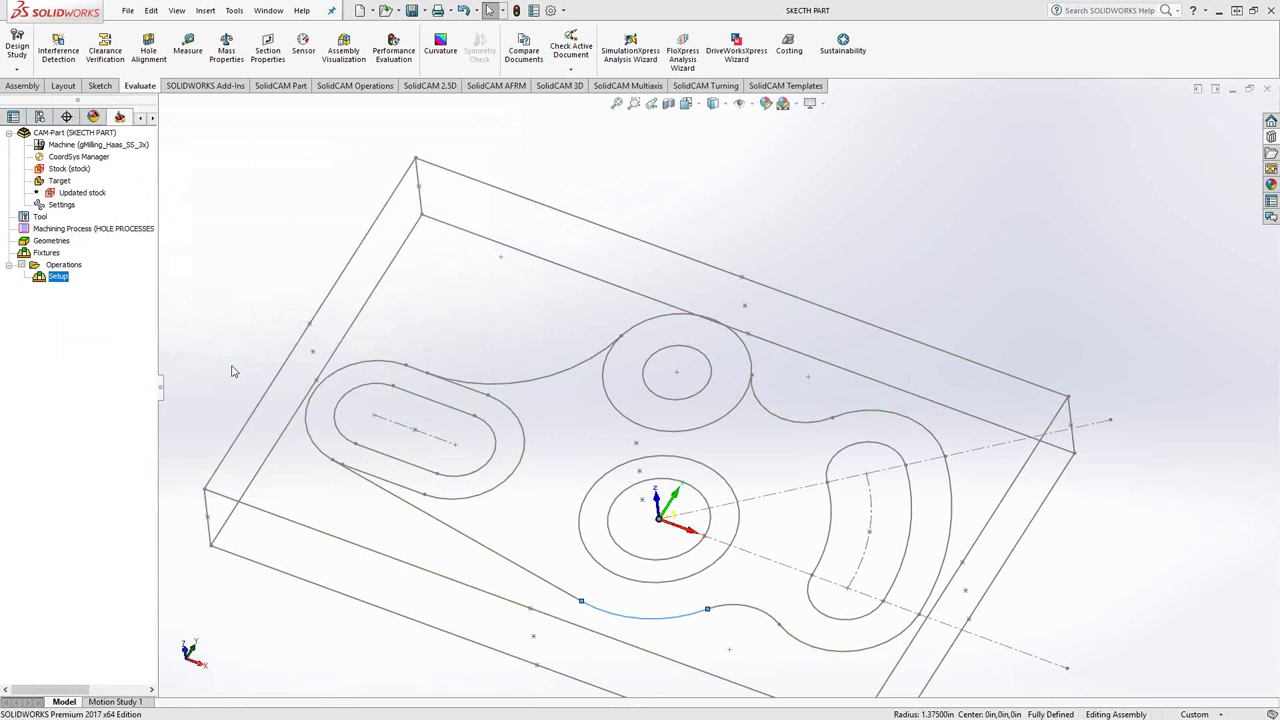
Import tool 1, the Ø0.5" 4FL roughing end mill, from the tool library for iRough_contour.
click(295, 499)
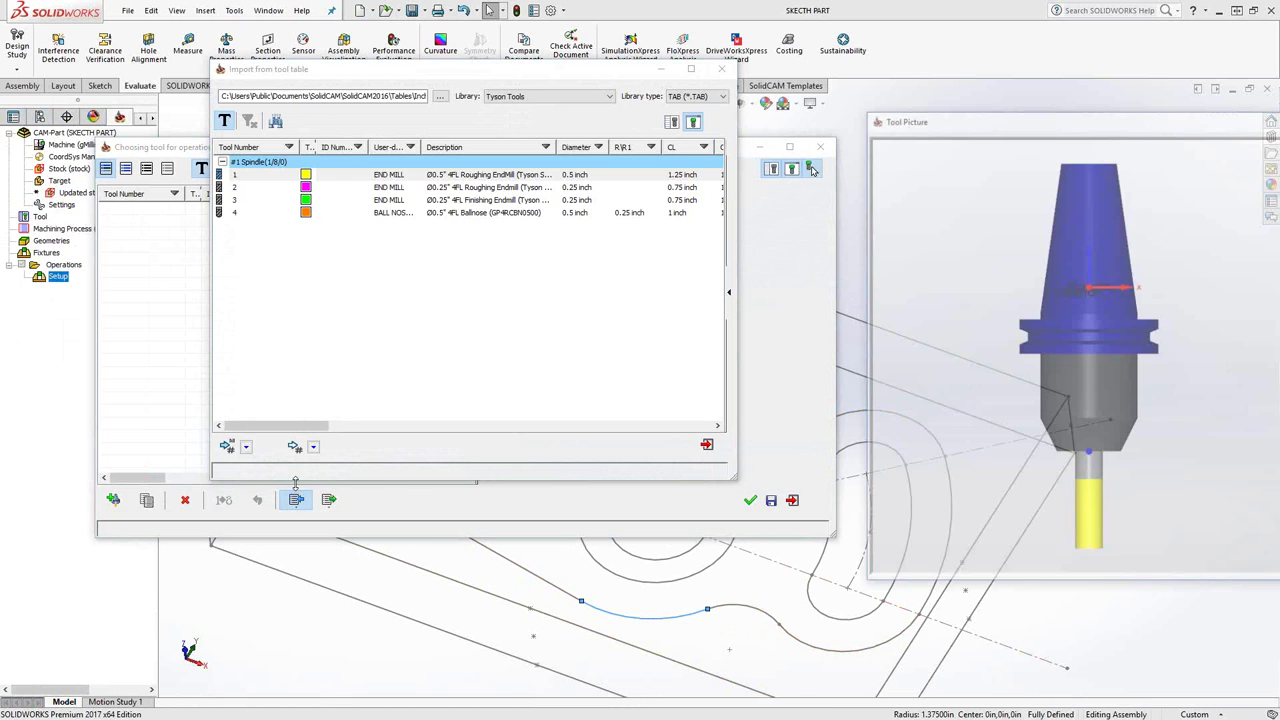
click(427, 177)
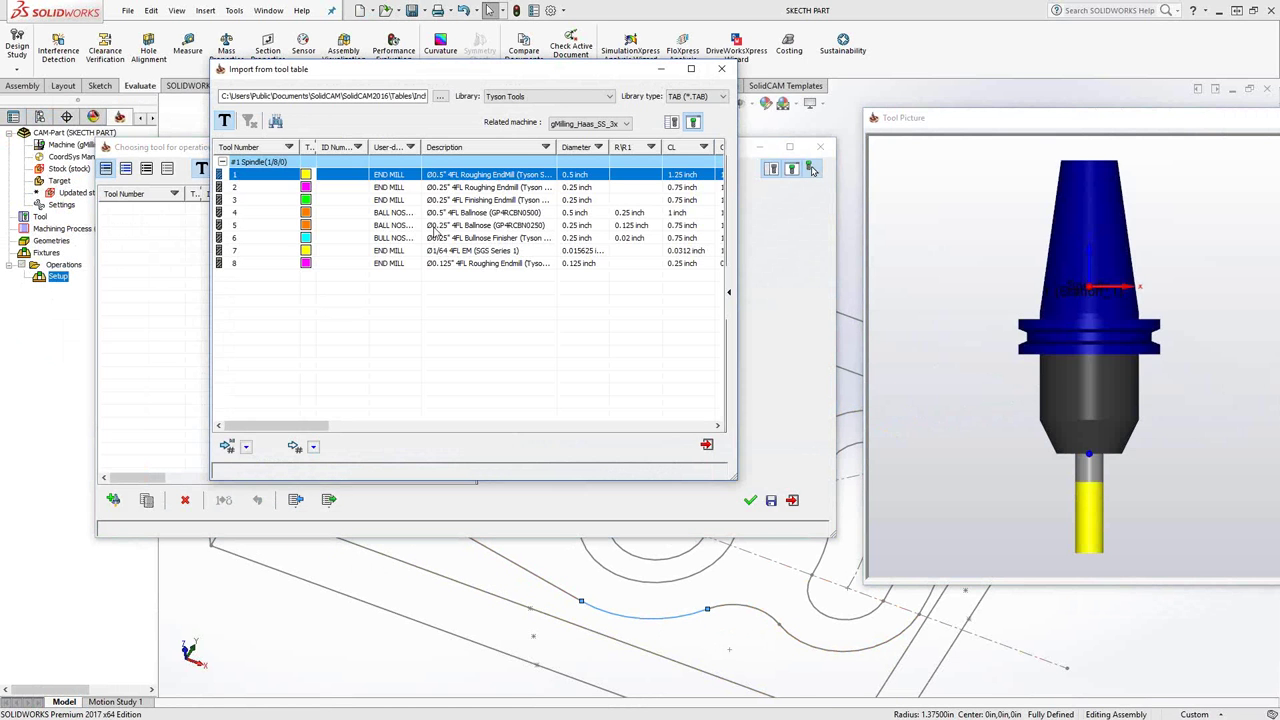
click(295, 447)
click(441, 533)
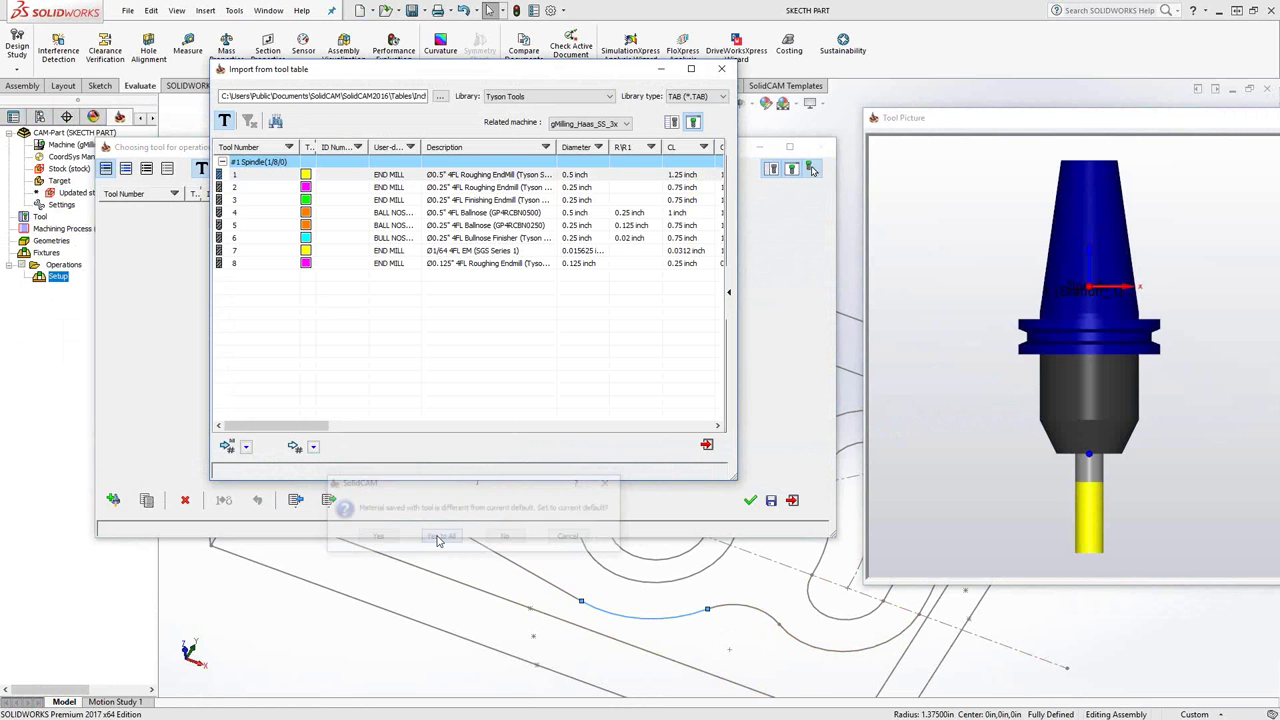
click(705, 446)
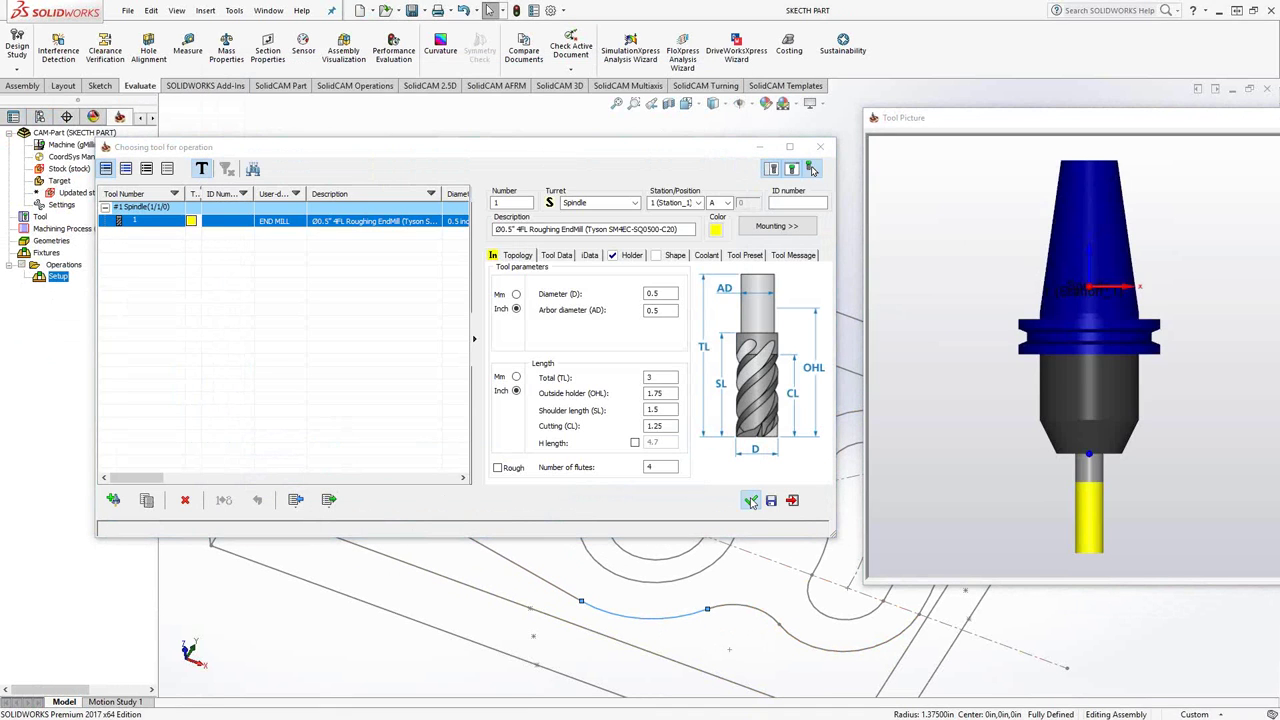
click(750, 500)
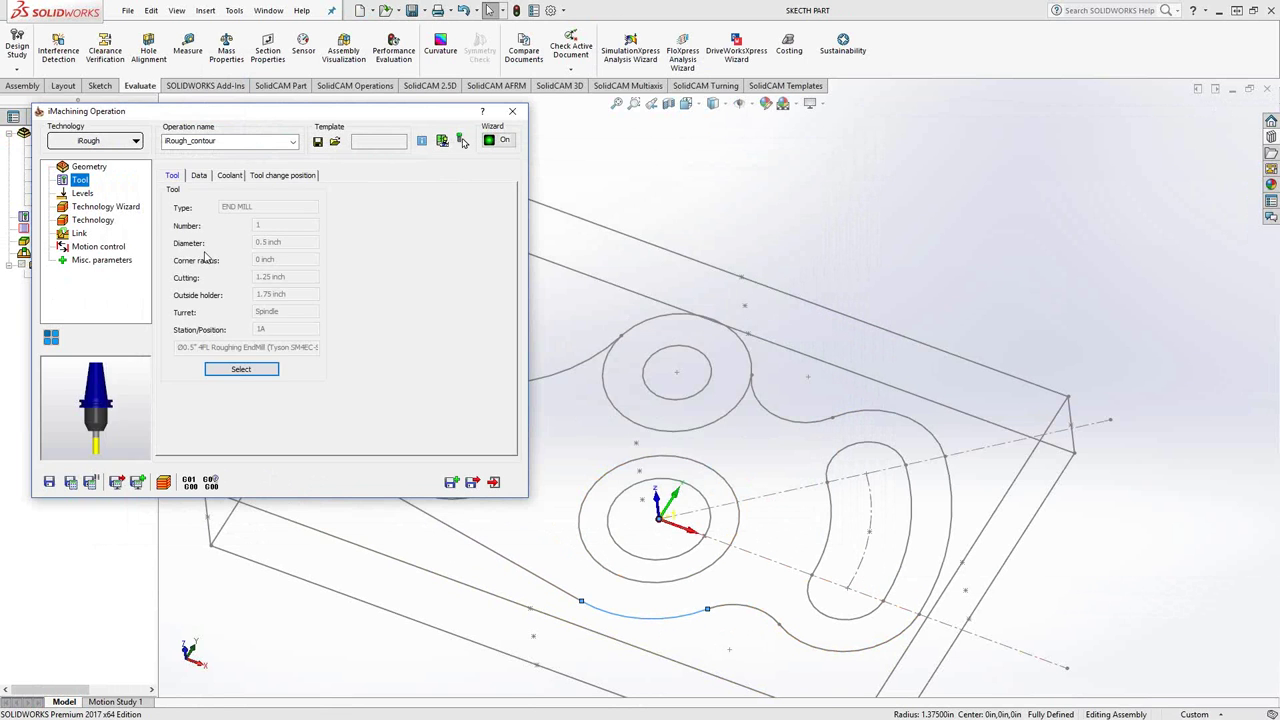
click(84, 194)
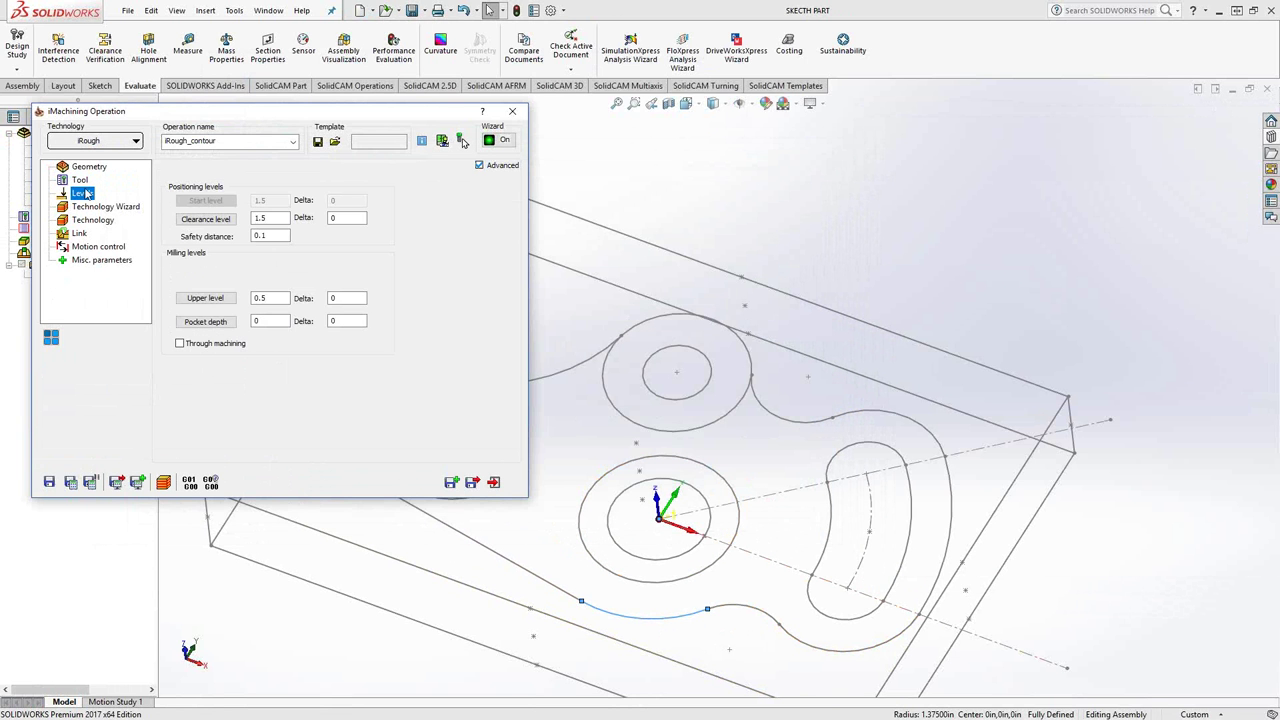
Pick upper level 0.5 and pocket depth -0.5 from the block corners, and raise the machining level.
click(227, 302)
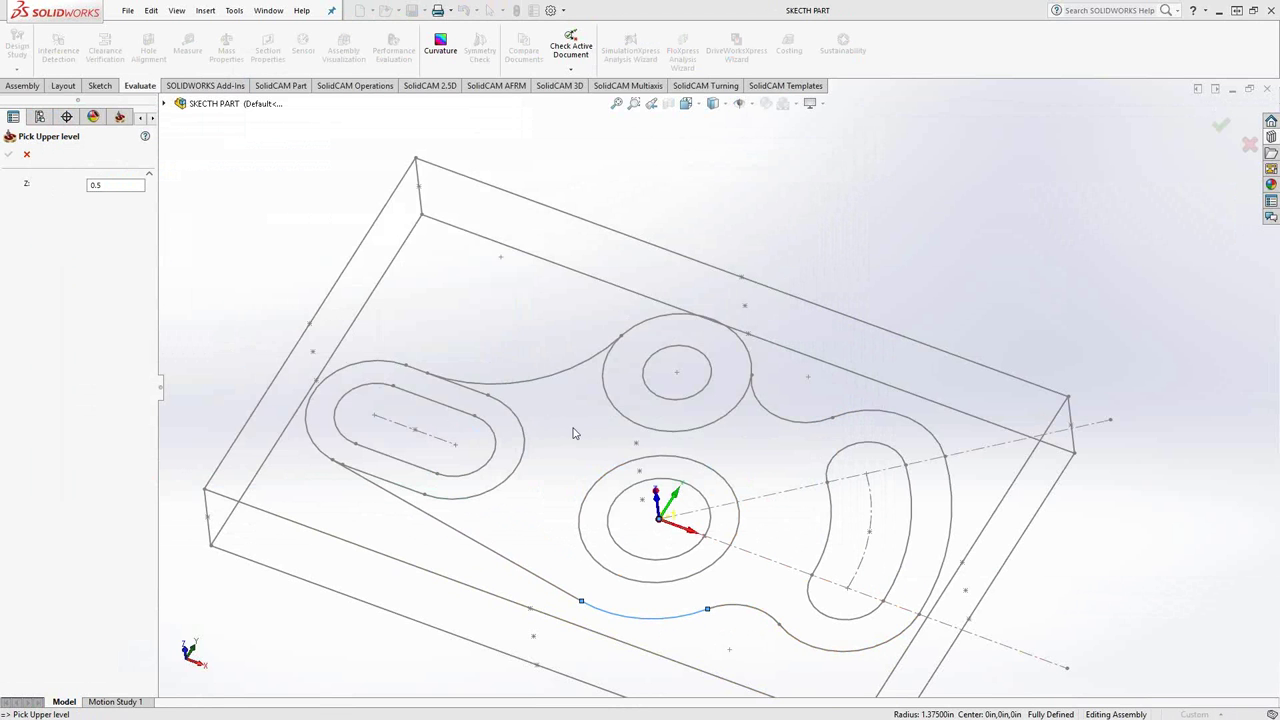
middle_drag(574, 432, 563, 366)
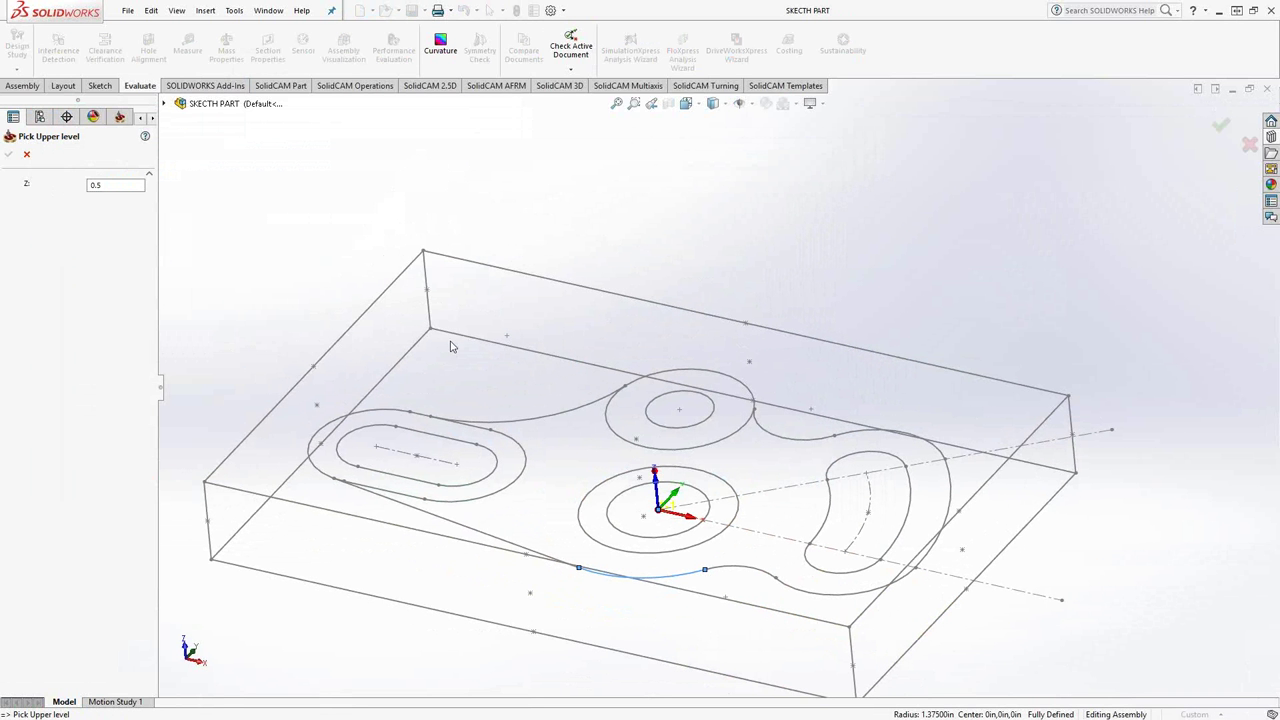
click(423, 251)
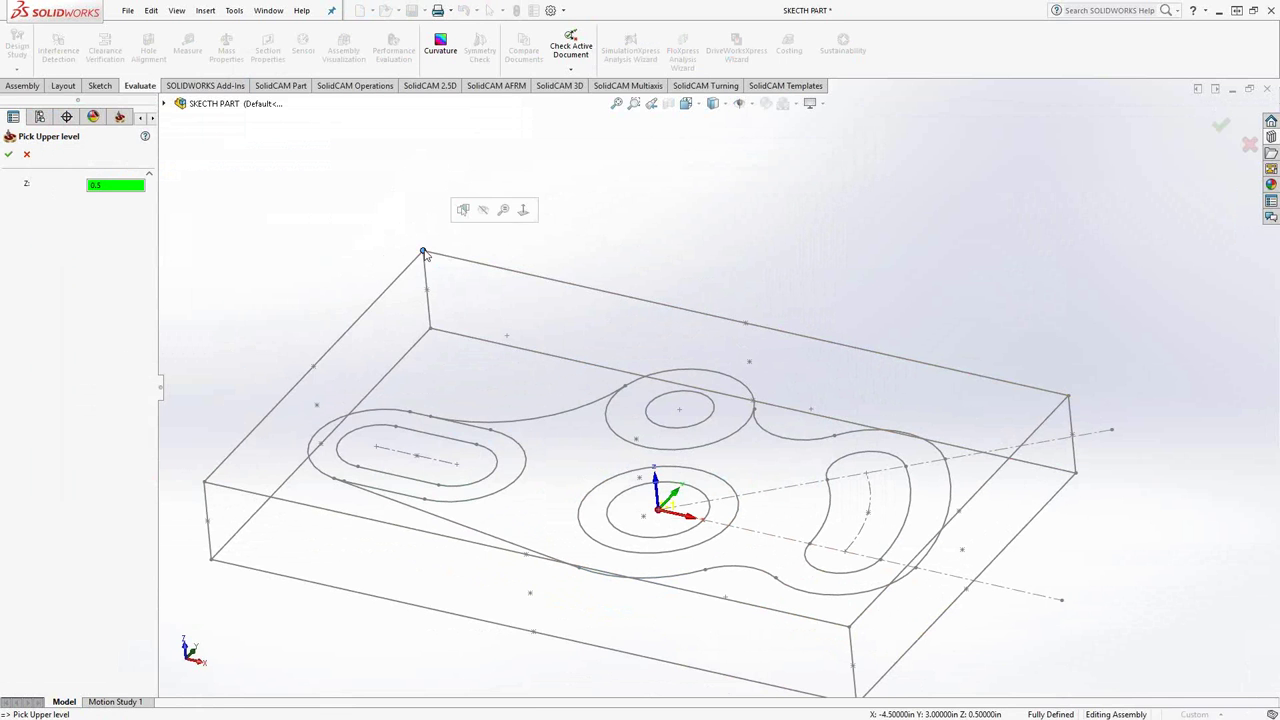
click(8, 154)
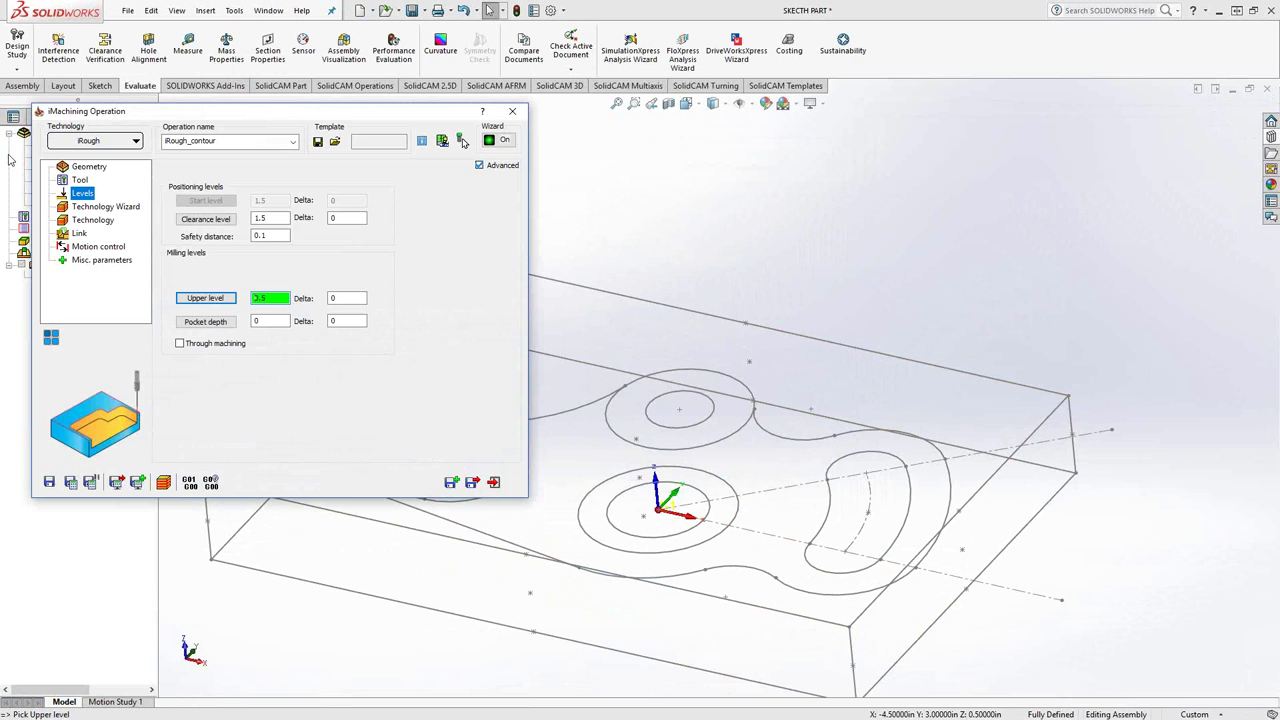
click(205, 321)
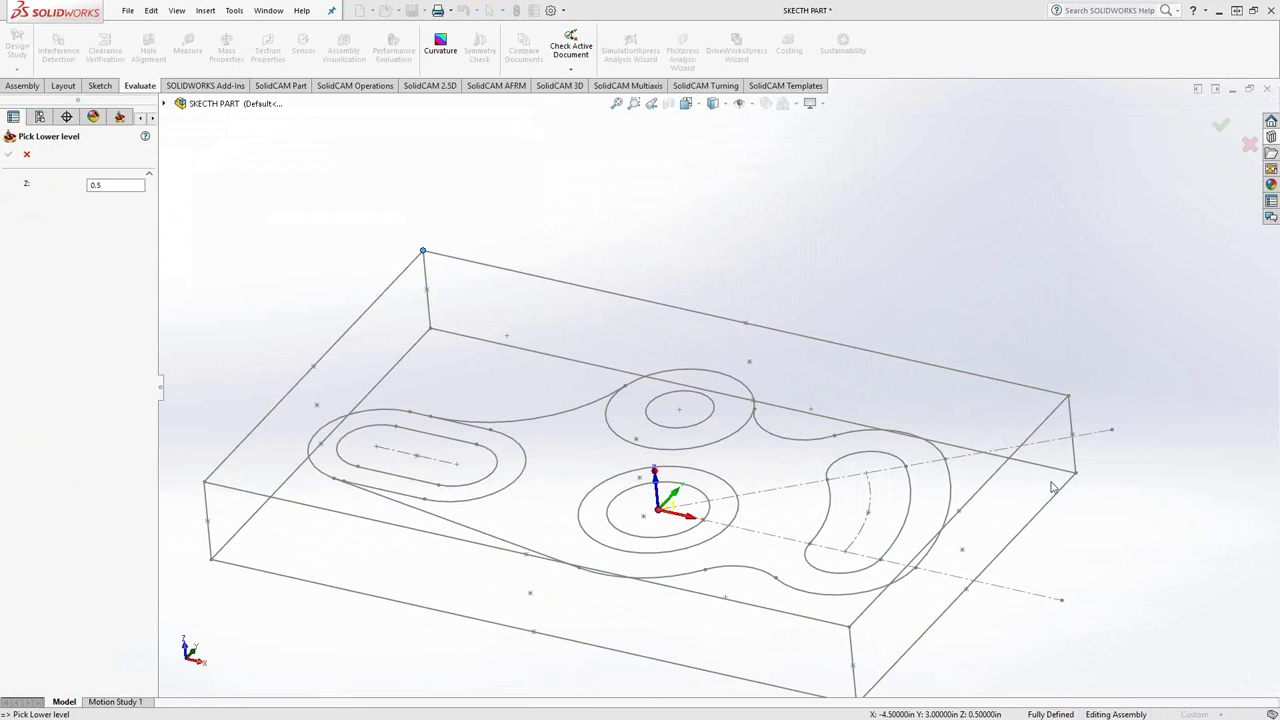
click(1075, 472)
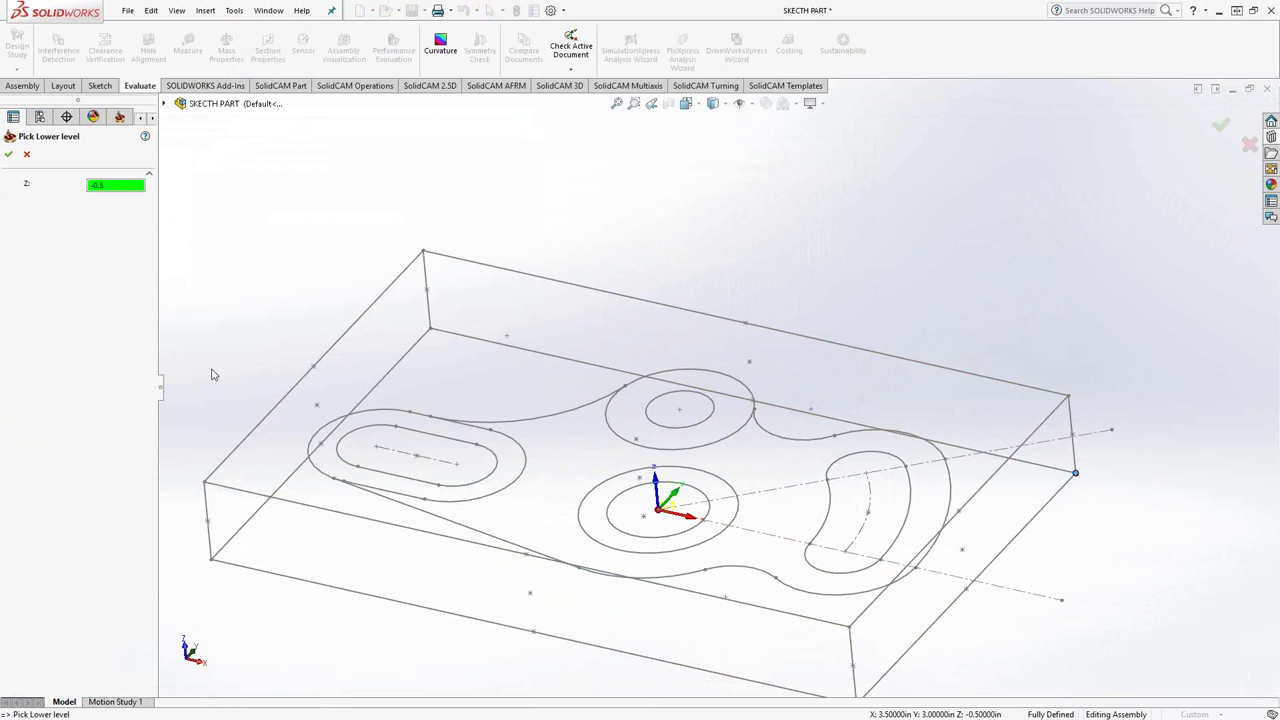
click(8, 155)
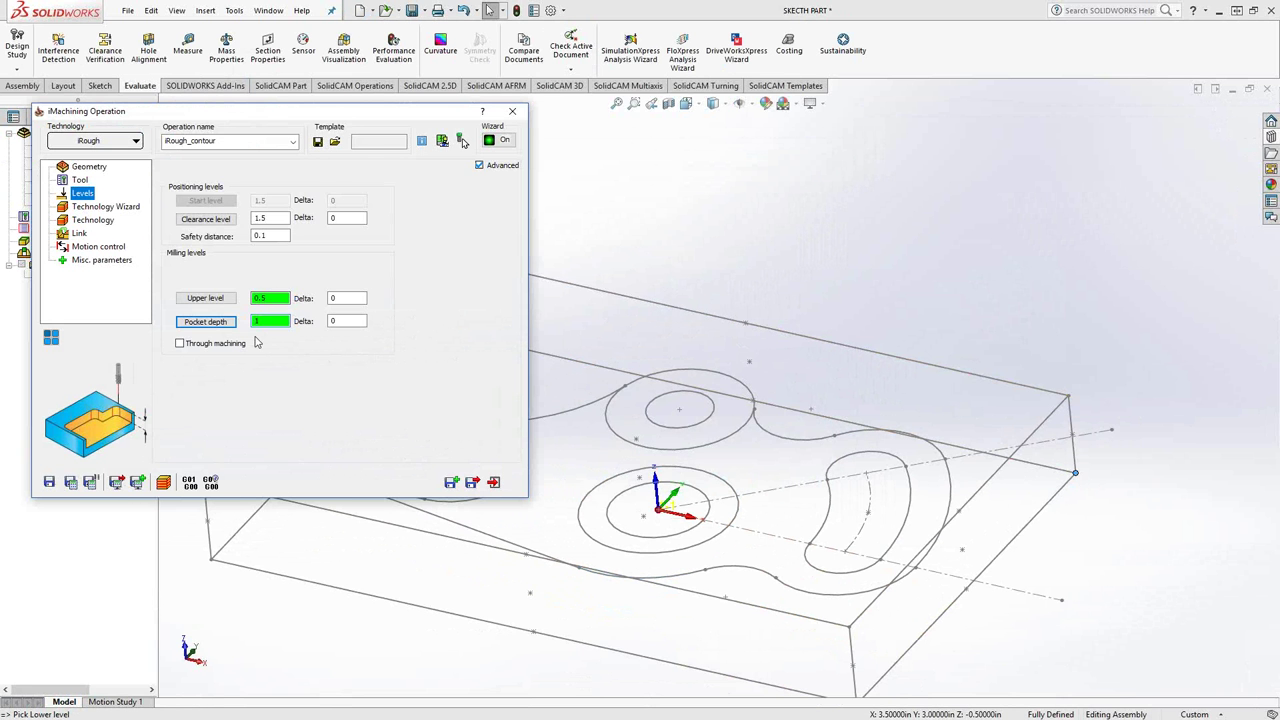
click(106, 207)
drag(403, 217, 489, 217)
Calculate the iRough_contour toolpath and rotate the view to inspect it.
click(93, 222)
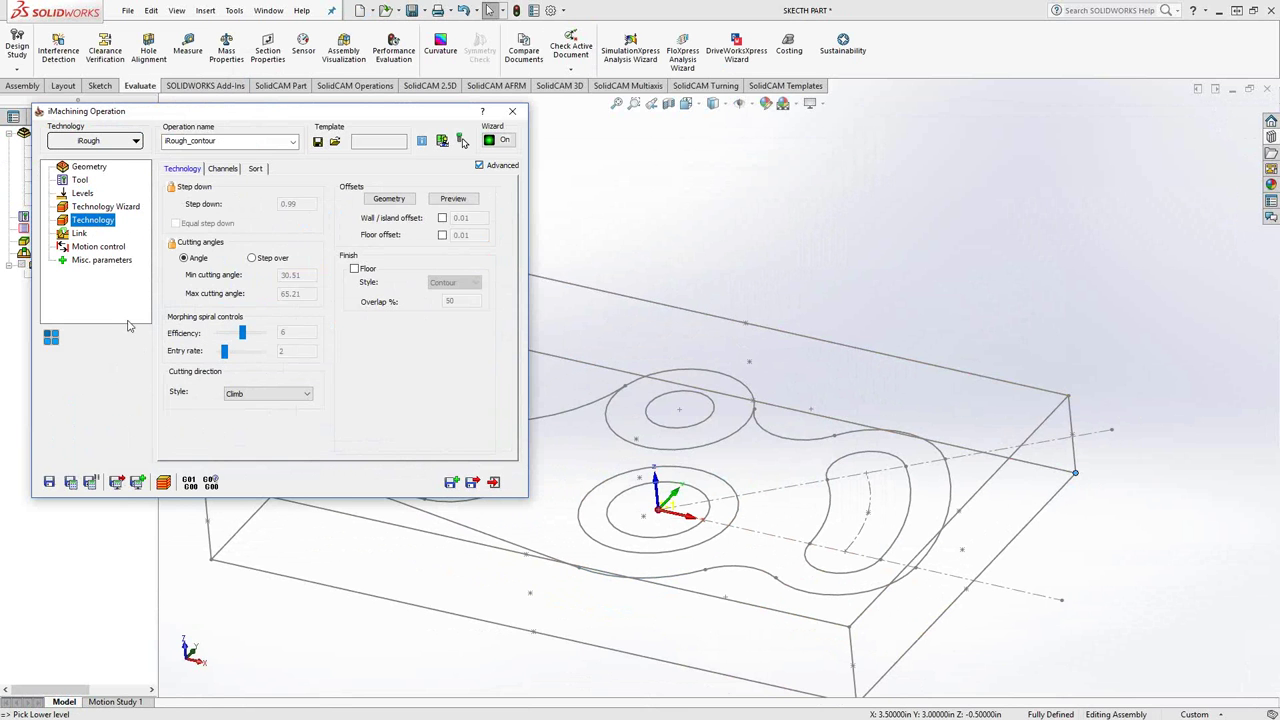
click(71, 482)
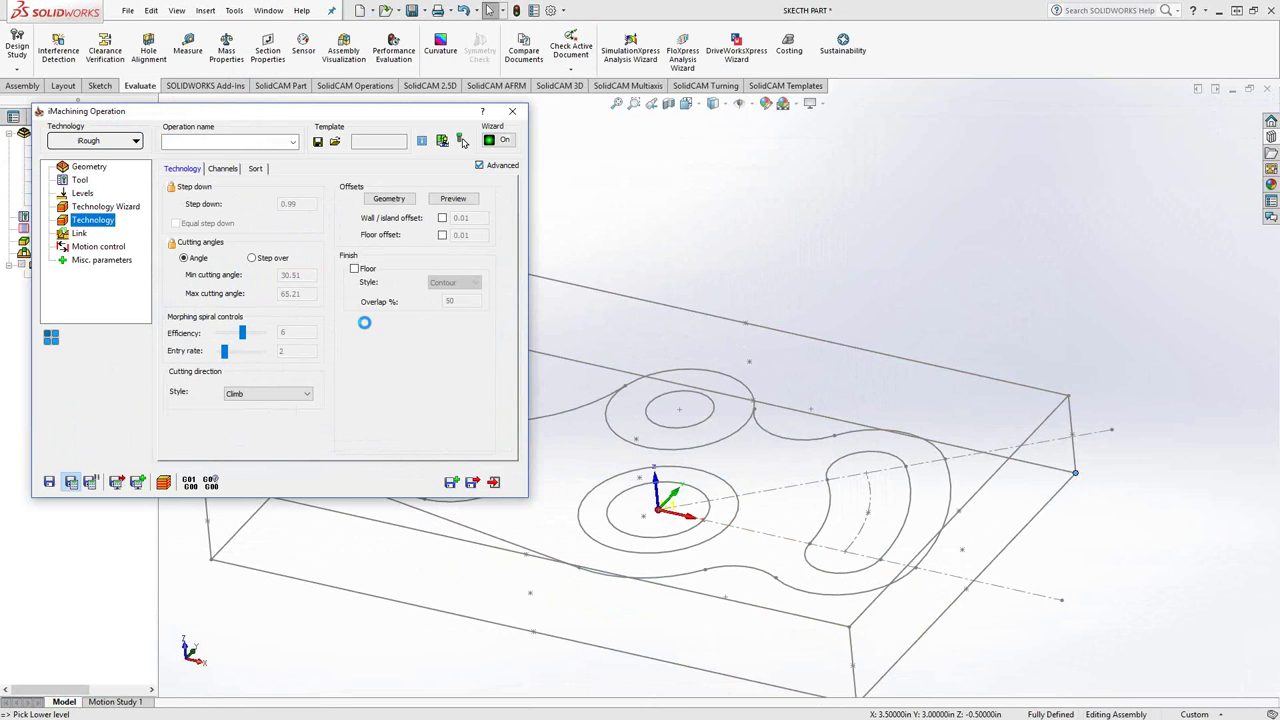
click(512, 111)
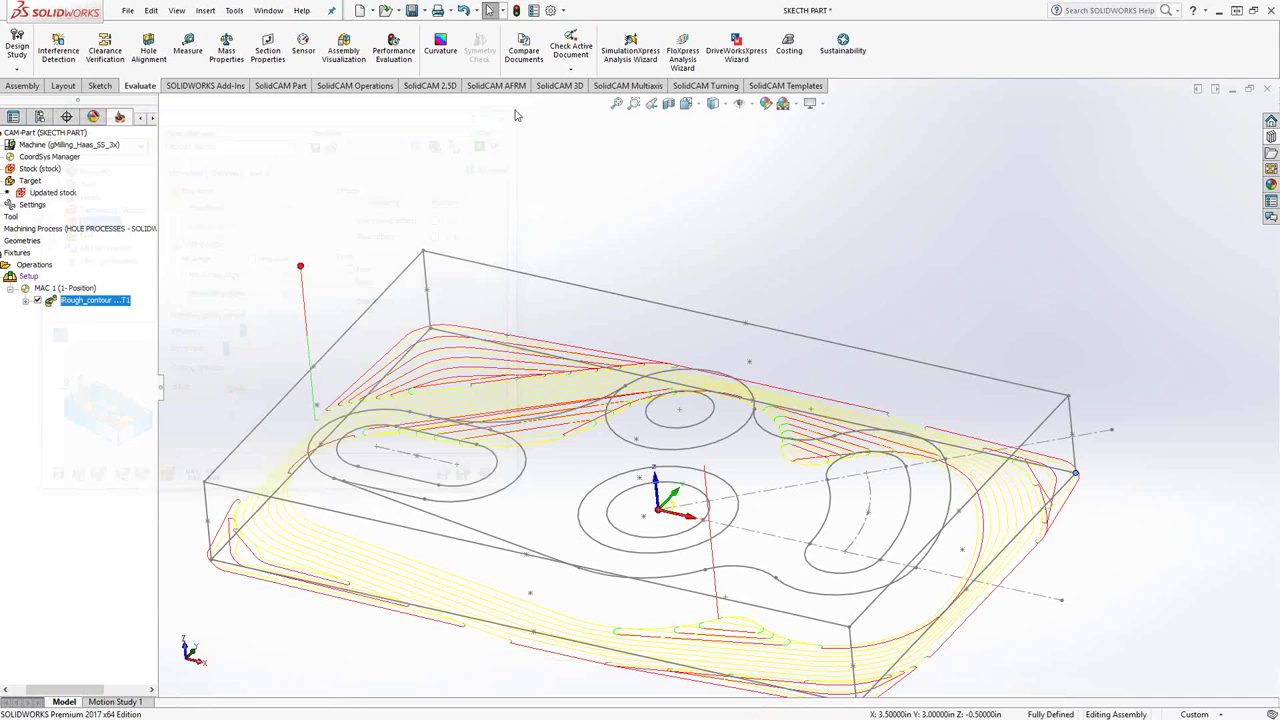
middle_drag(495, 369, 462, 460)
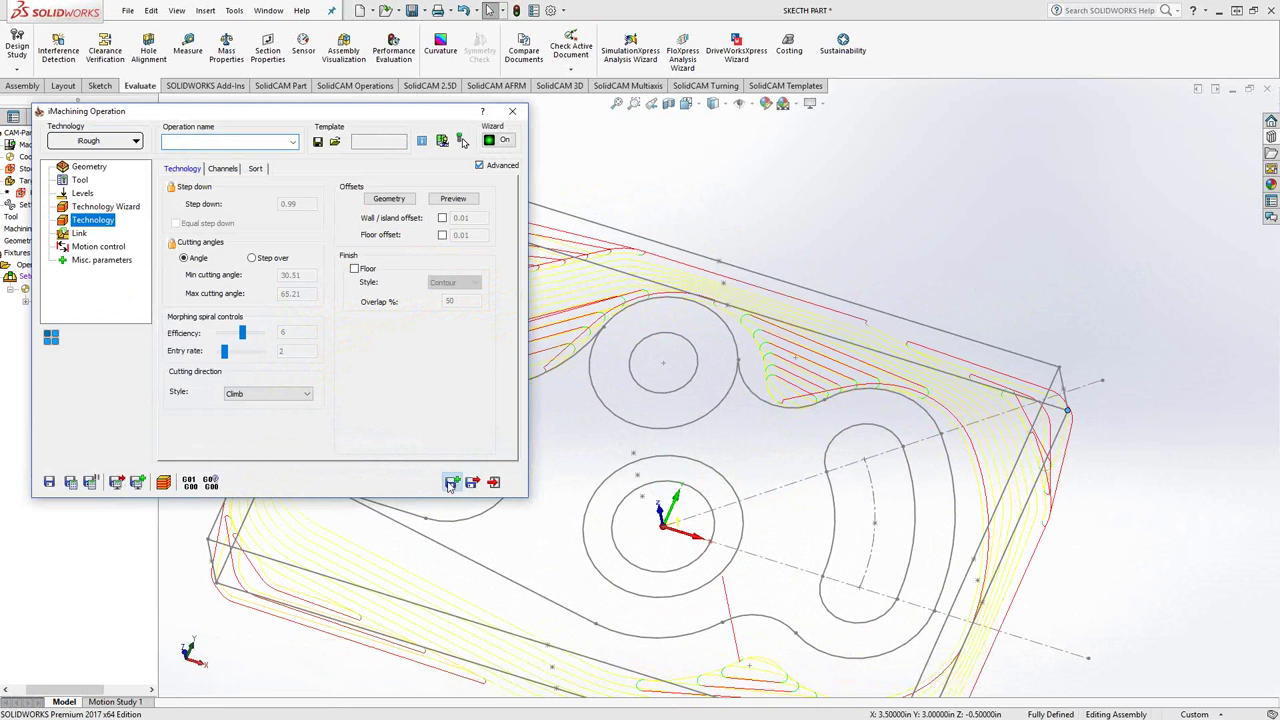
Save the new operation iRough_contour_1 and start defining a new geometry, contour1.
click(448, 487)
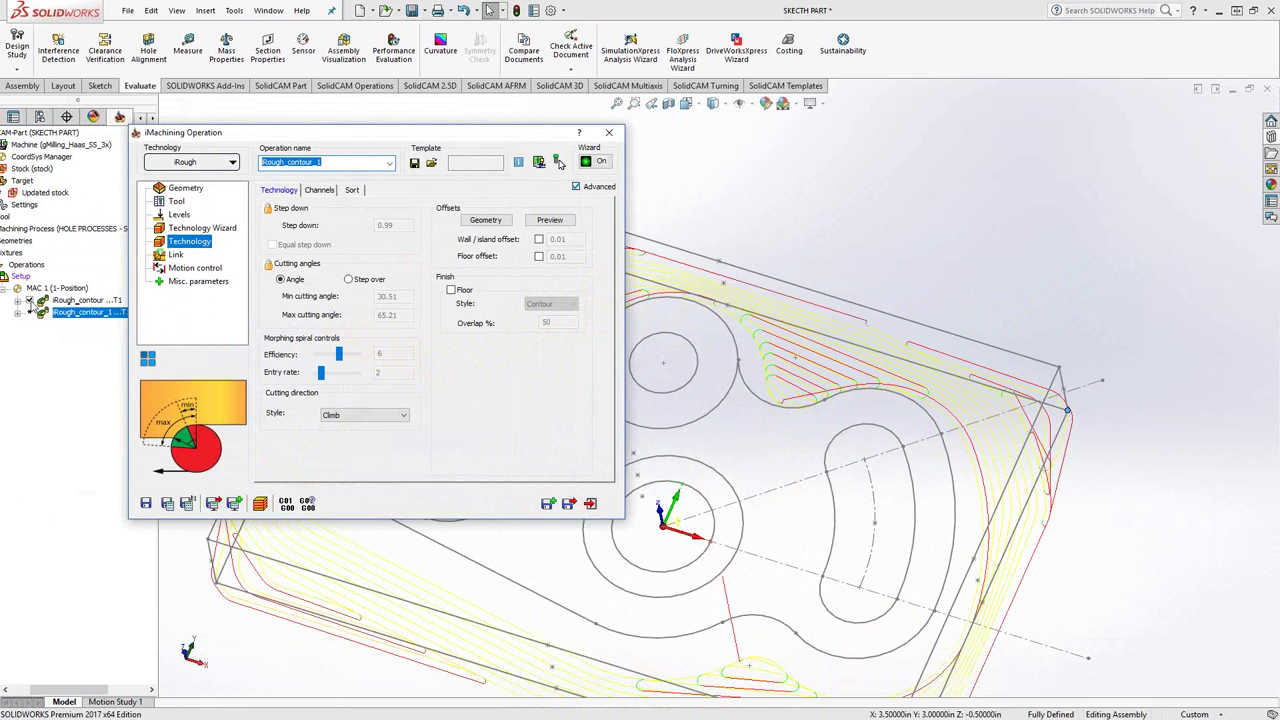
click(195, 190)
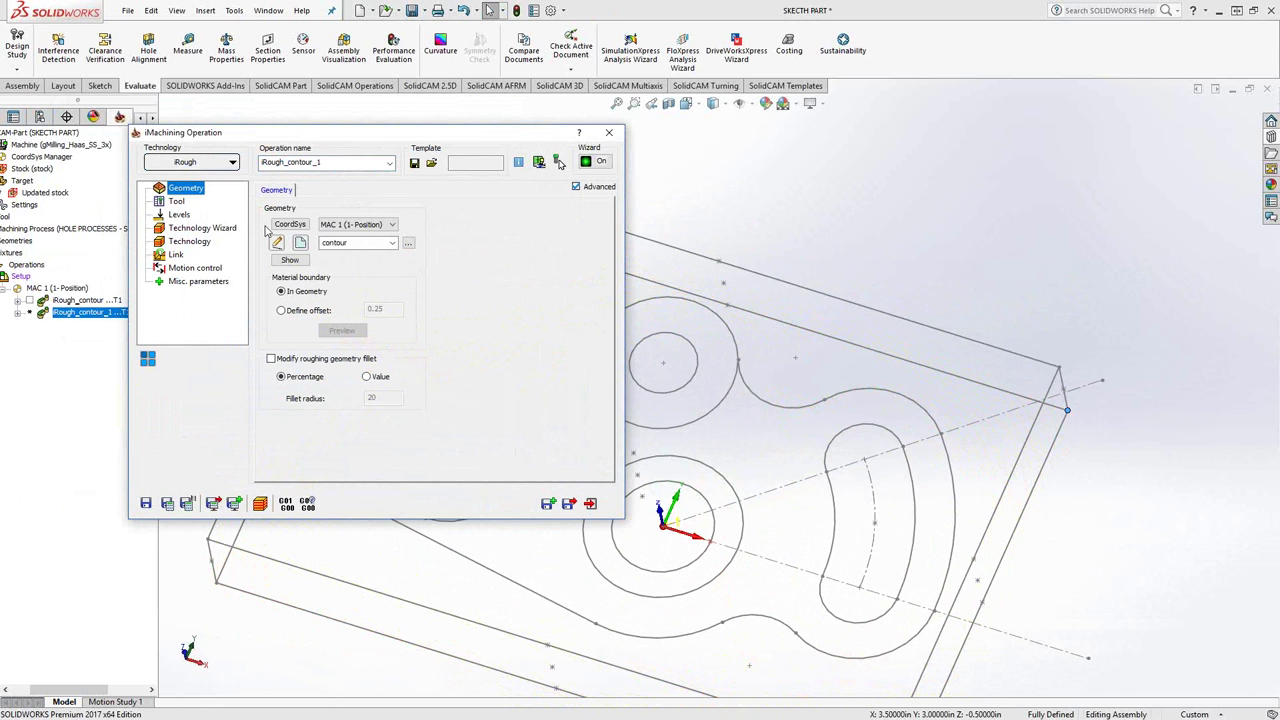
click(300, 242)
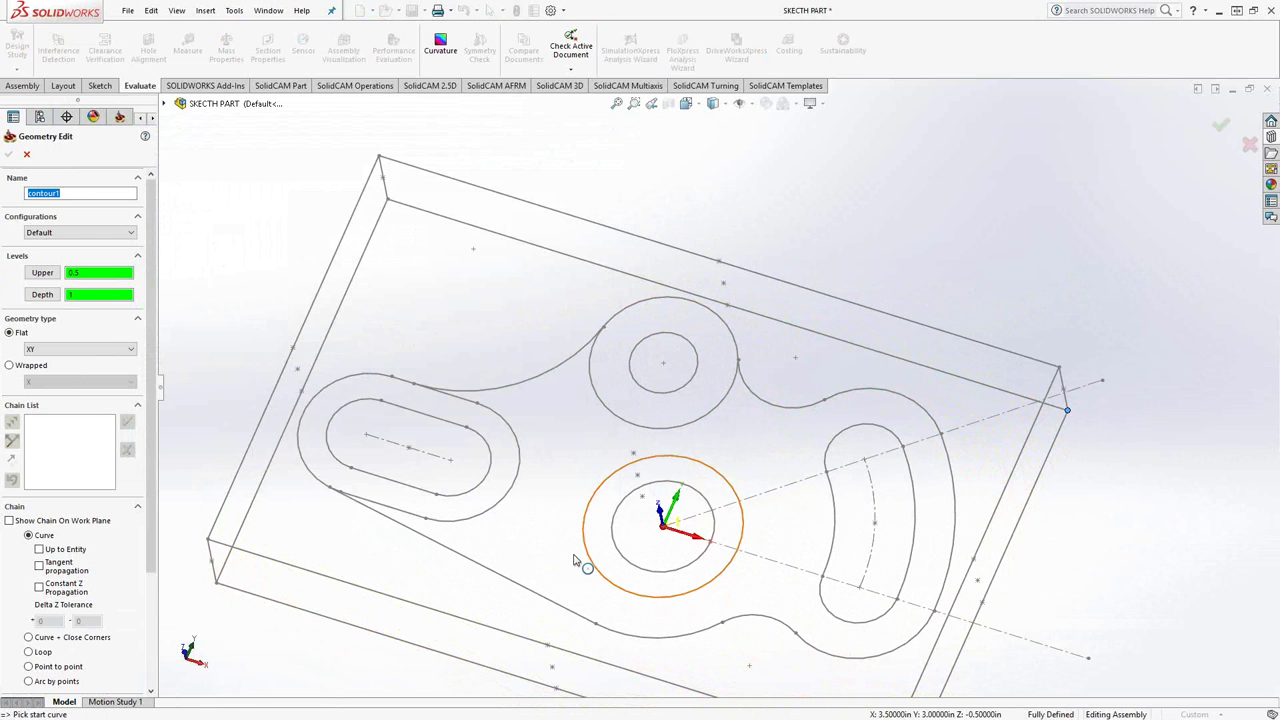
Chain from the slanted line around the slot's left arc and up the curve to the upper circle.
click(576, 620)
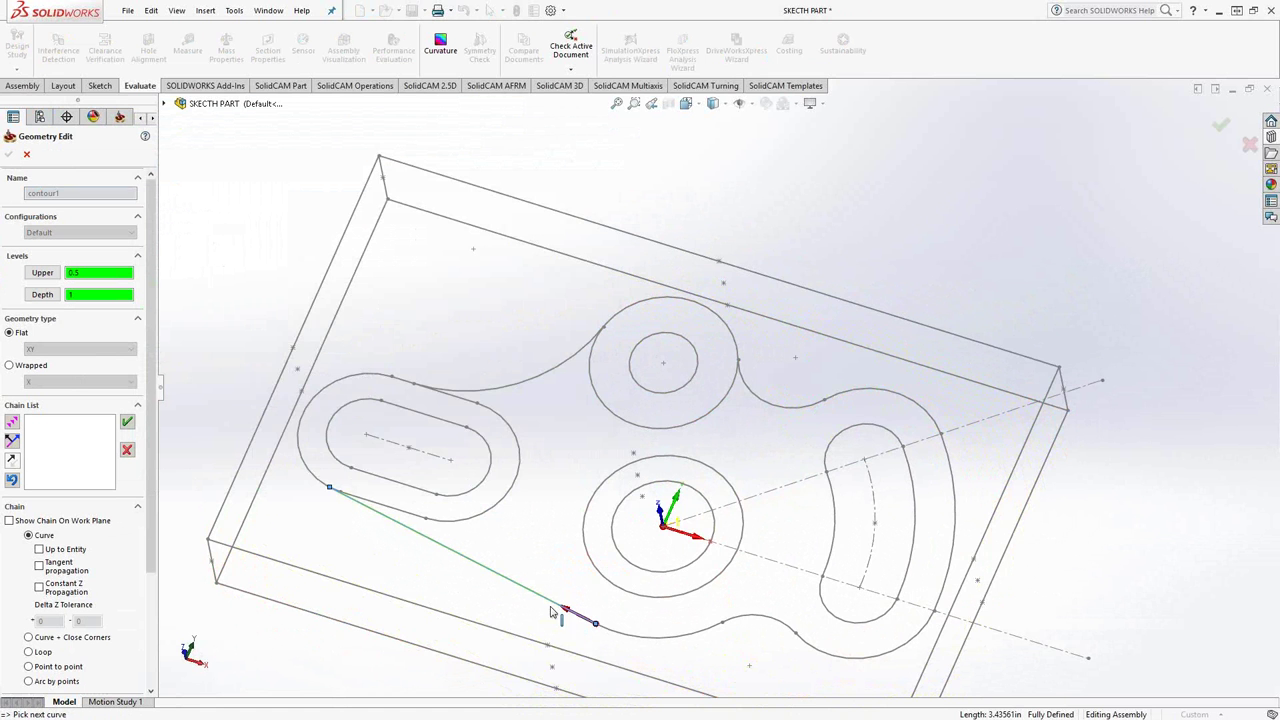
scroll(329, 378, down, 5)
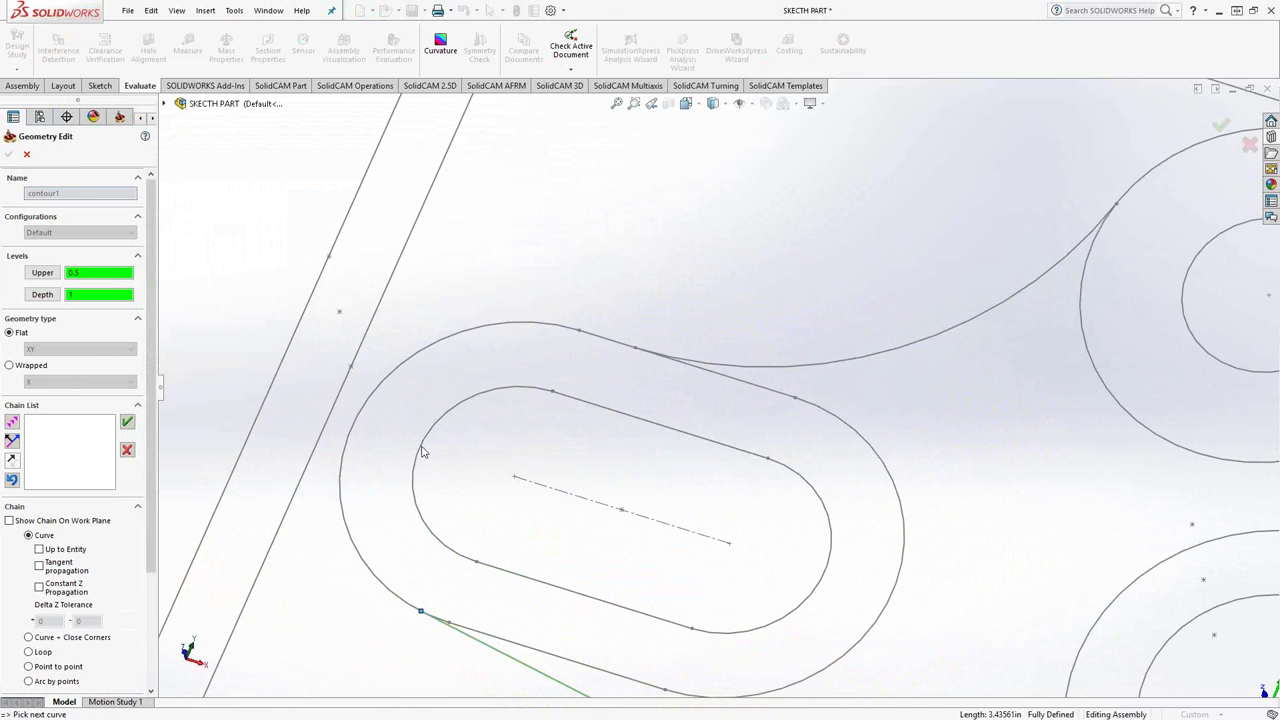
click(51, 682)
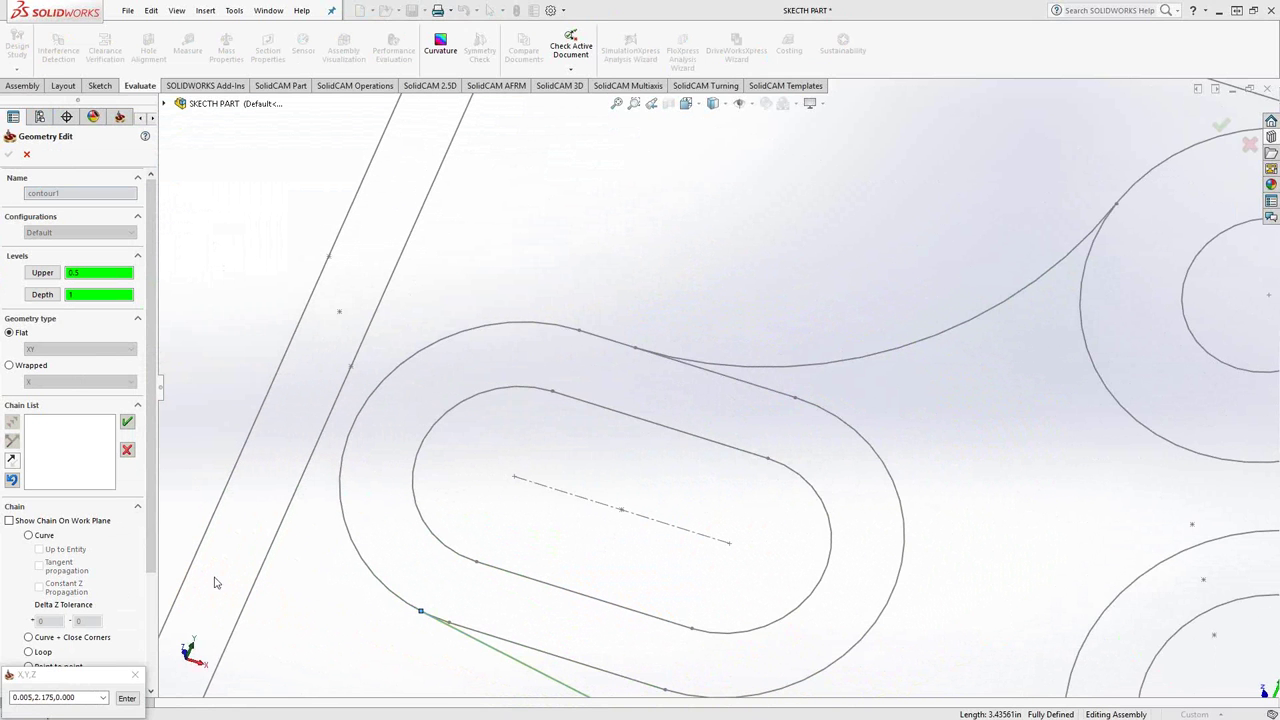
click(349, 434)
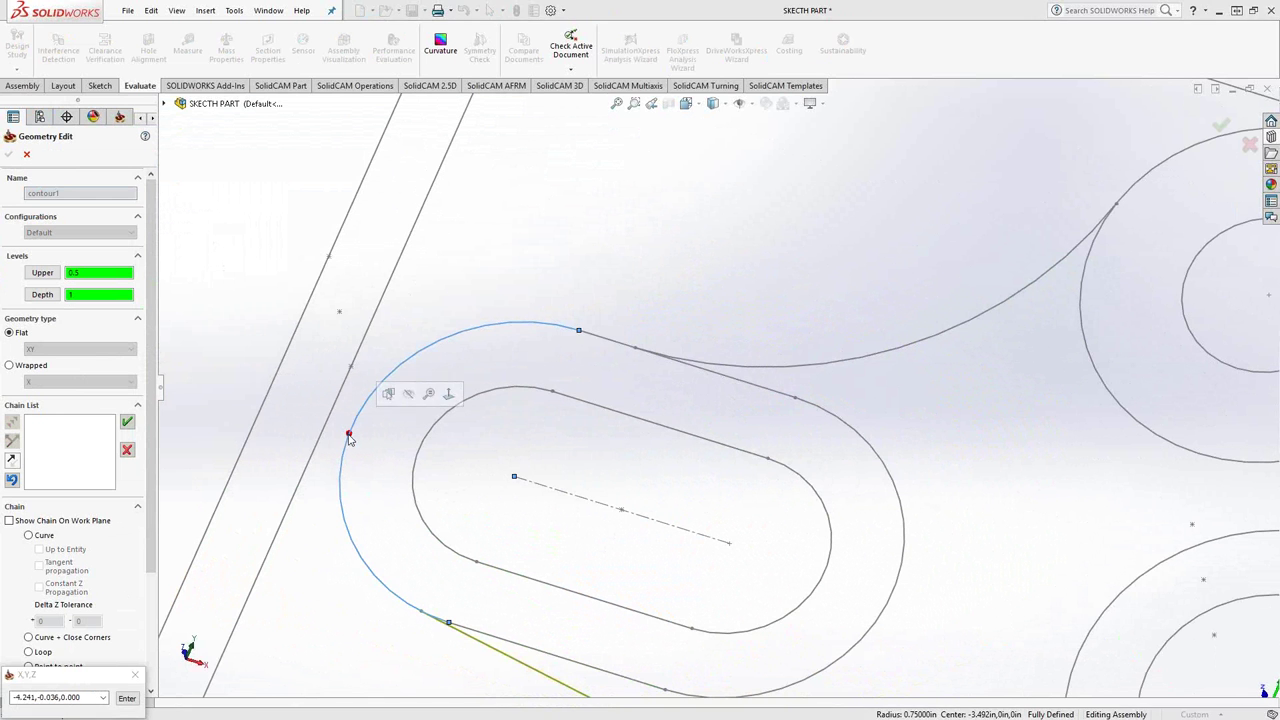
click(579, 334)
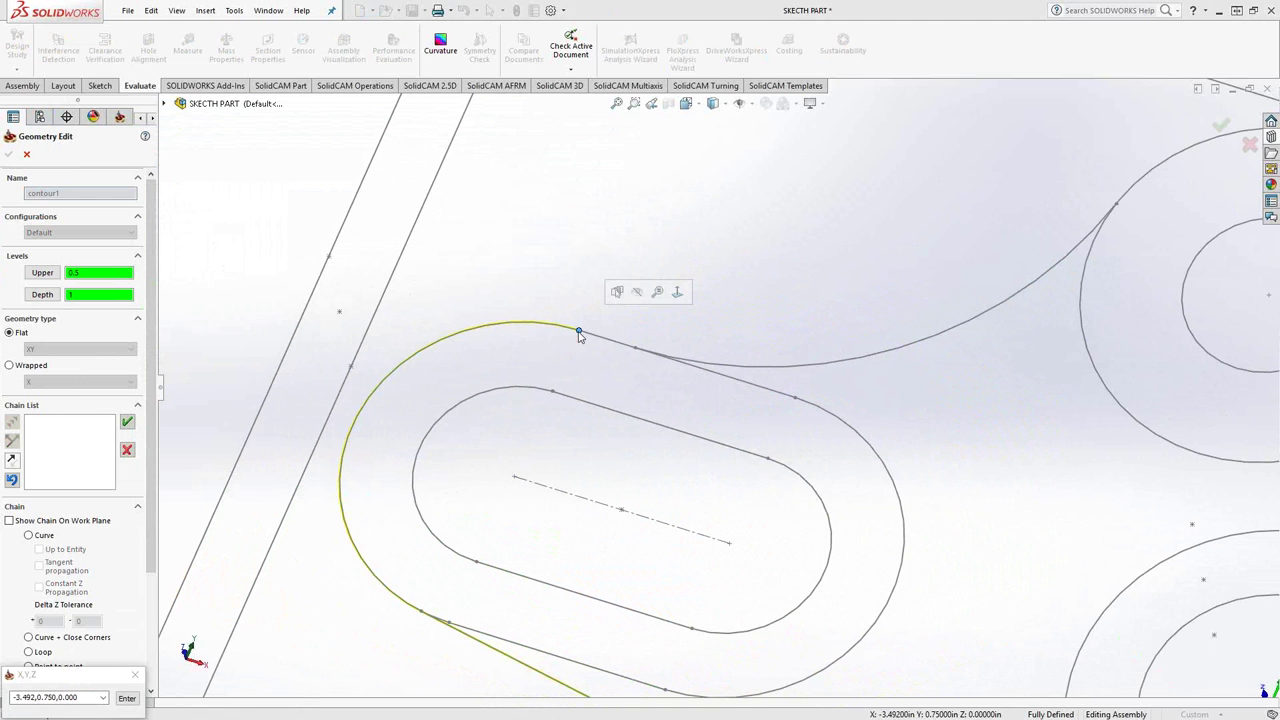
click(40, 538)
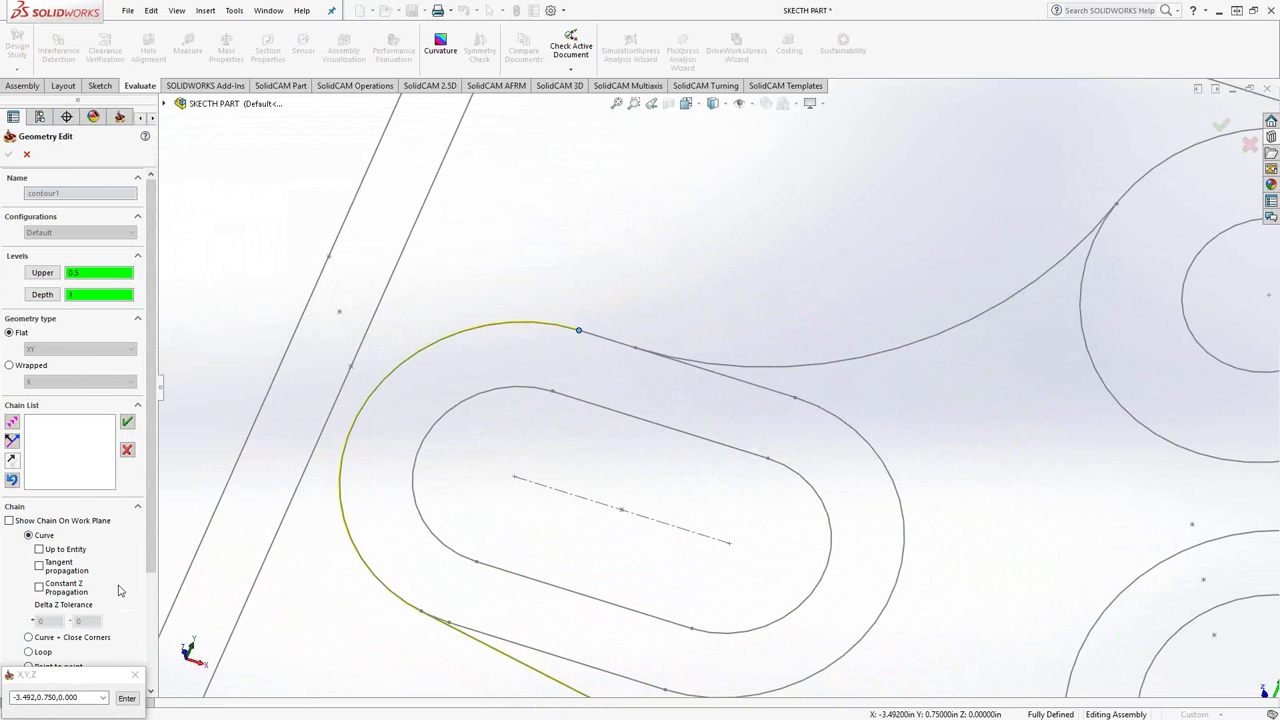
scroll(152, 520, down, 1)
click(56, 620)
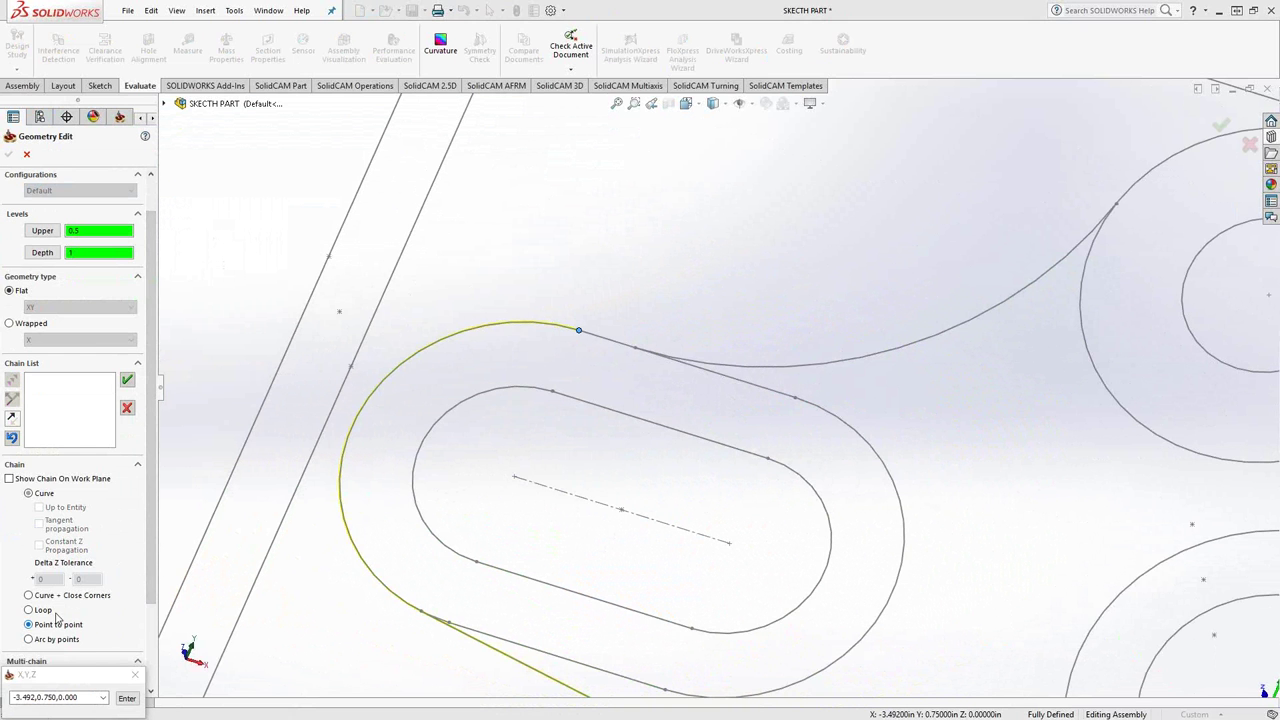
click(636, 350)
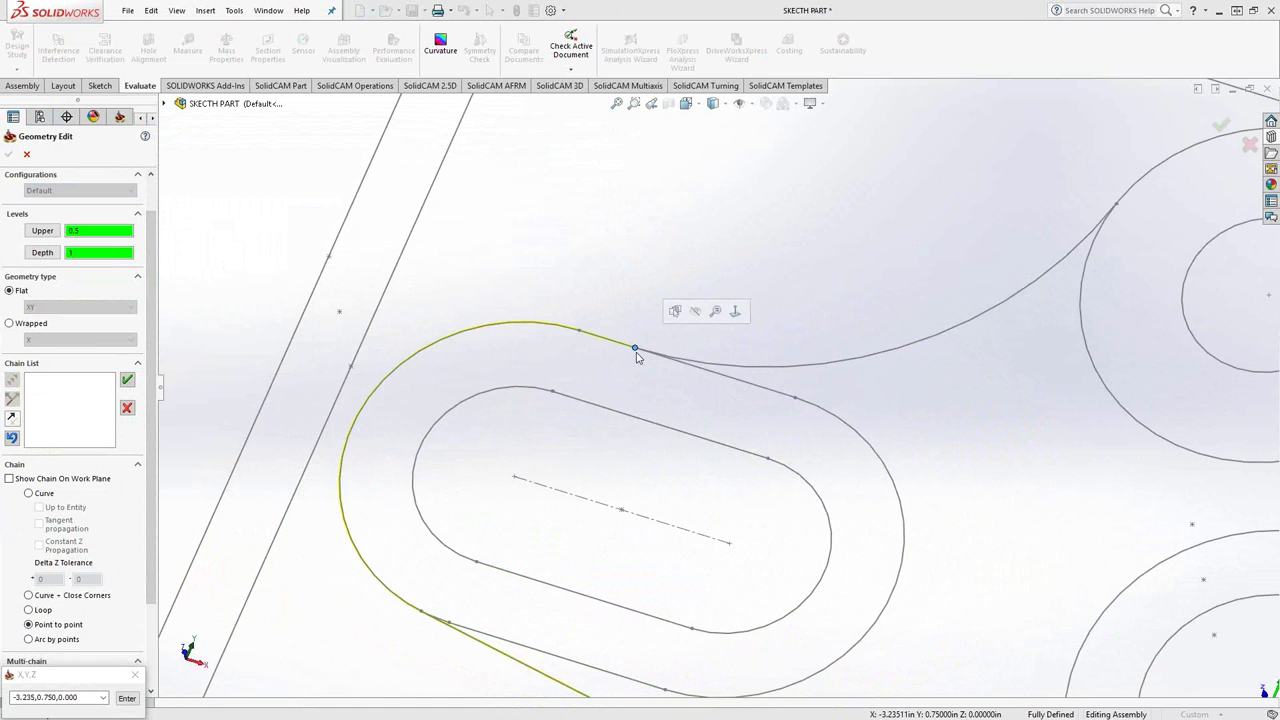
click(36, 497)
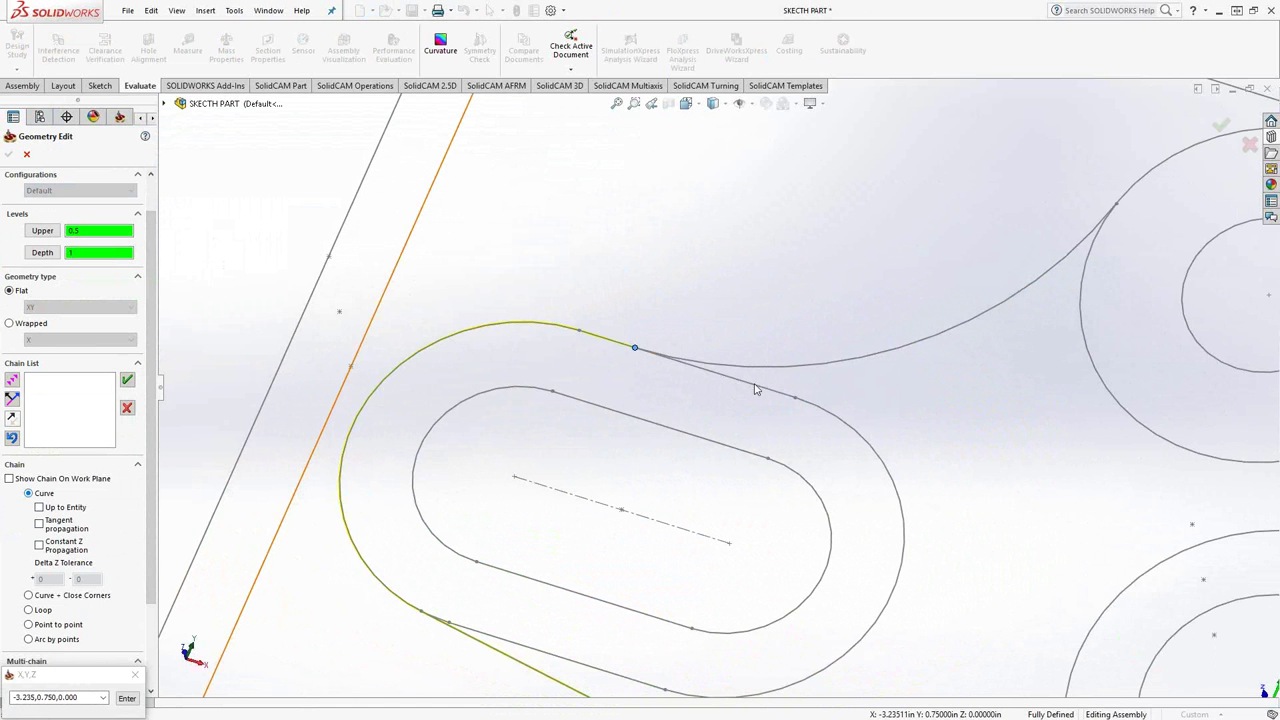
click(748, 366)
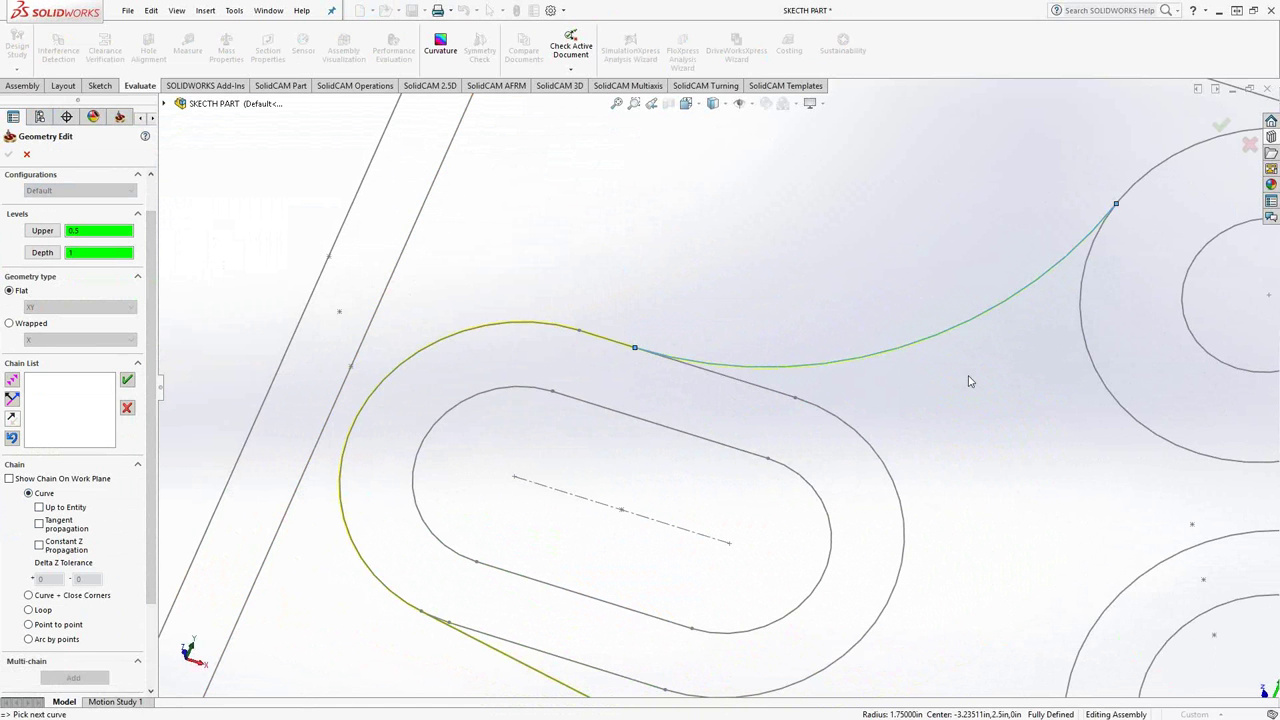
Continue partway around the upper circle, along the right and bottom curves, and accept the outer chain.
mouse_move(968, 378)
middle_down()
mouse_move(1056, 252)
mouse_move(1033, 288)
middle_up()
scroll(1033, 288, down, 2)
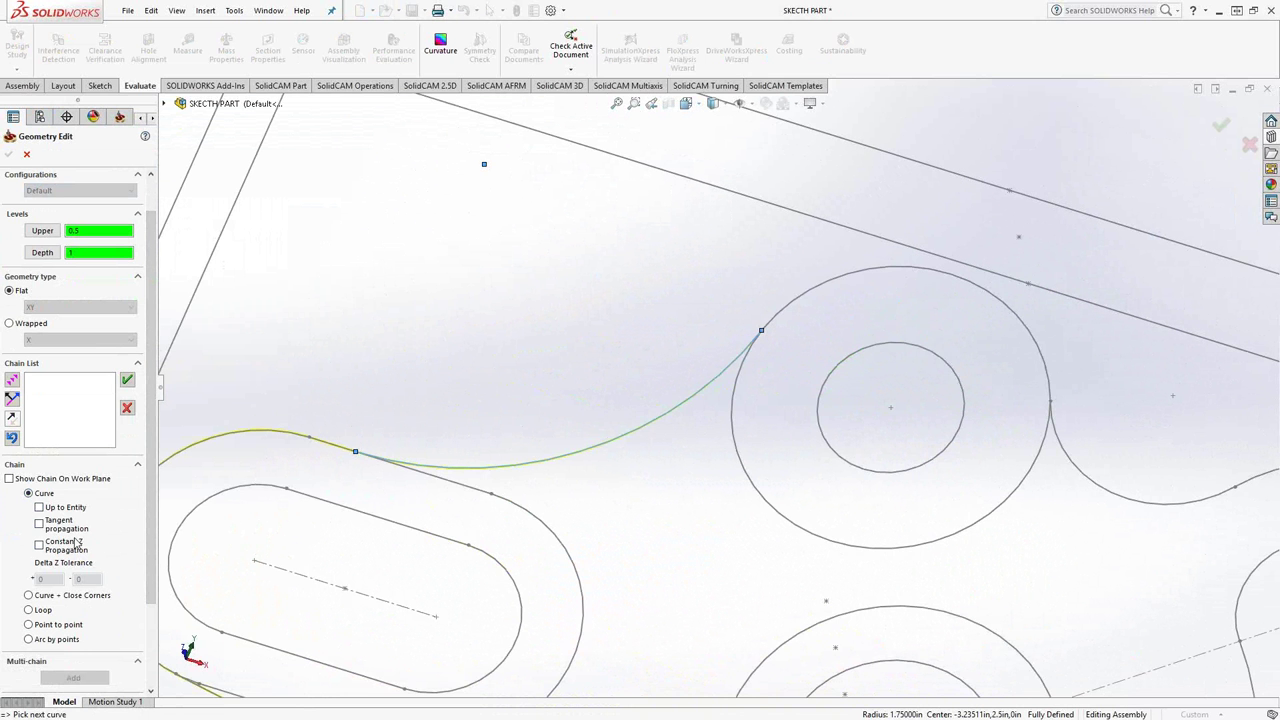
click(58, 641)
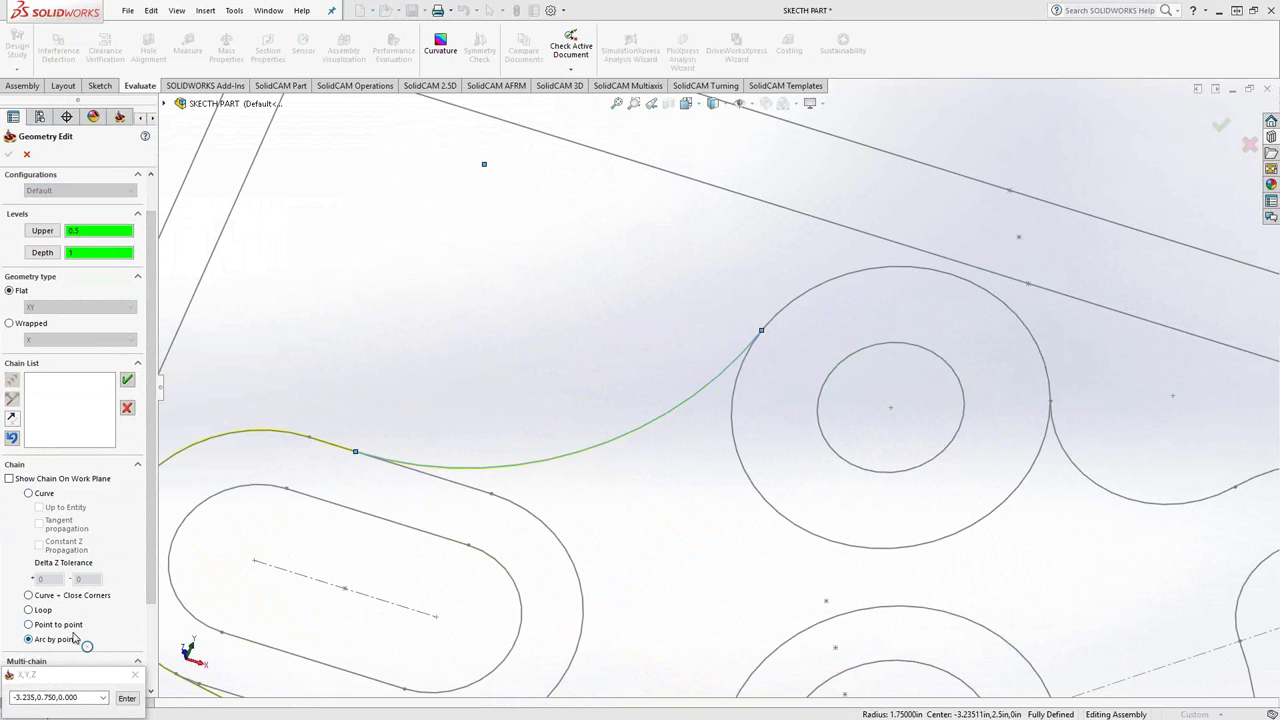
click(953, 277)
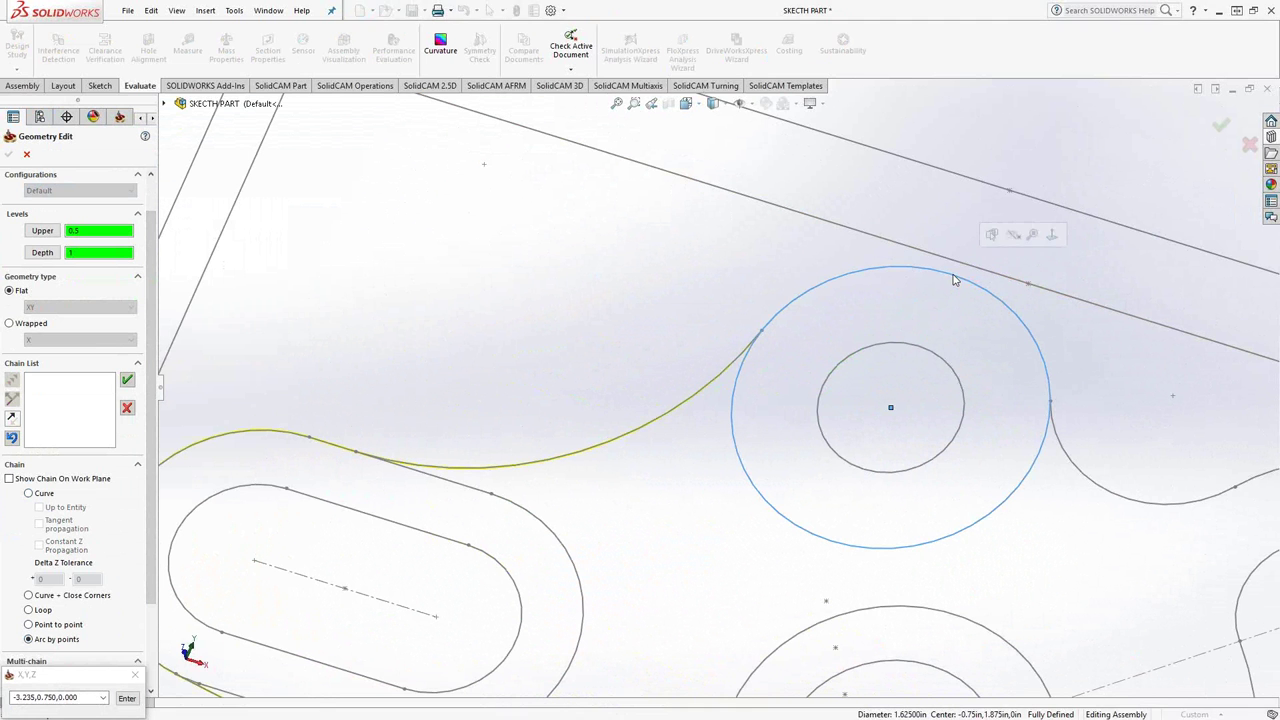
click(1050, 403)
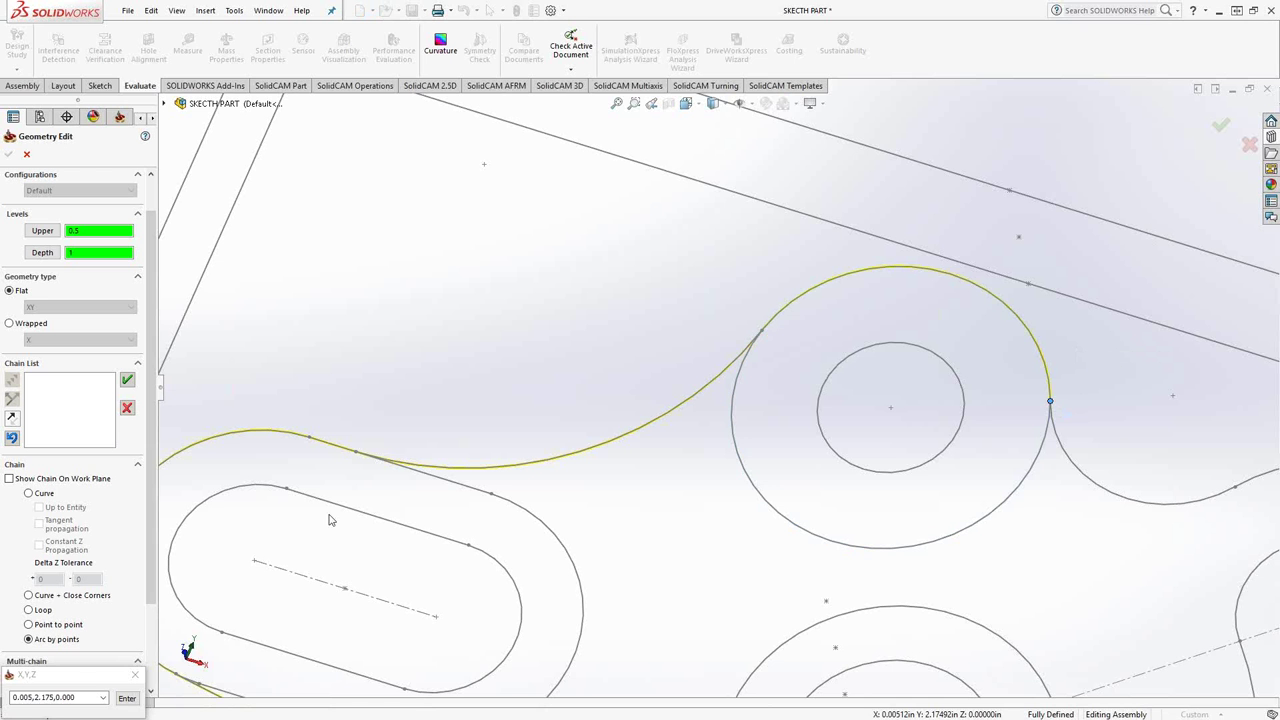
click(40, 496)
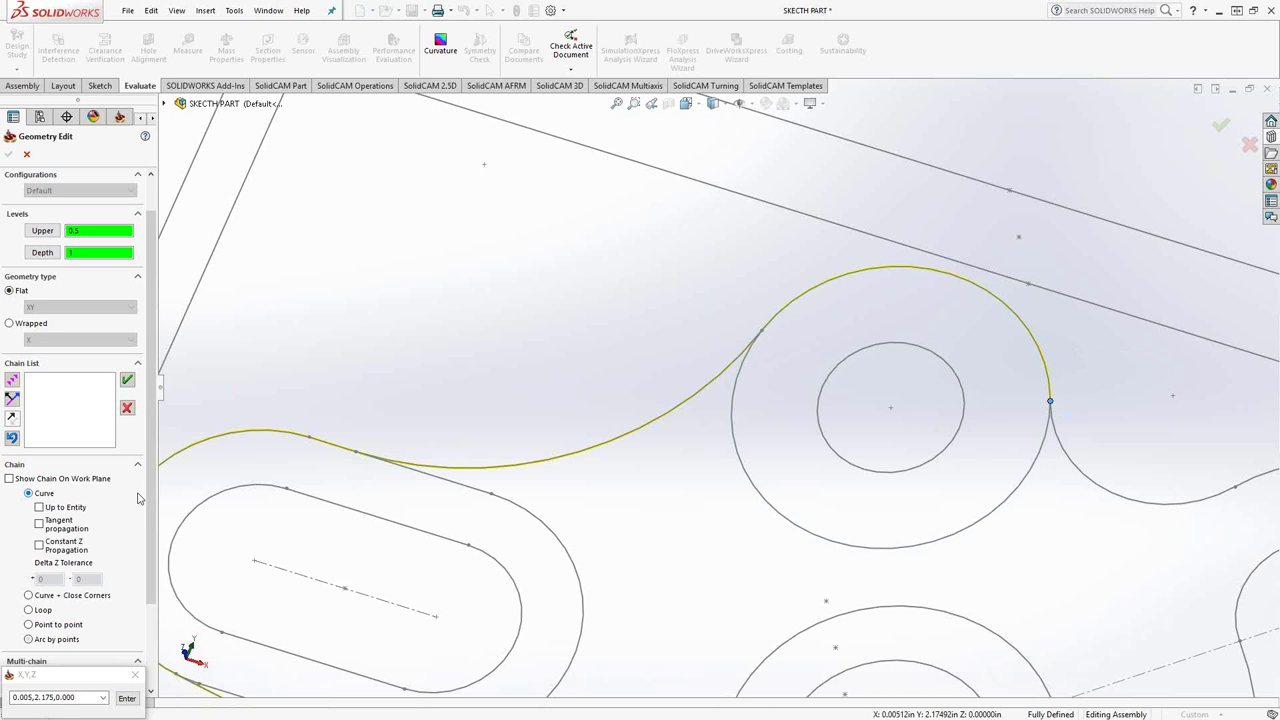
click(1090, 480)
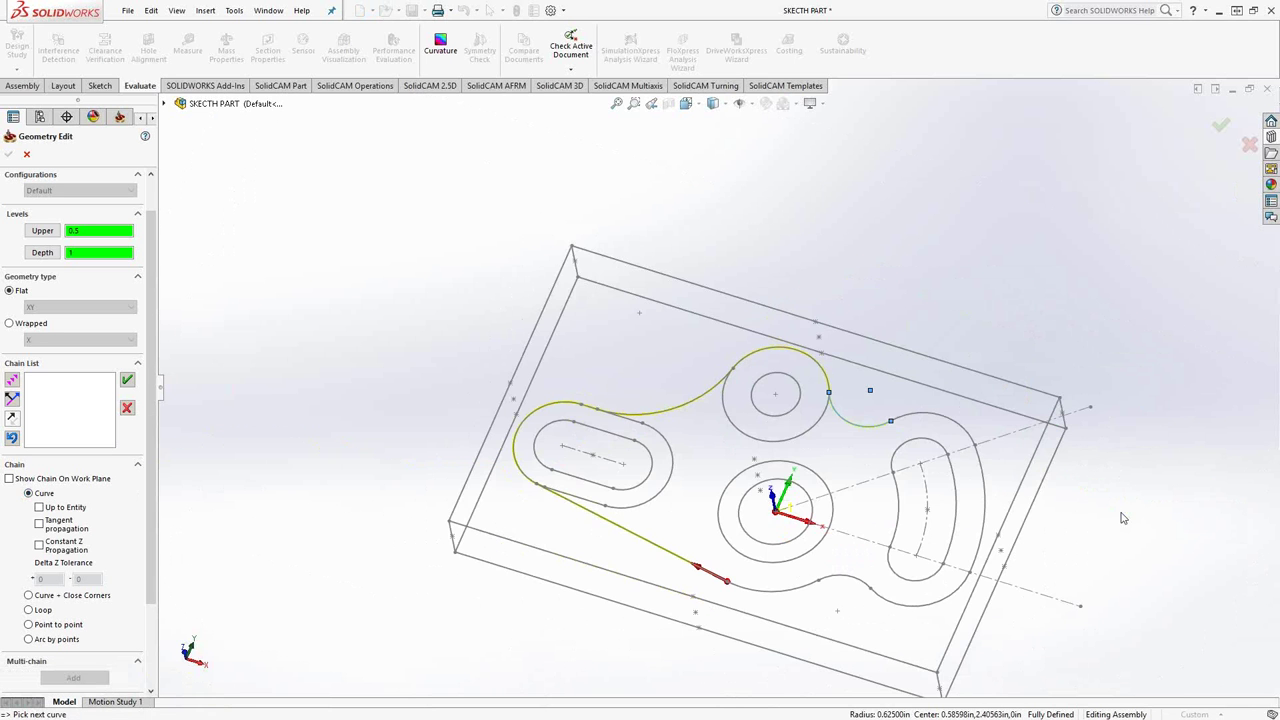
click(925, 414)
click(982, 494)
click(940, 602)
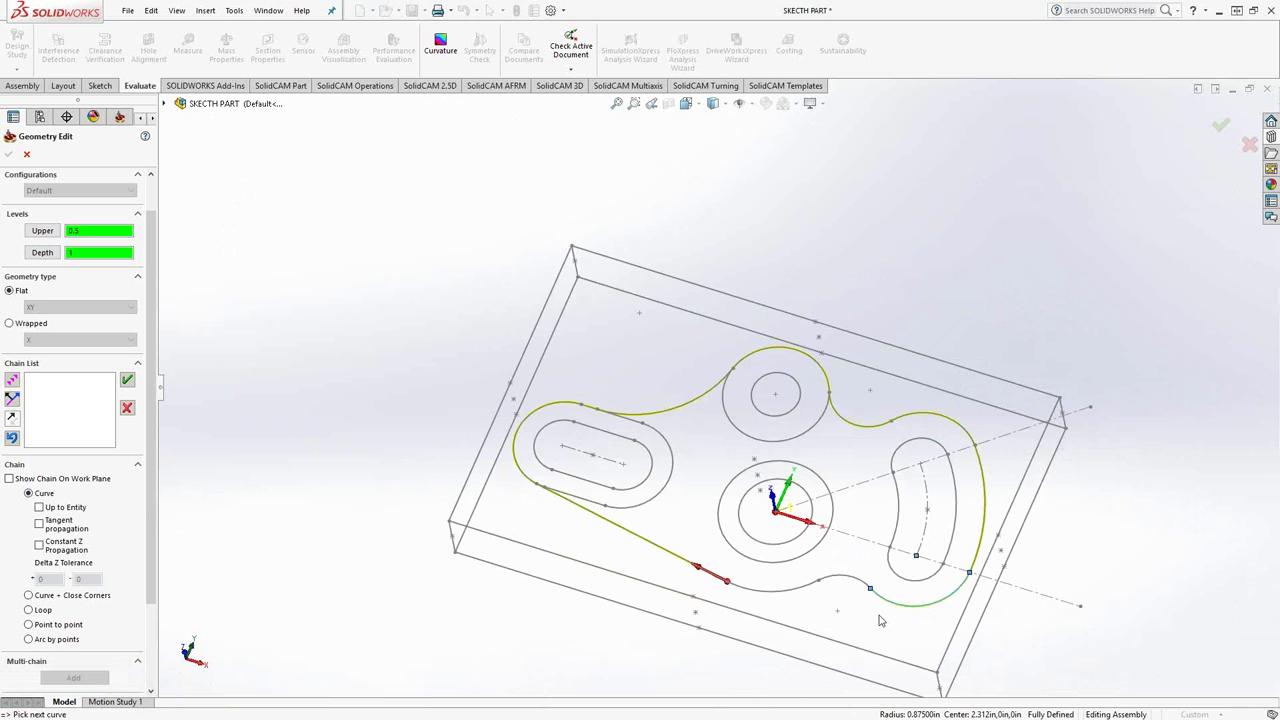
click(800, 588)
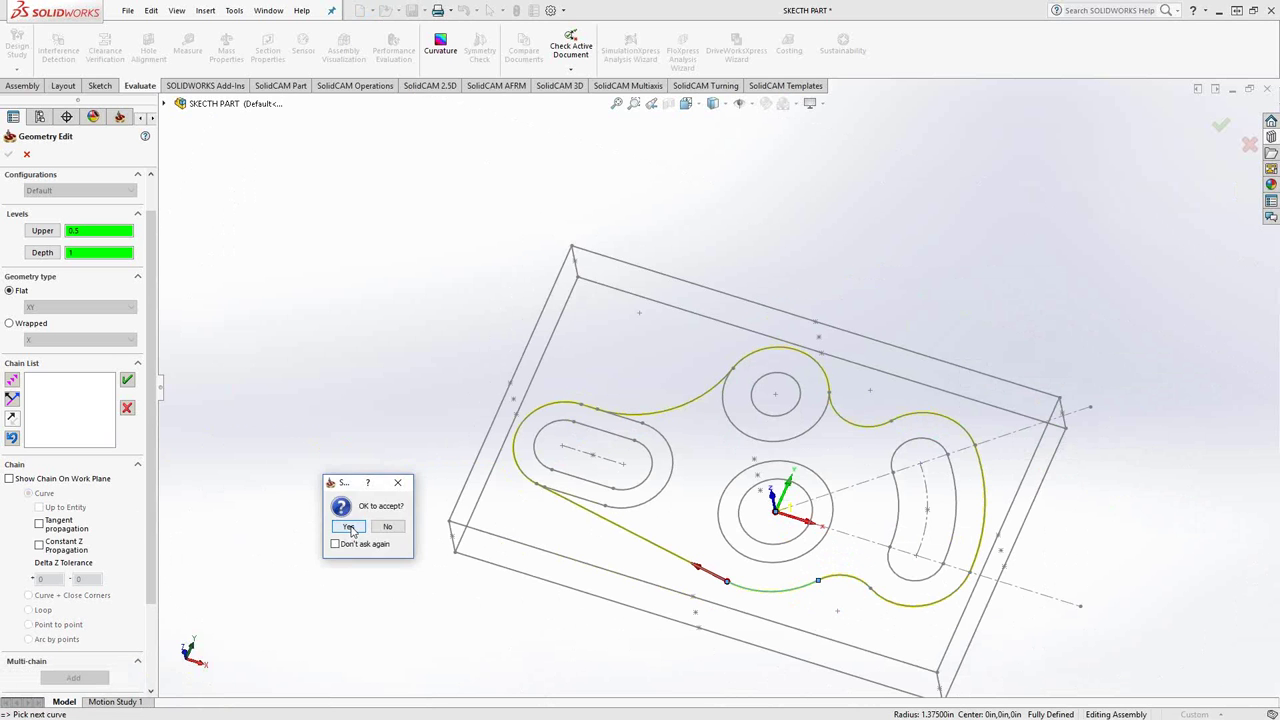
click(341, 528)
Mark 1-Chain as open, then add chains around the slot, upper circle and lower outer circle.
right_click(58, 380)
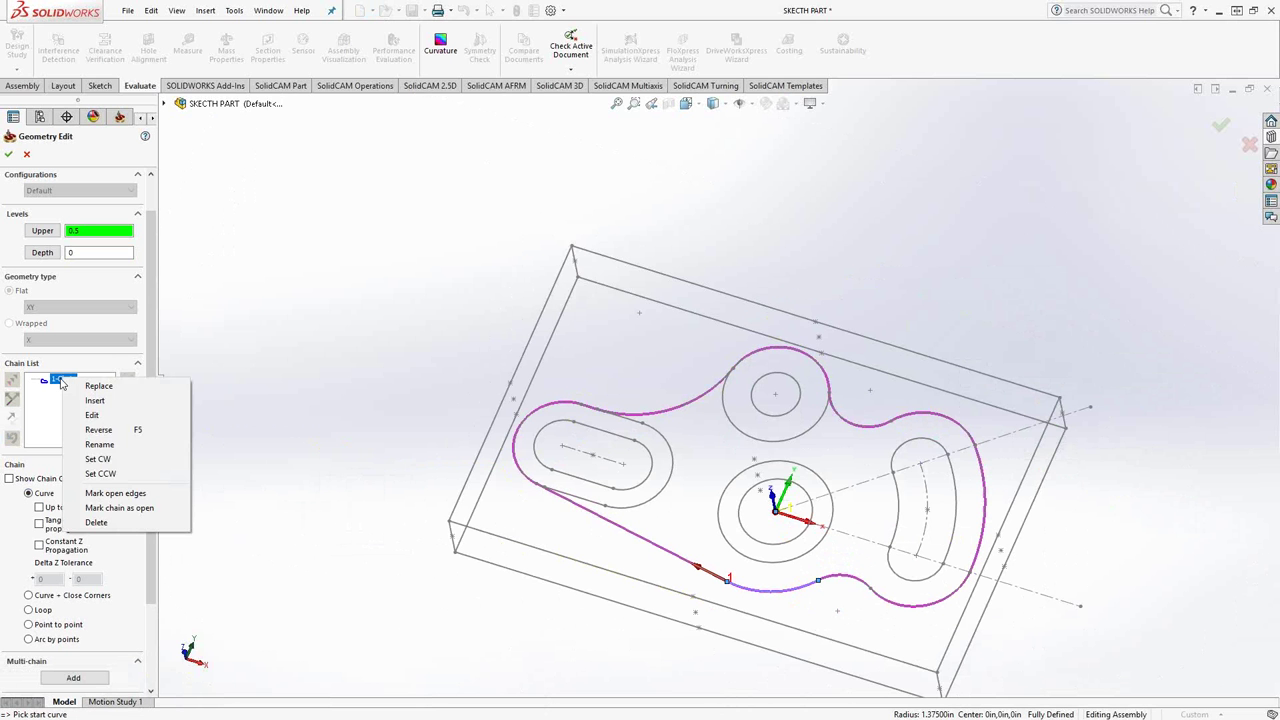
click(128, 508)
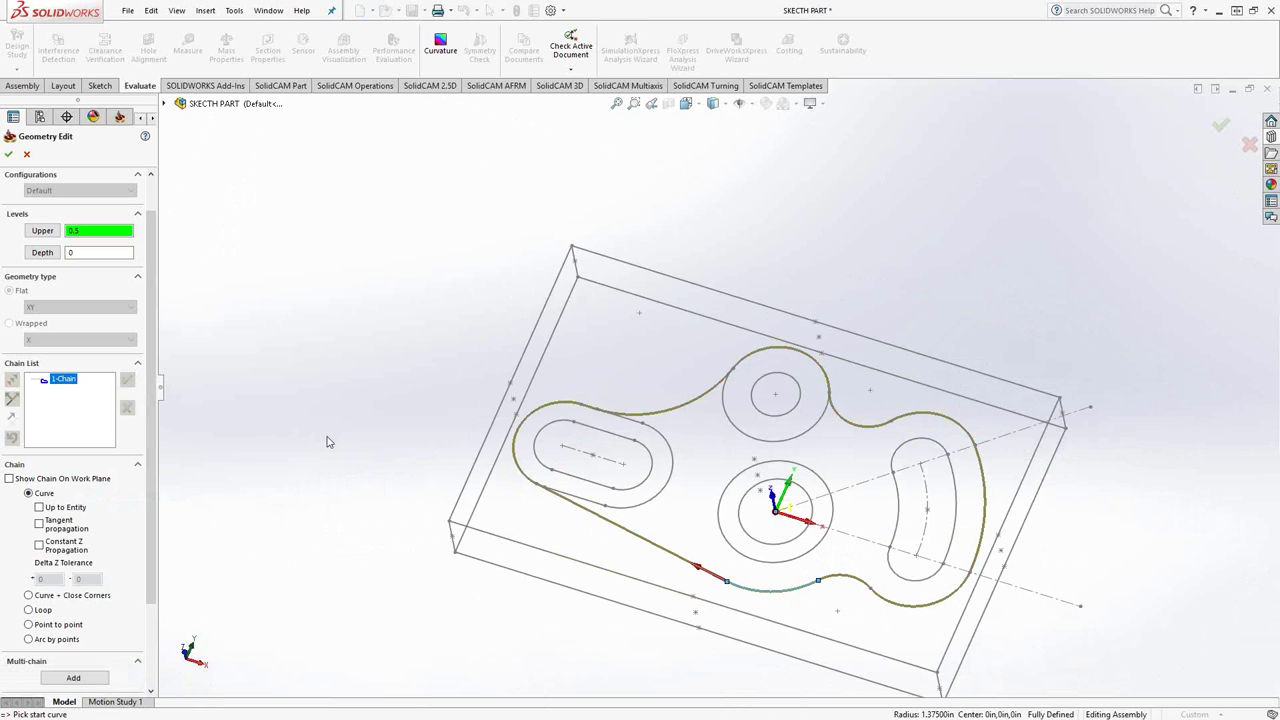
scroll(660, 507, down, 3)
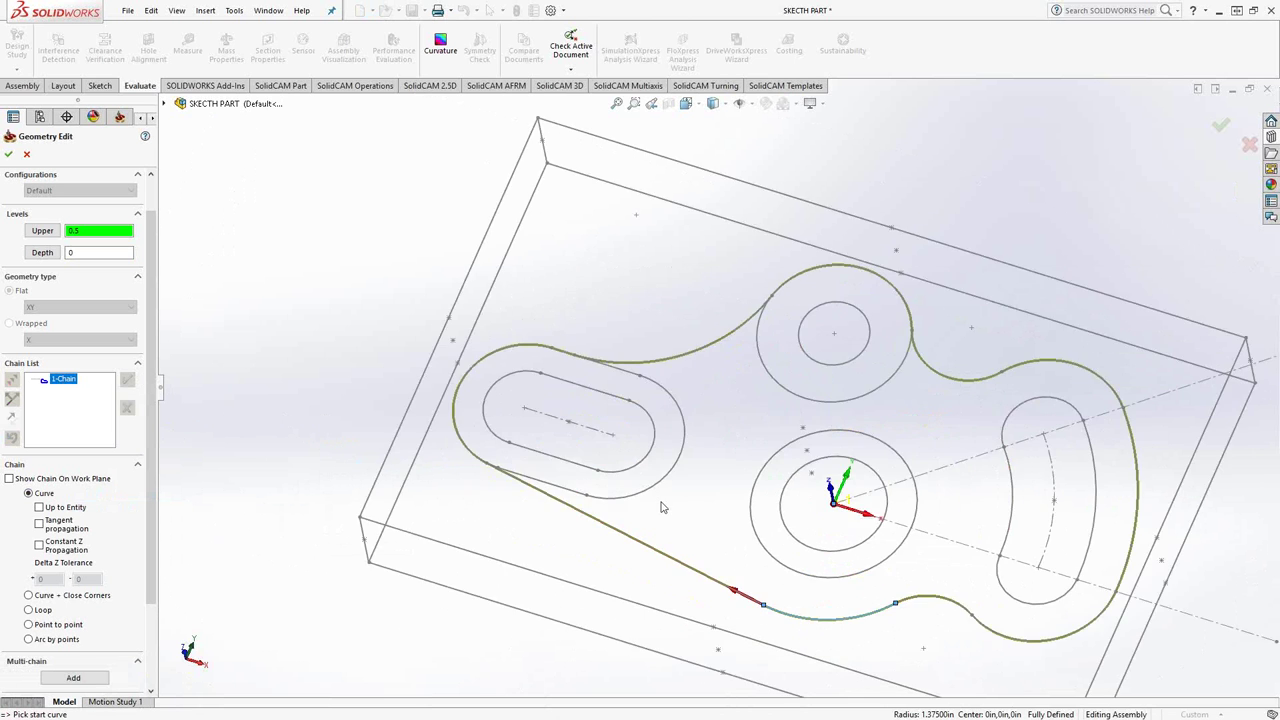
click(560, 488)
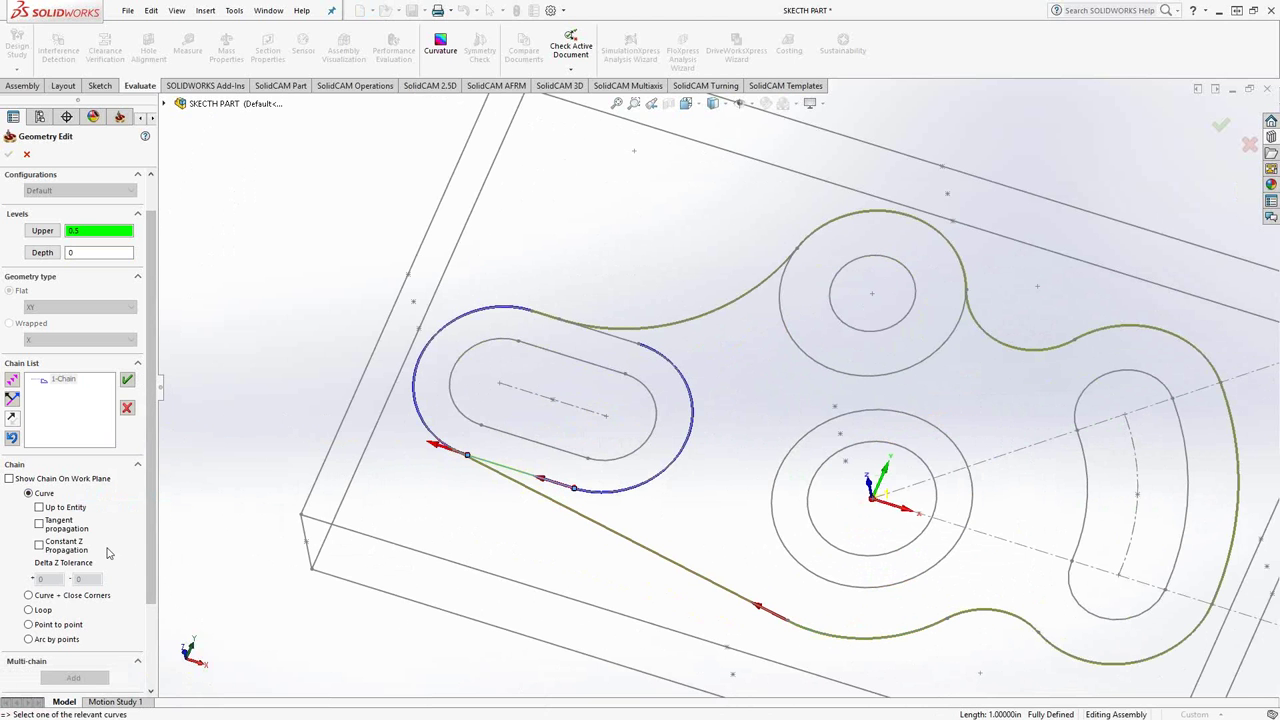
click(72, 548)
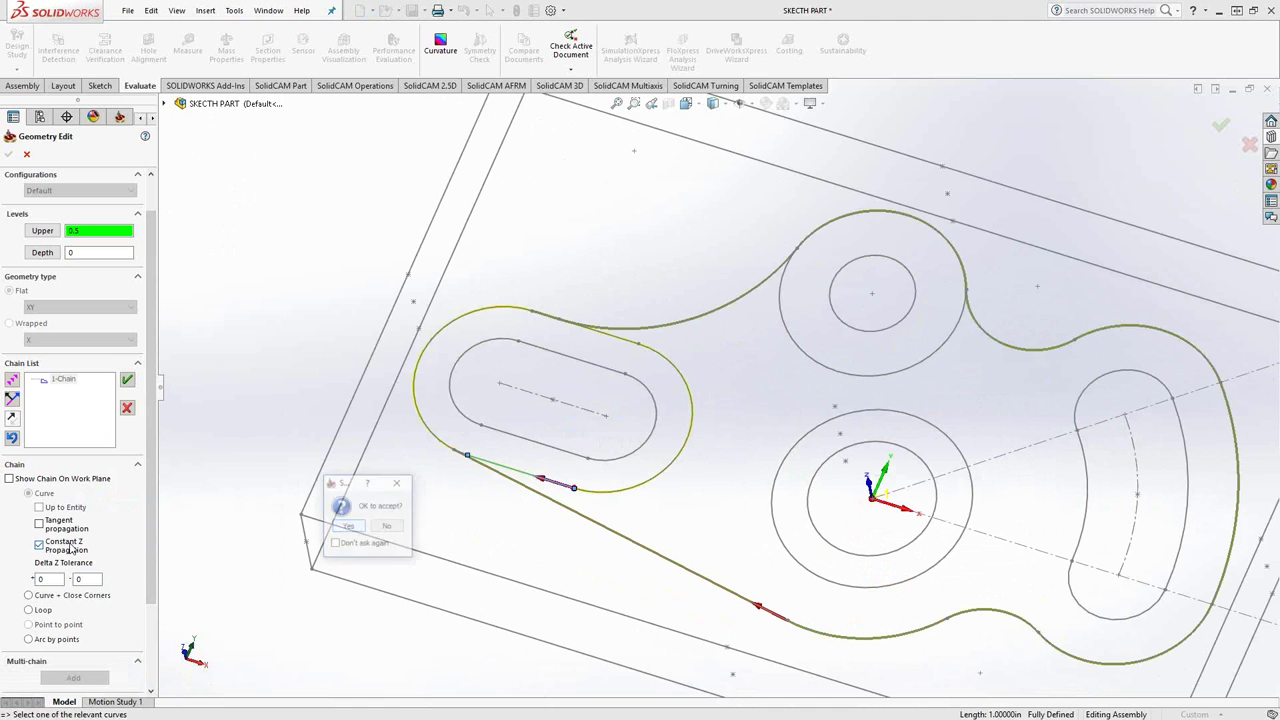
click(352, 530)
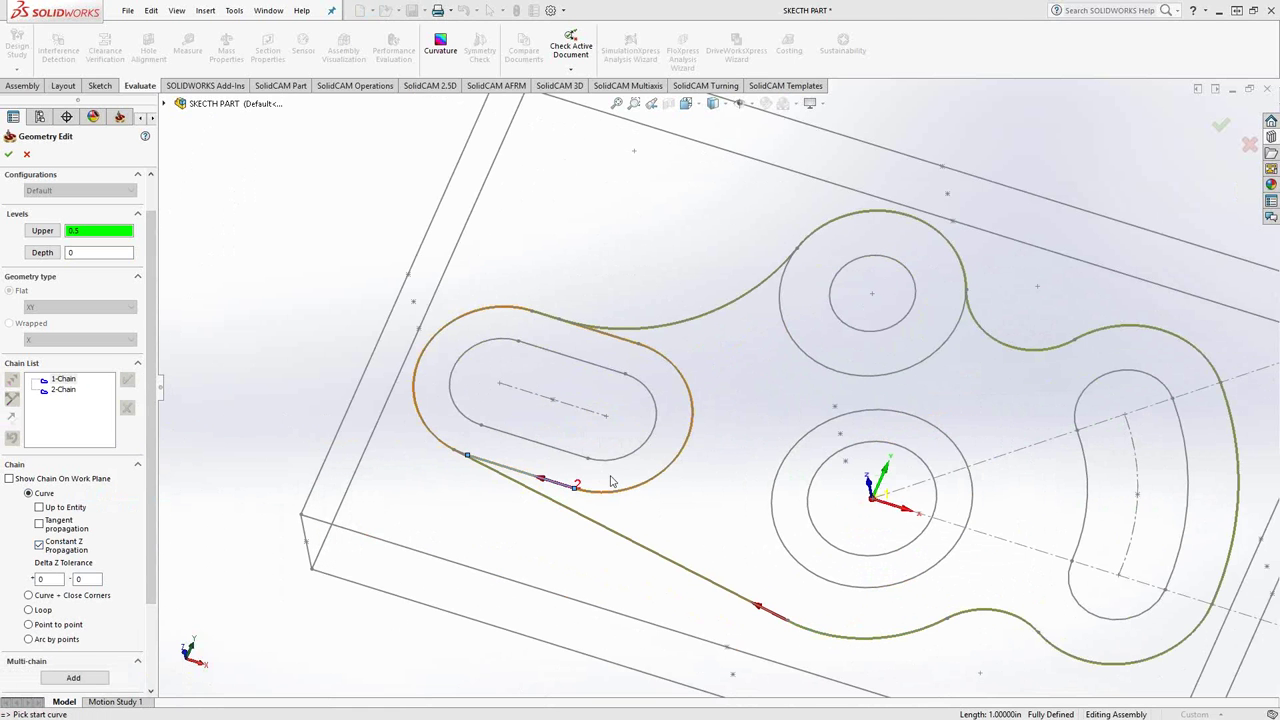
click(829, 375)
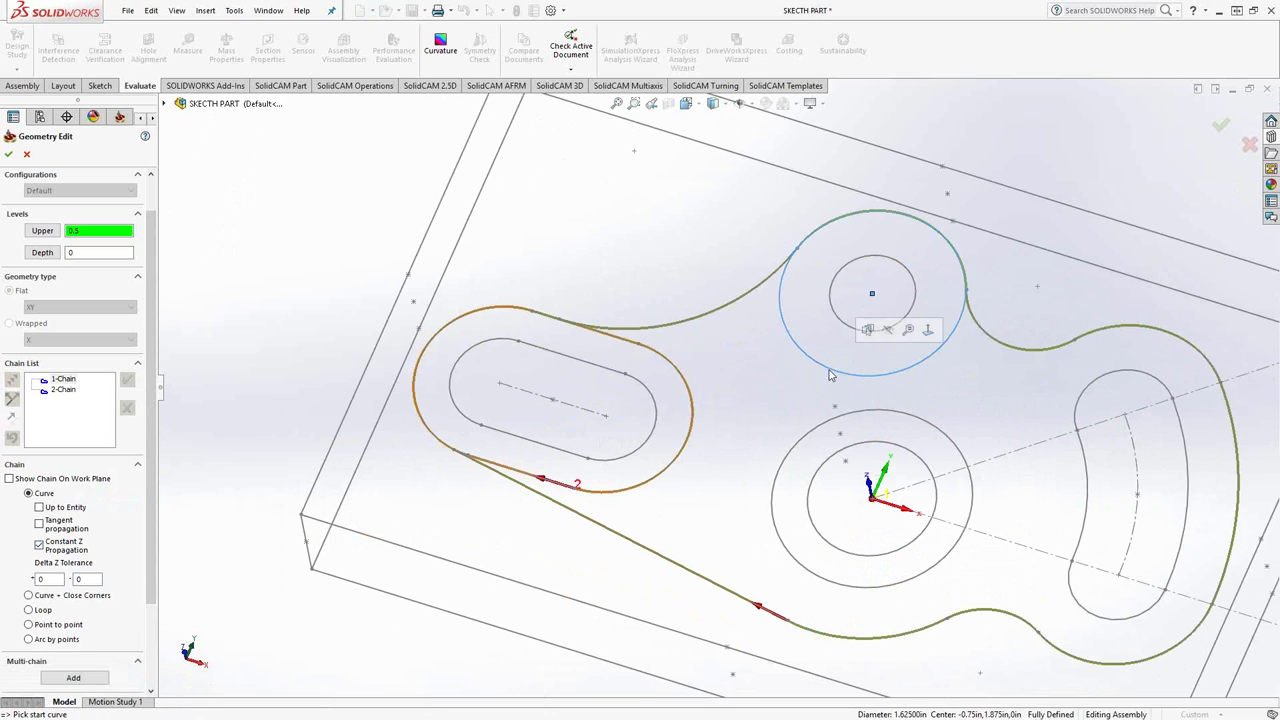
click(348, 528)
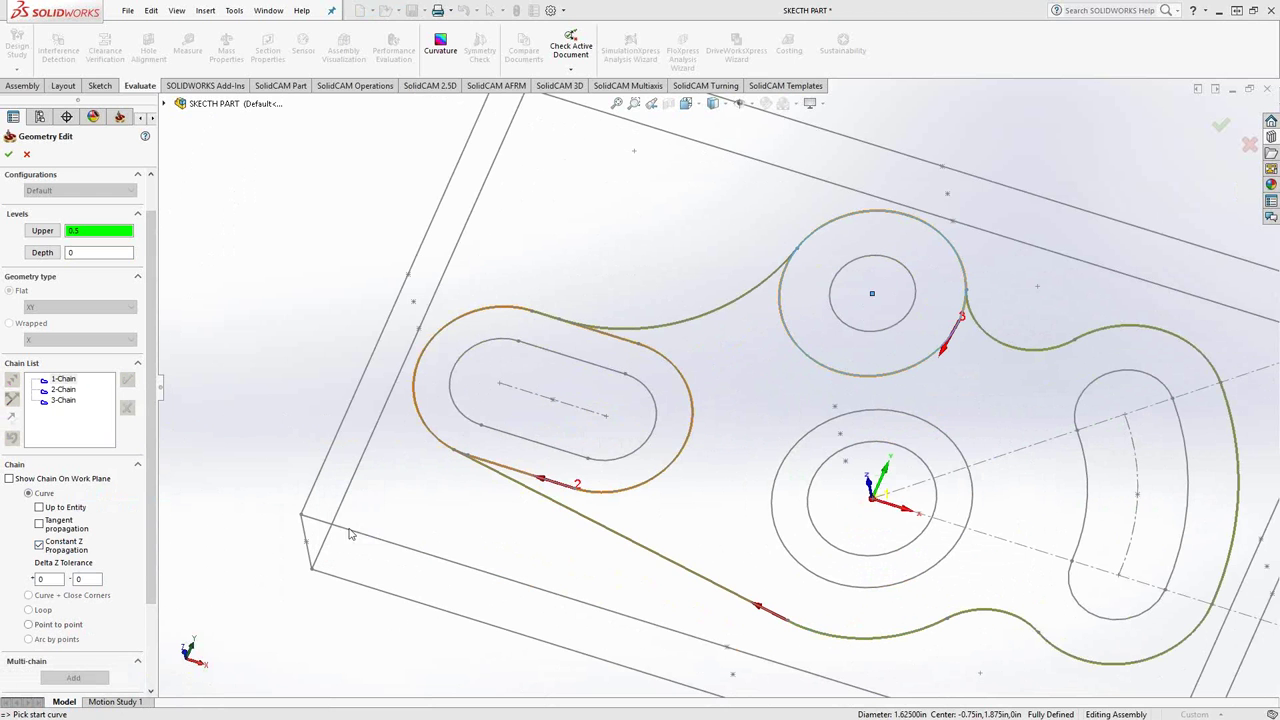
click(800, 570)
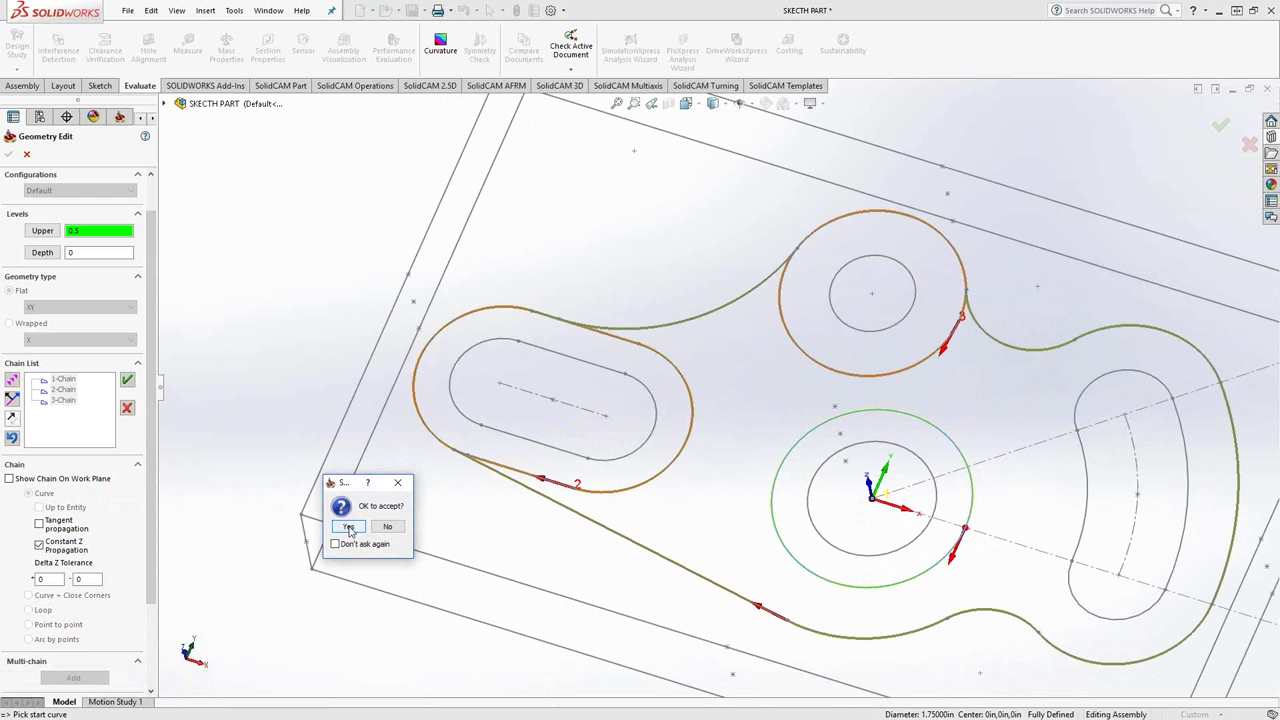
click(348, 528)
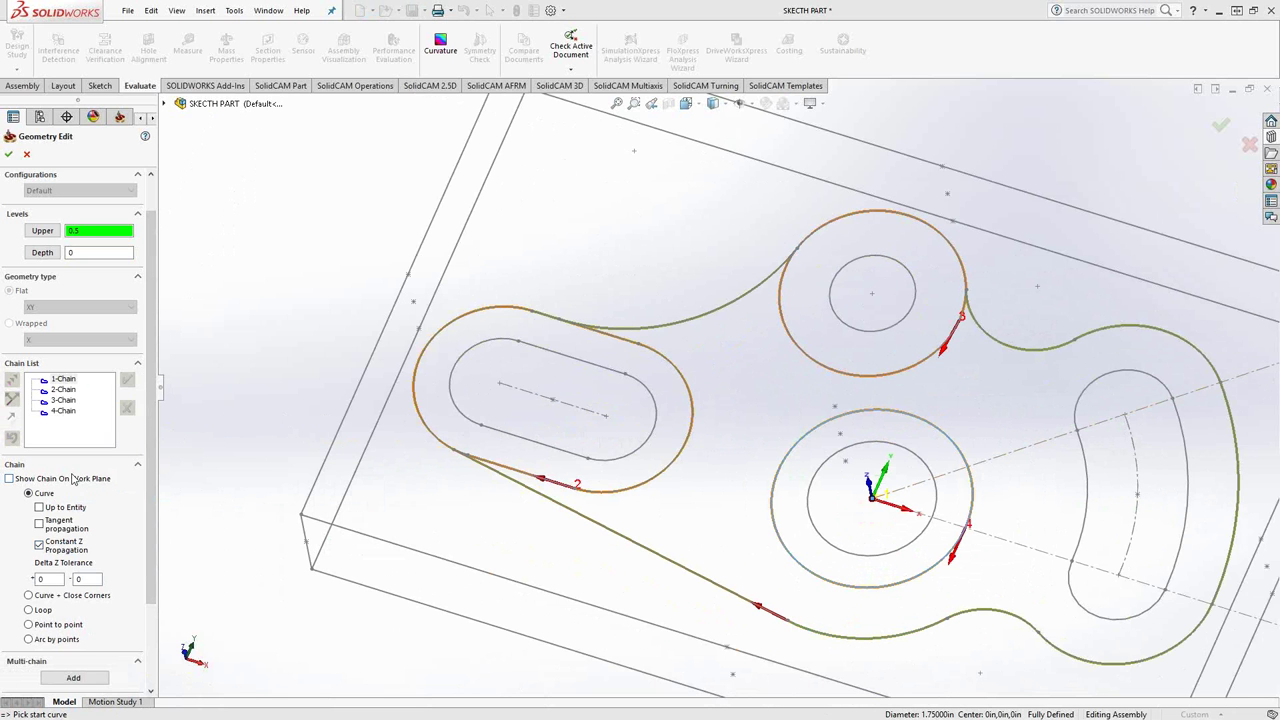
Confirm the four-chain geometry and set the pocket depth by picking the inner circle.
click(9, 157)
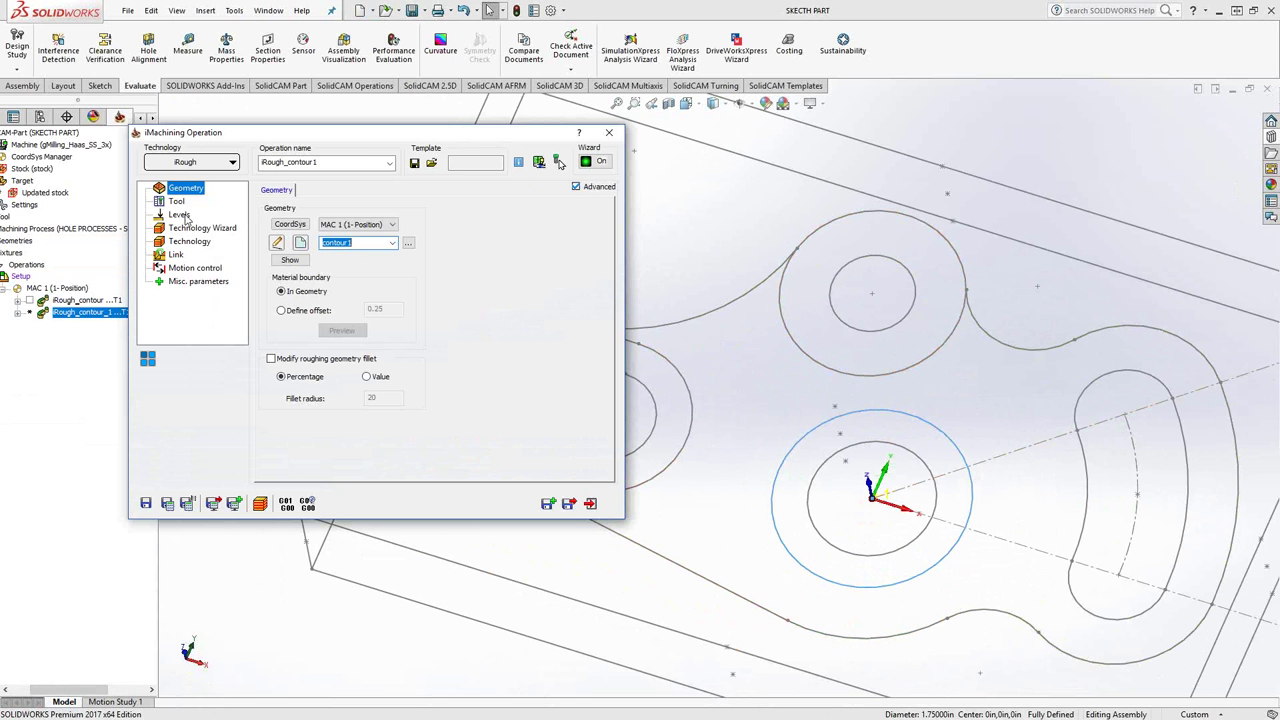
click(180, 215)
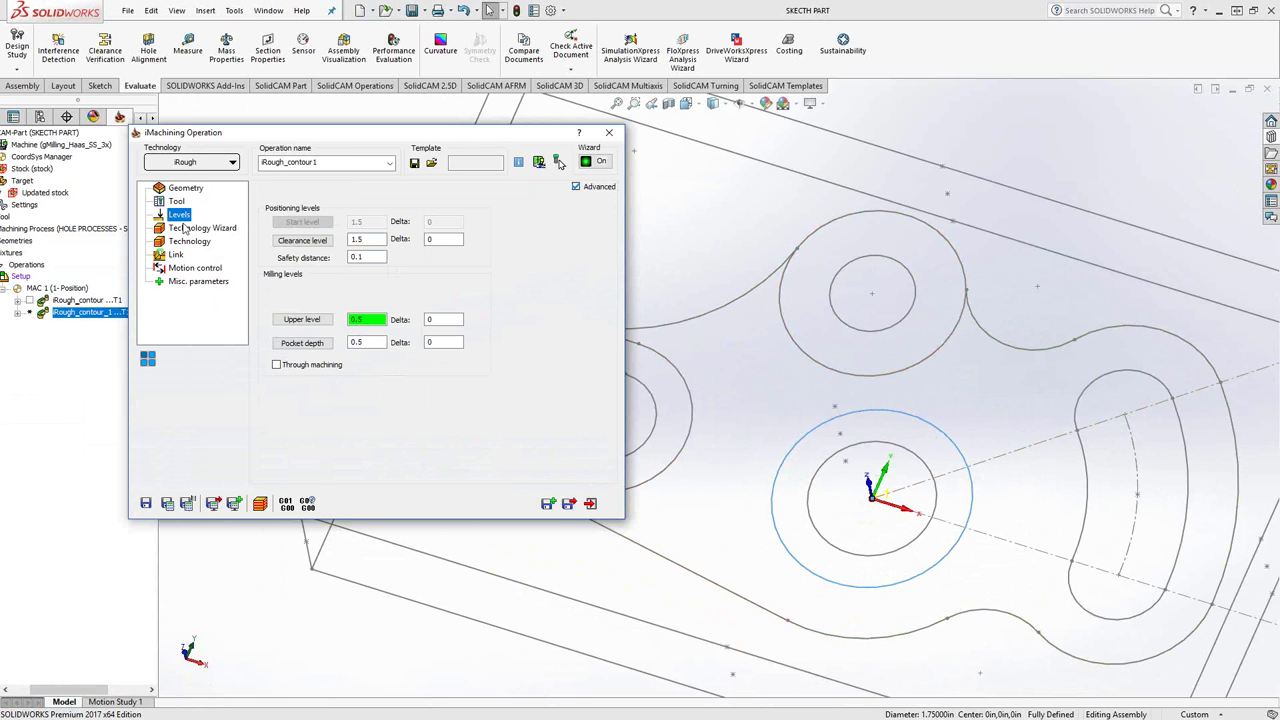
click(322, 344)
click(875, 295)
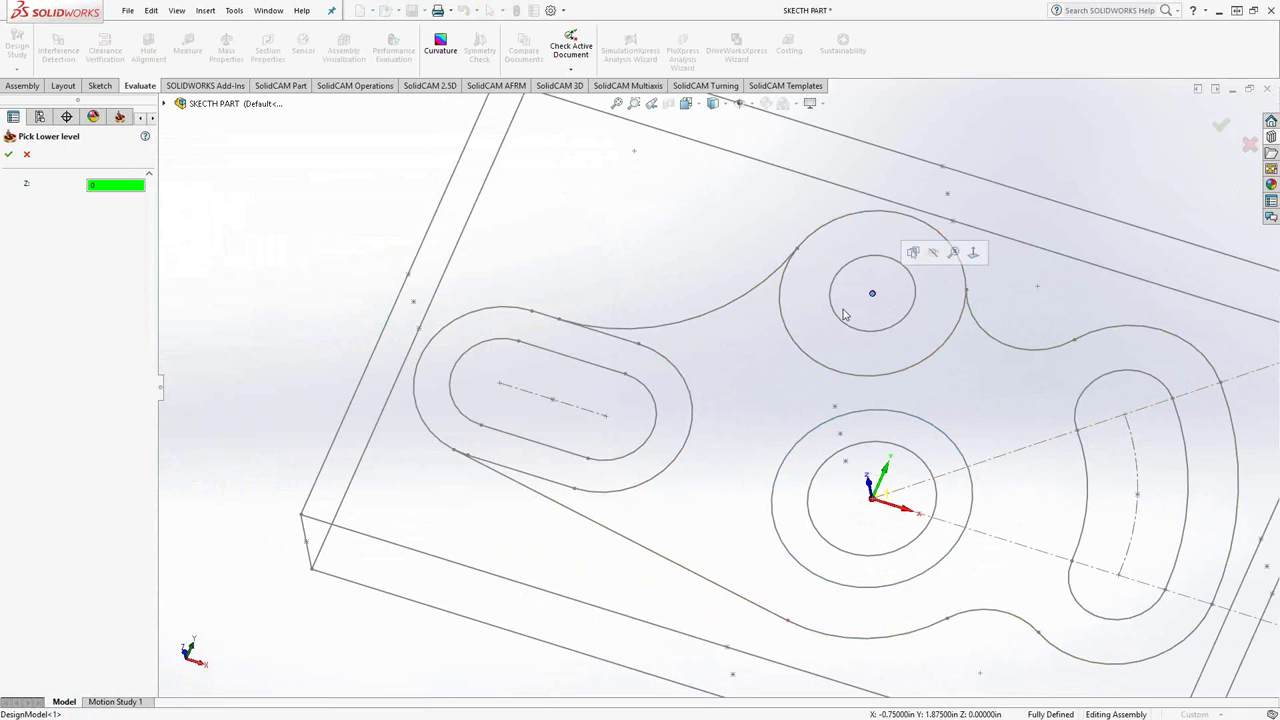
click(9, 154)
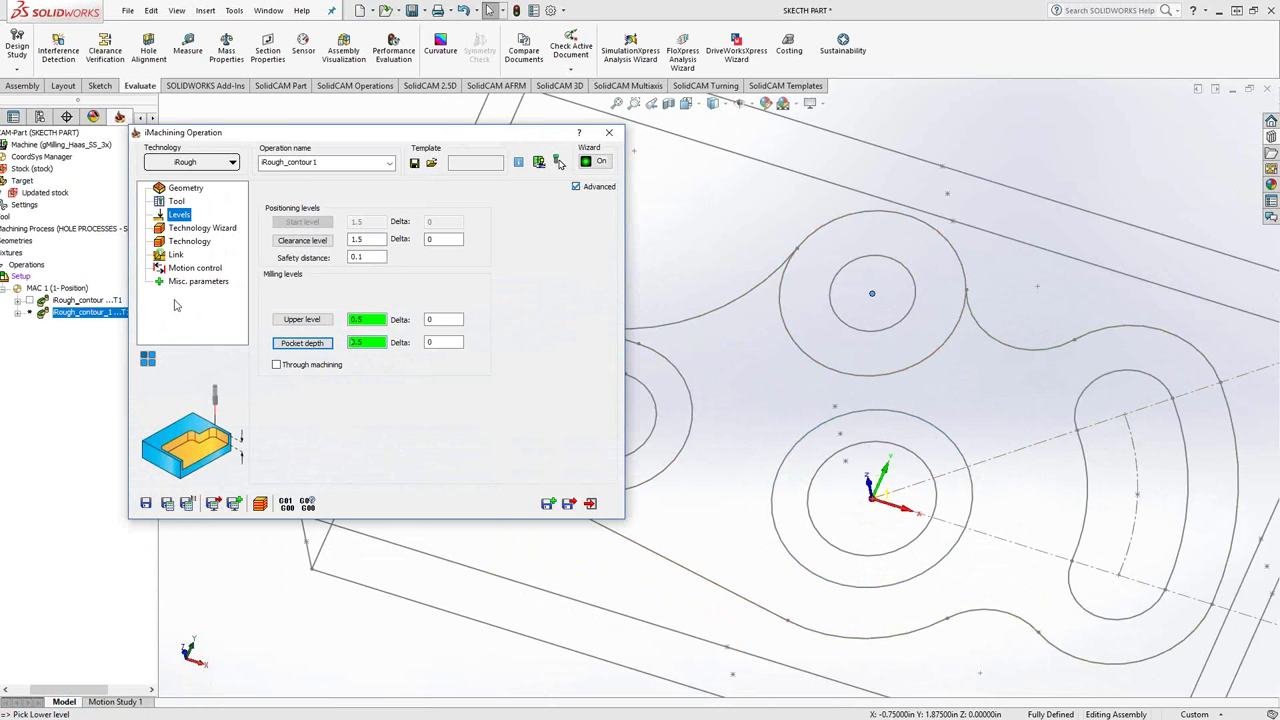
Save and calculate iRough_contour_1, then hide its toolpath from the view.
click(167, 503)
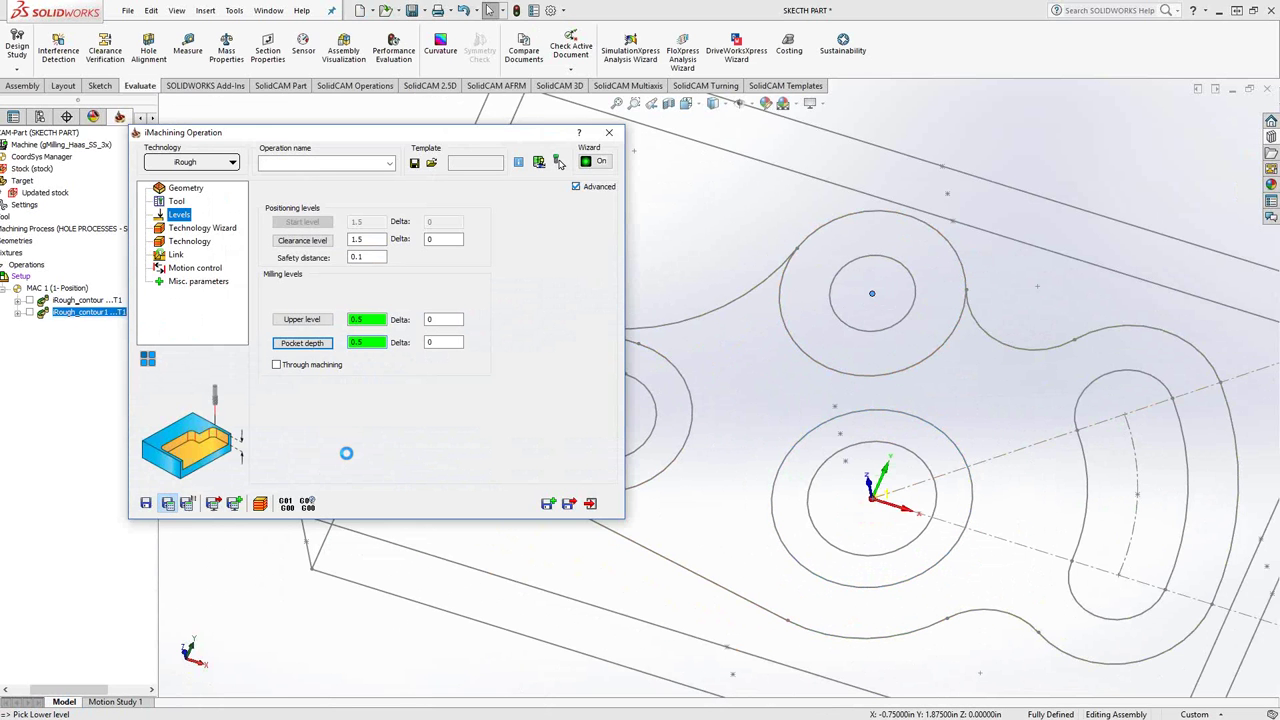
click(590, 505)
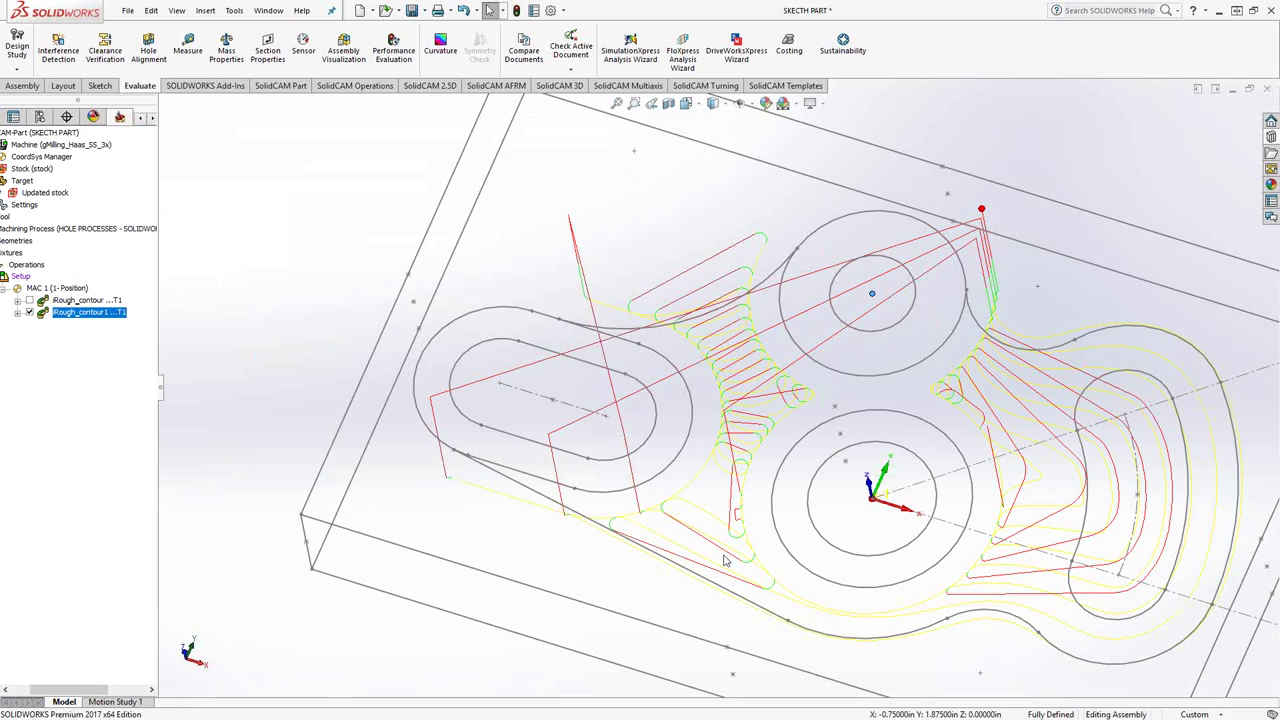
middle_drag(640, 530, 831, 545)
click(31, 313)
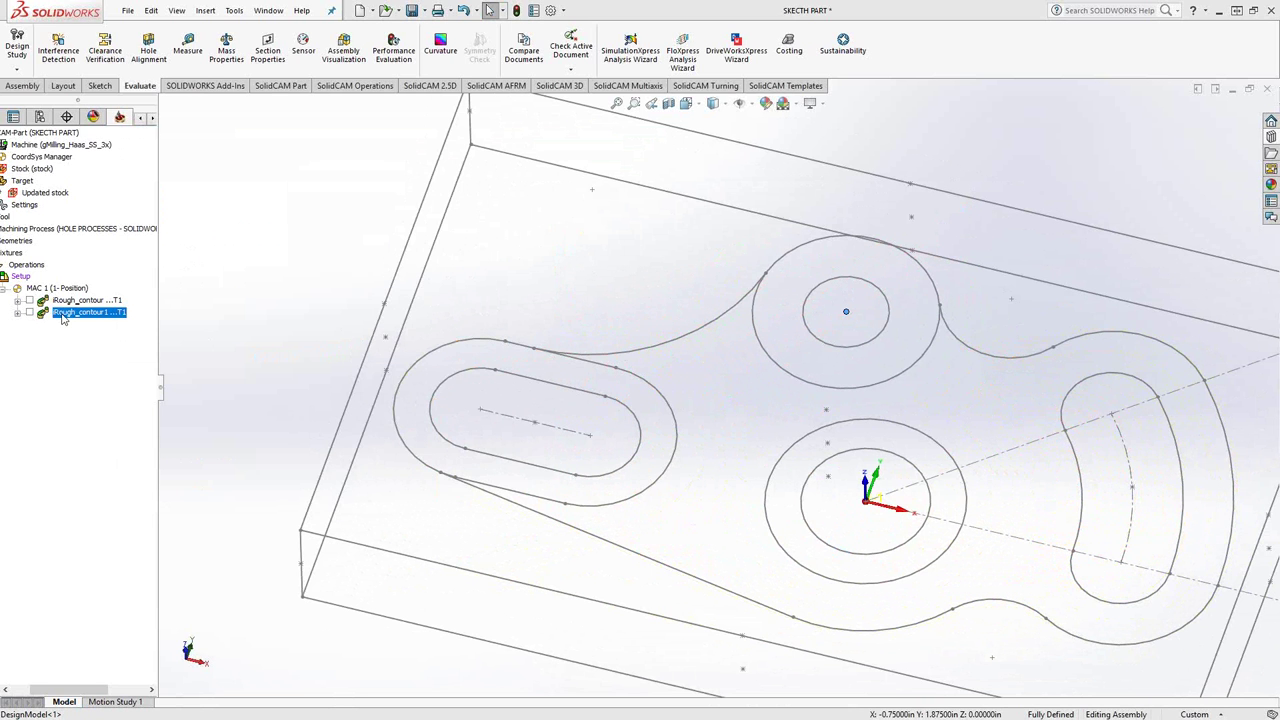
Copy iRough_contour1 into a new operation with contour2 geometry from the kidney-shaped slot curve.
double_click(62, 313)
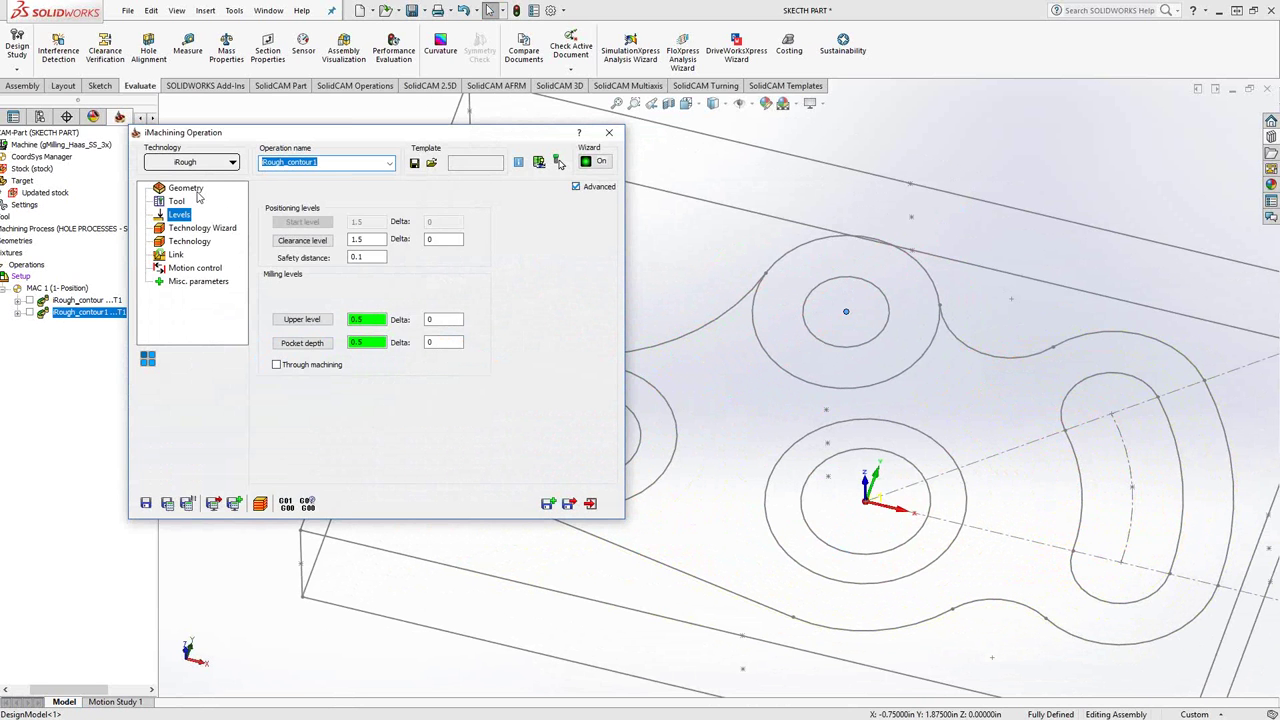
click(547, 503)
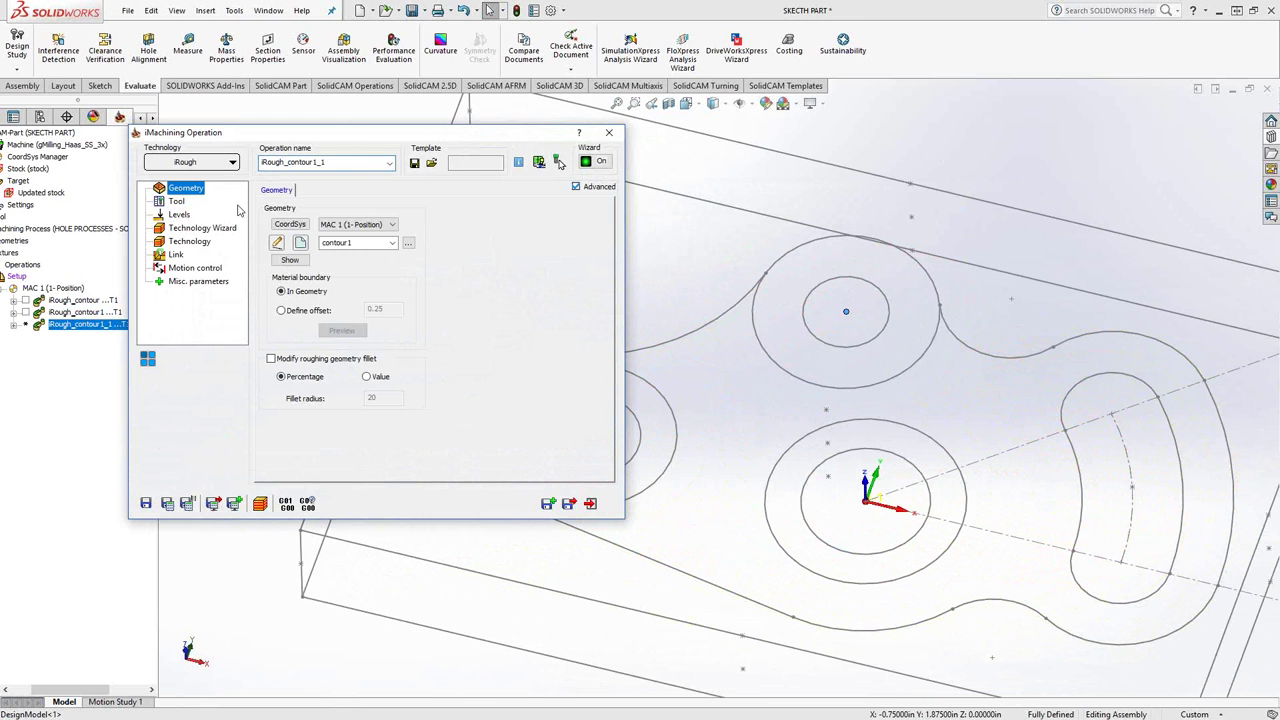
click(300, 244)
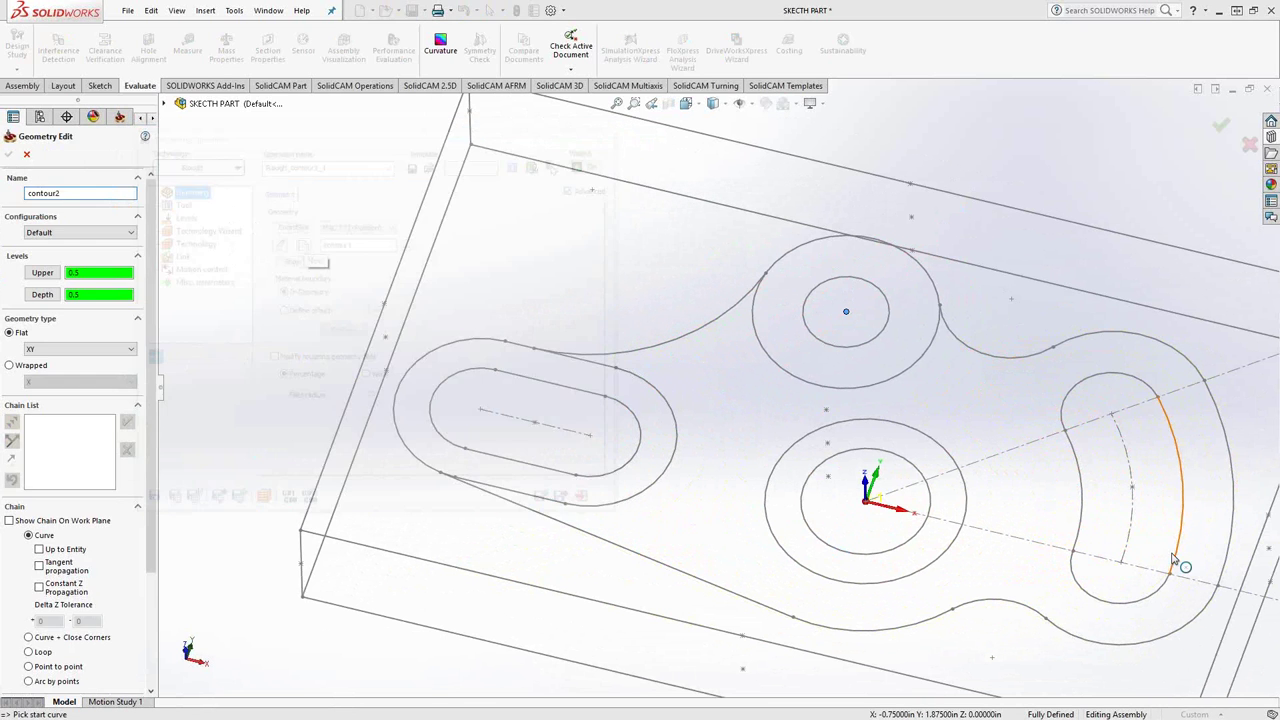
click(1175, 549)
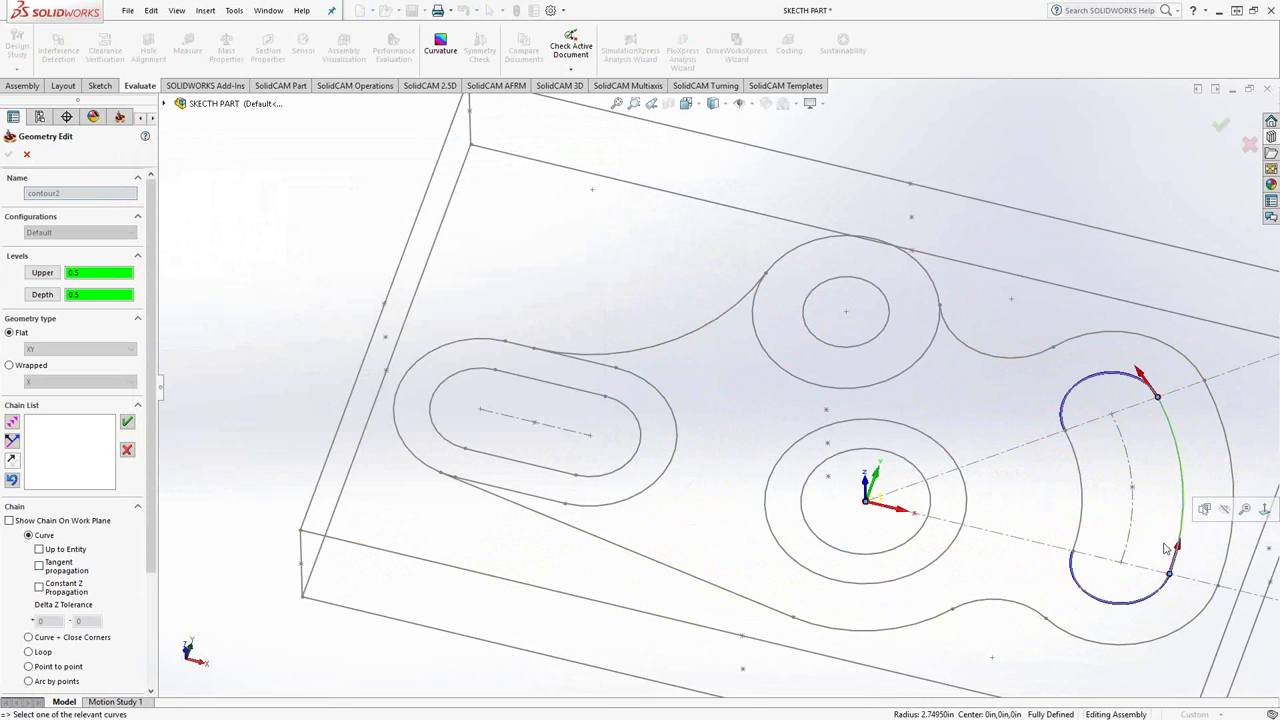
click(74, 597)
click(352, 535)
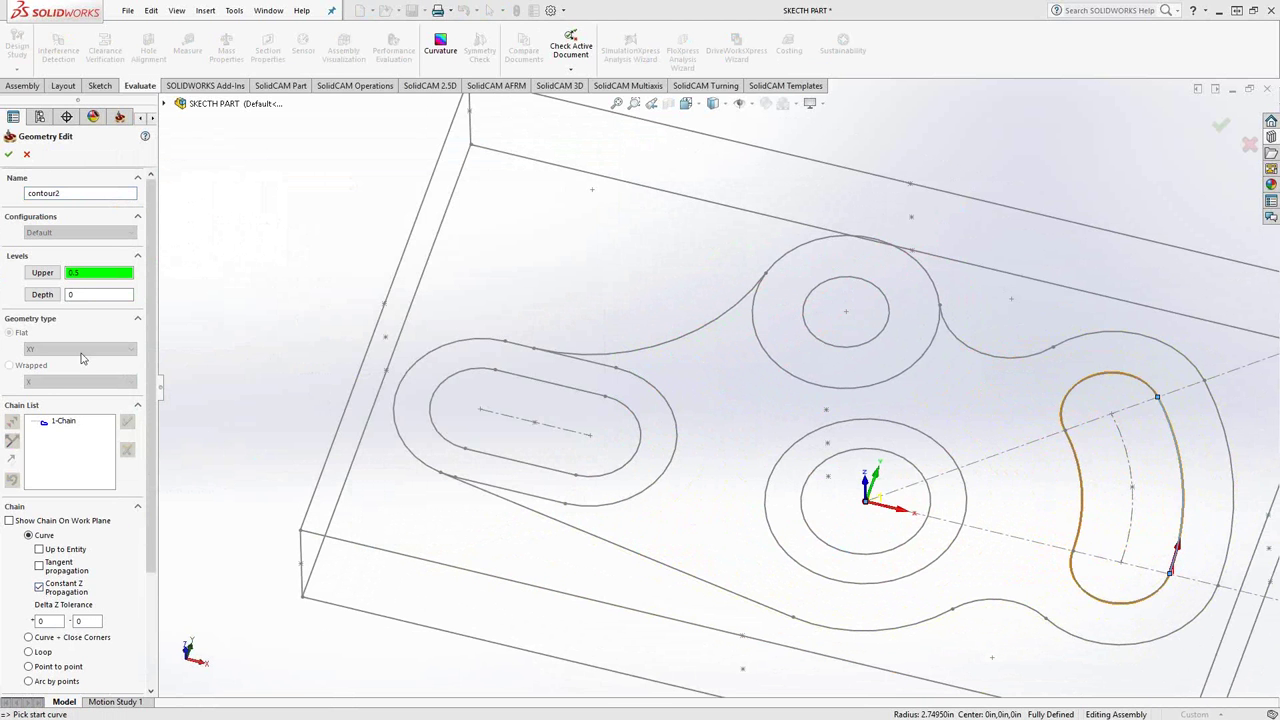
click(8, 154)
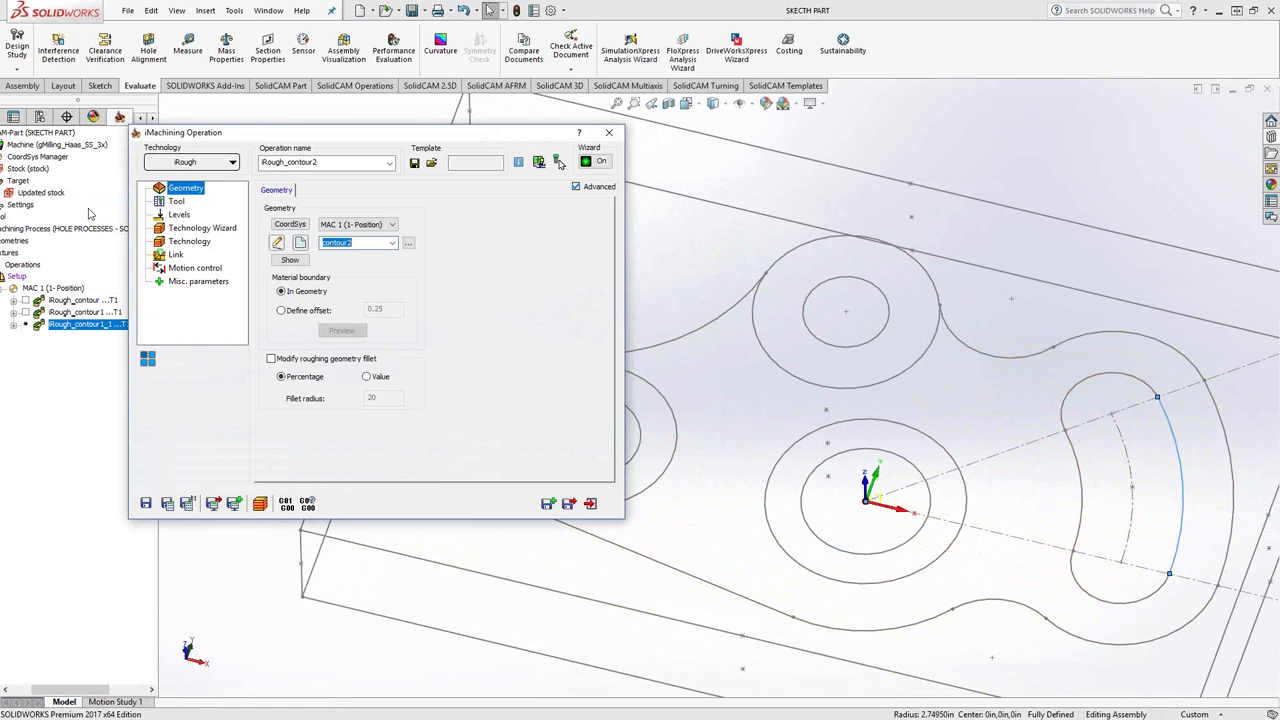
Set the upper level to 0, then save and calculate the slot roughing operation.
click(179, 215)
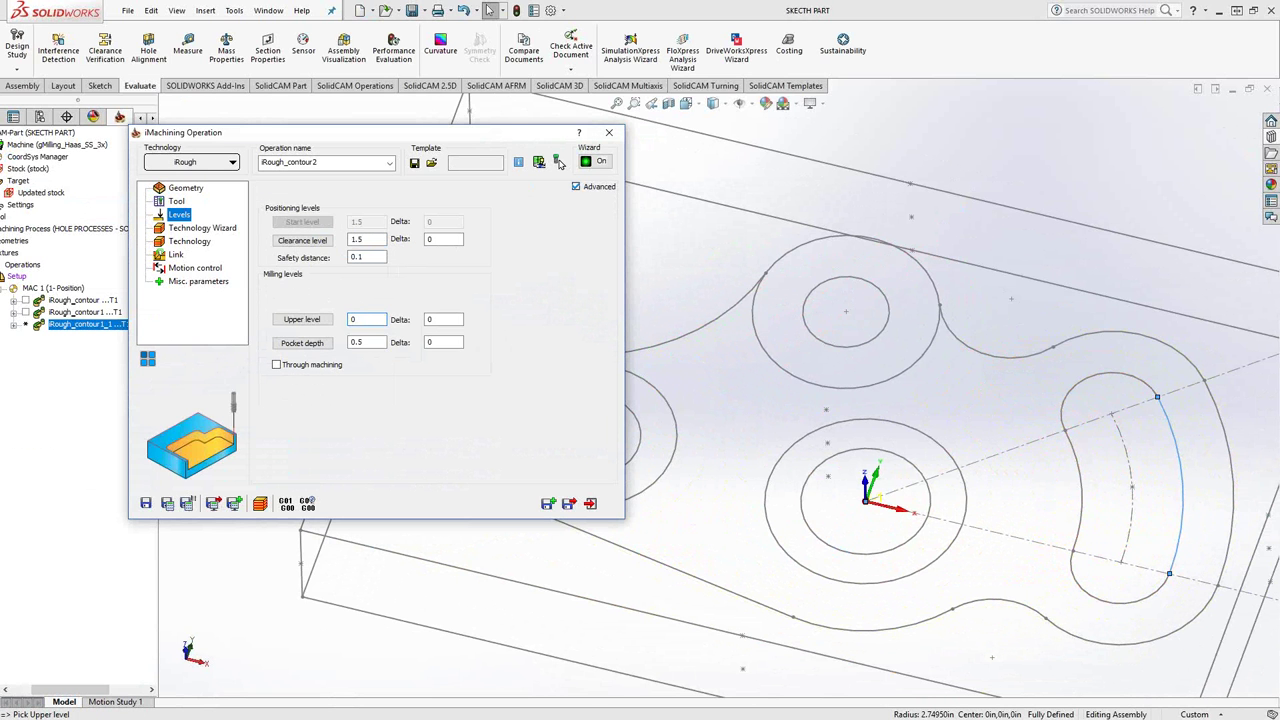
click(447, 342)
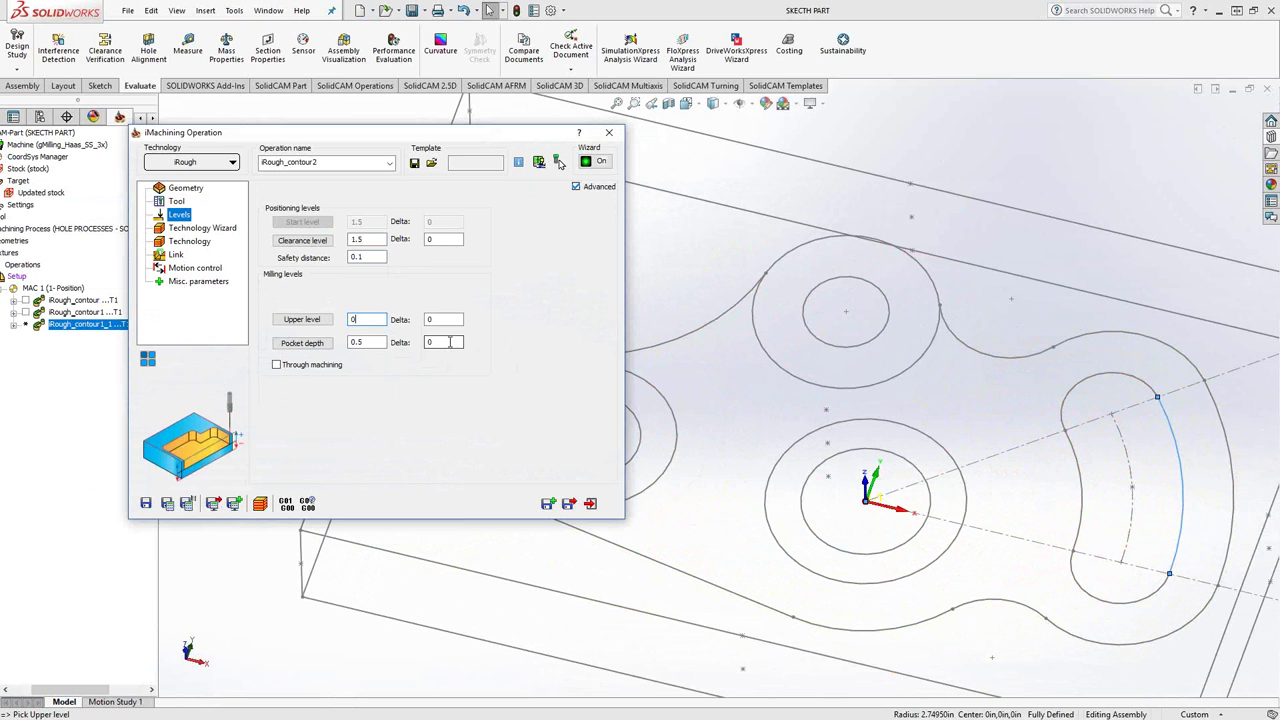
click(169, 504)
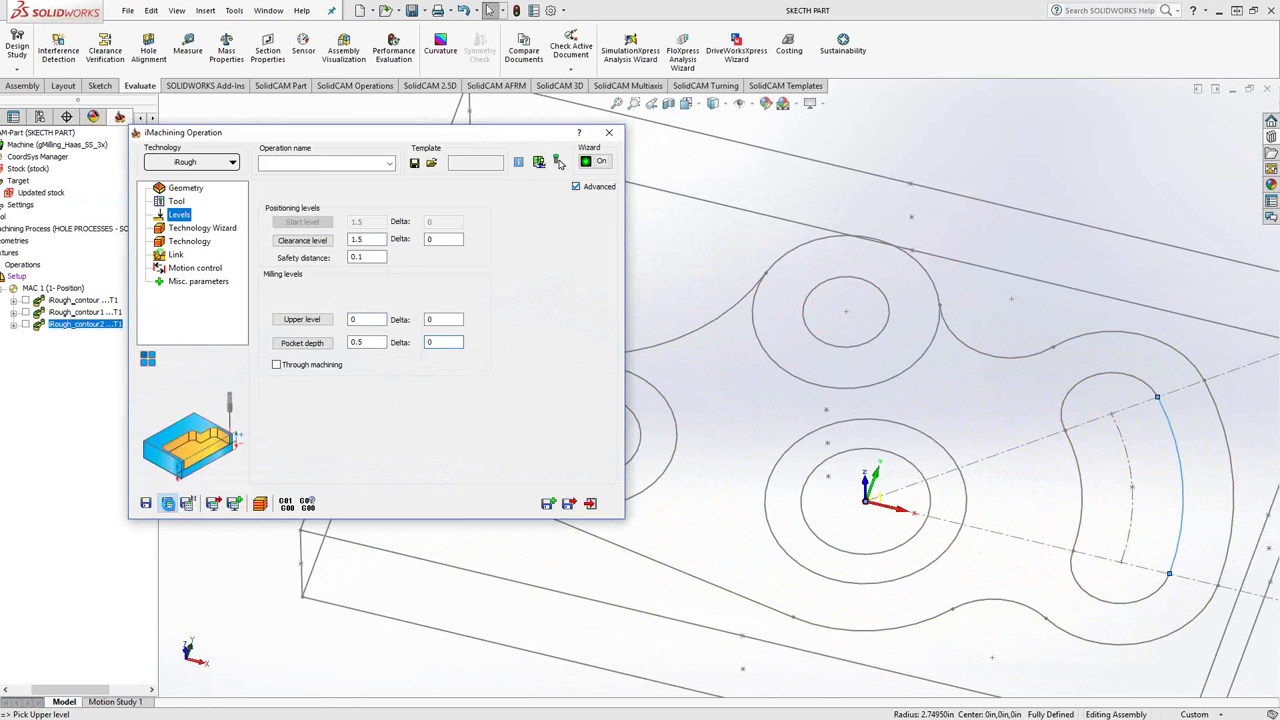
click(609, 132)
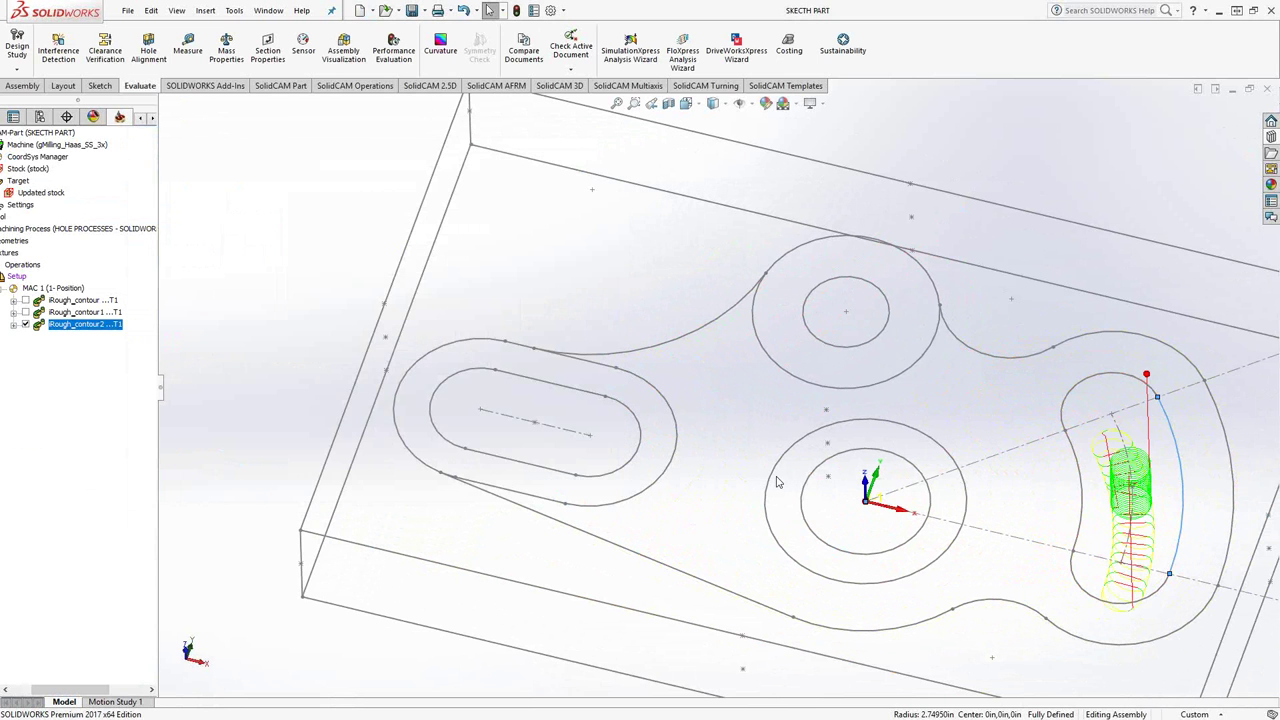
Hide the iRough_contour2 toolpath, widen the CAM tree, and start simulating all operations.
click(26, 325)
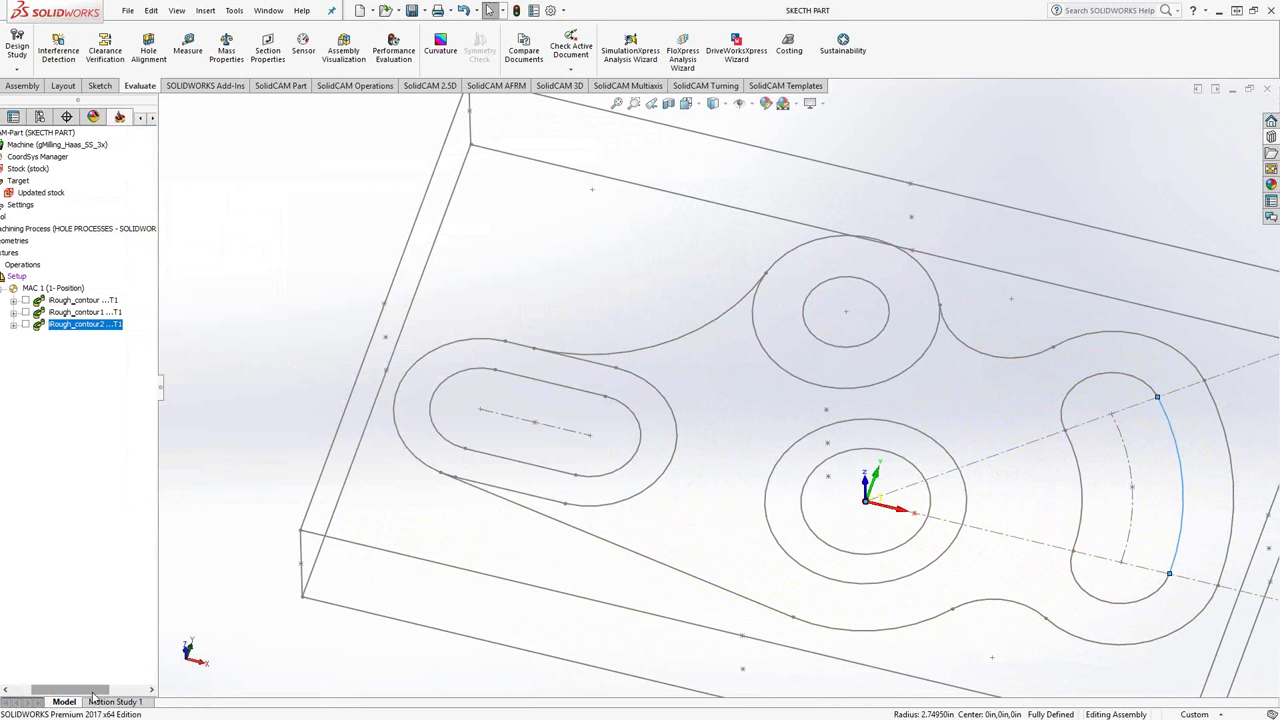
drag(105, 690, 84, 690)
drag(160, 396, 282, 400)
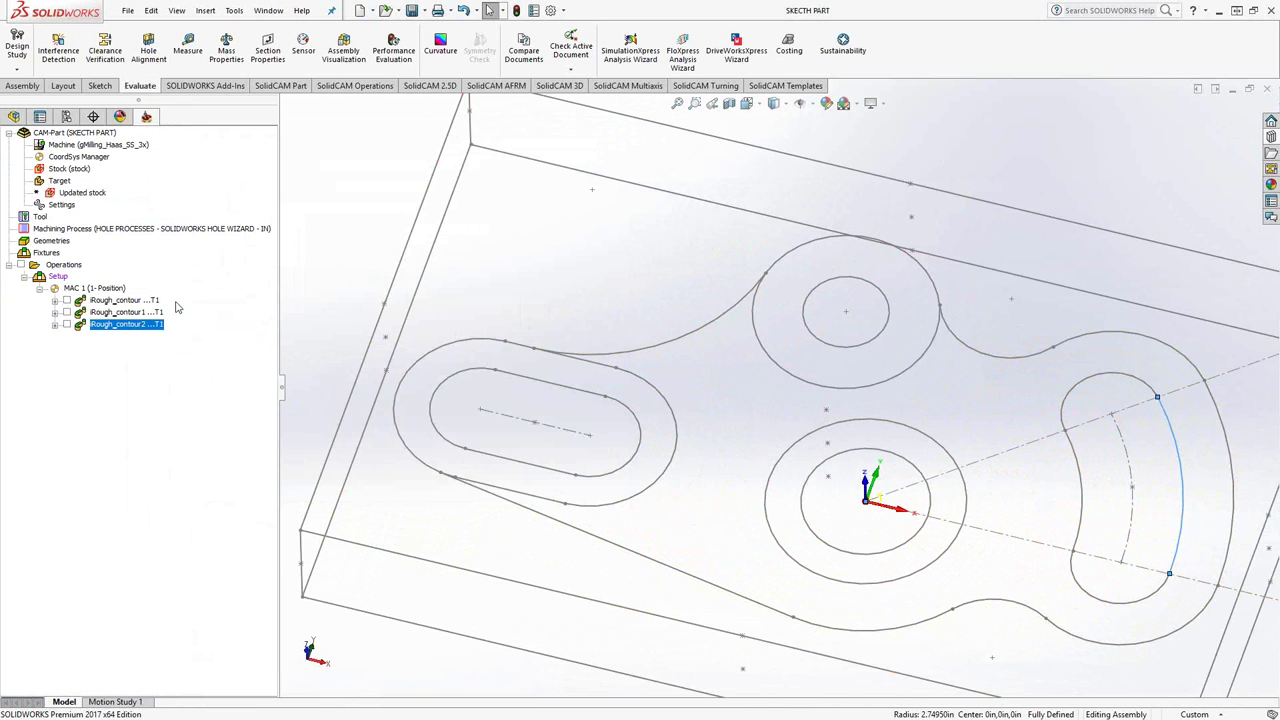
right_click(60, 265)
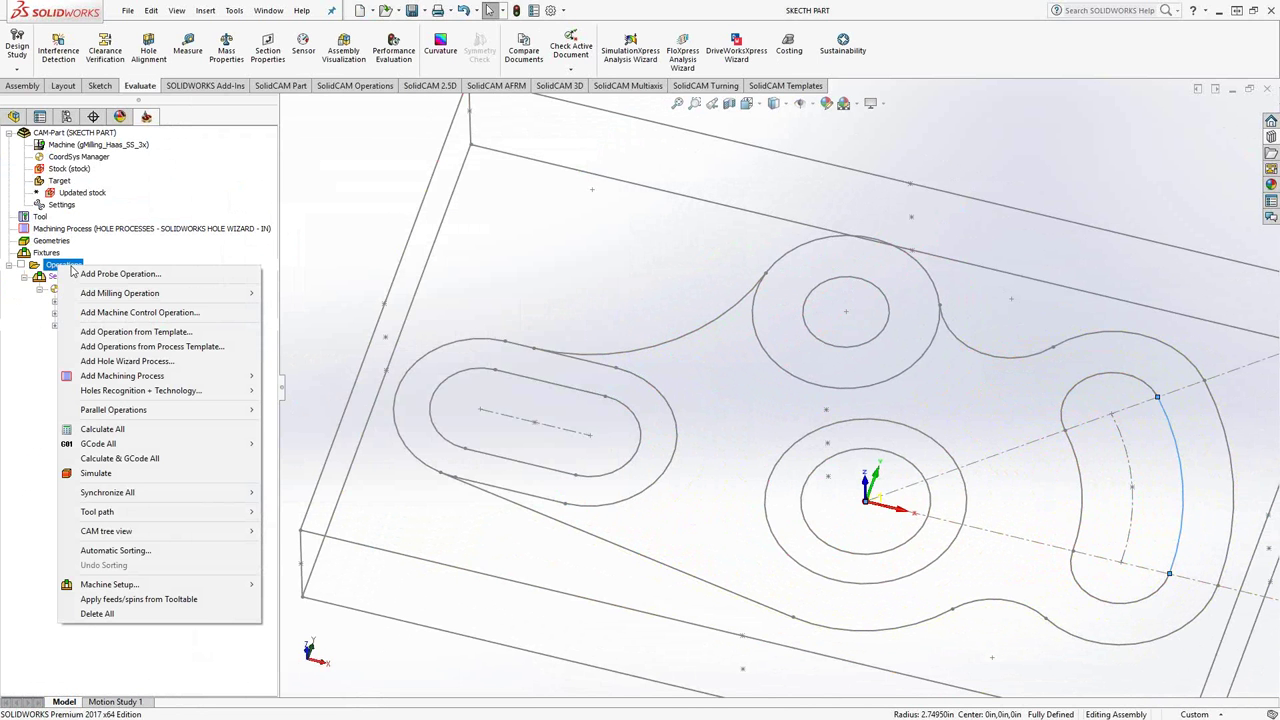
click(106, 476)
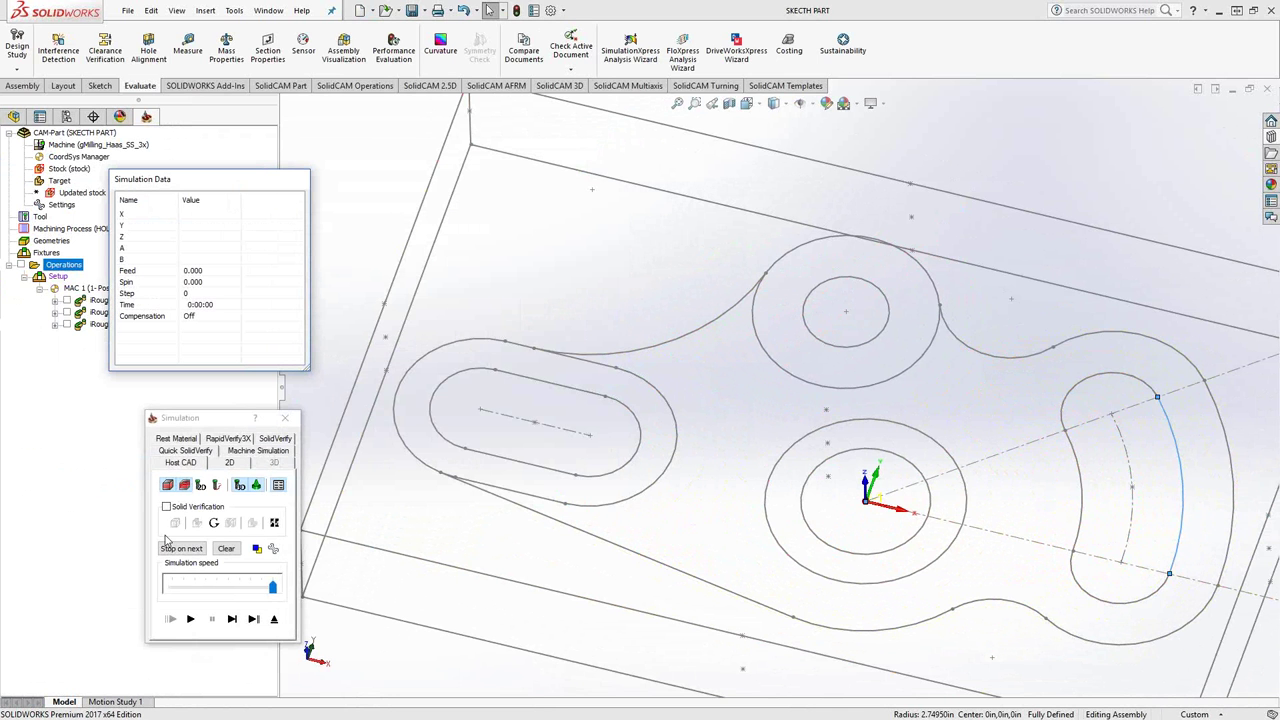
Single-step the Host CAD simulation from the start position along the roughing toolpath.
click(232, 619)
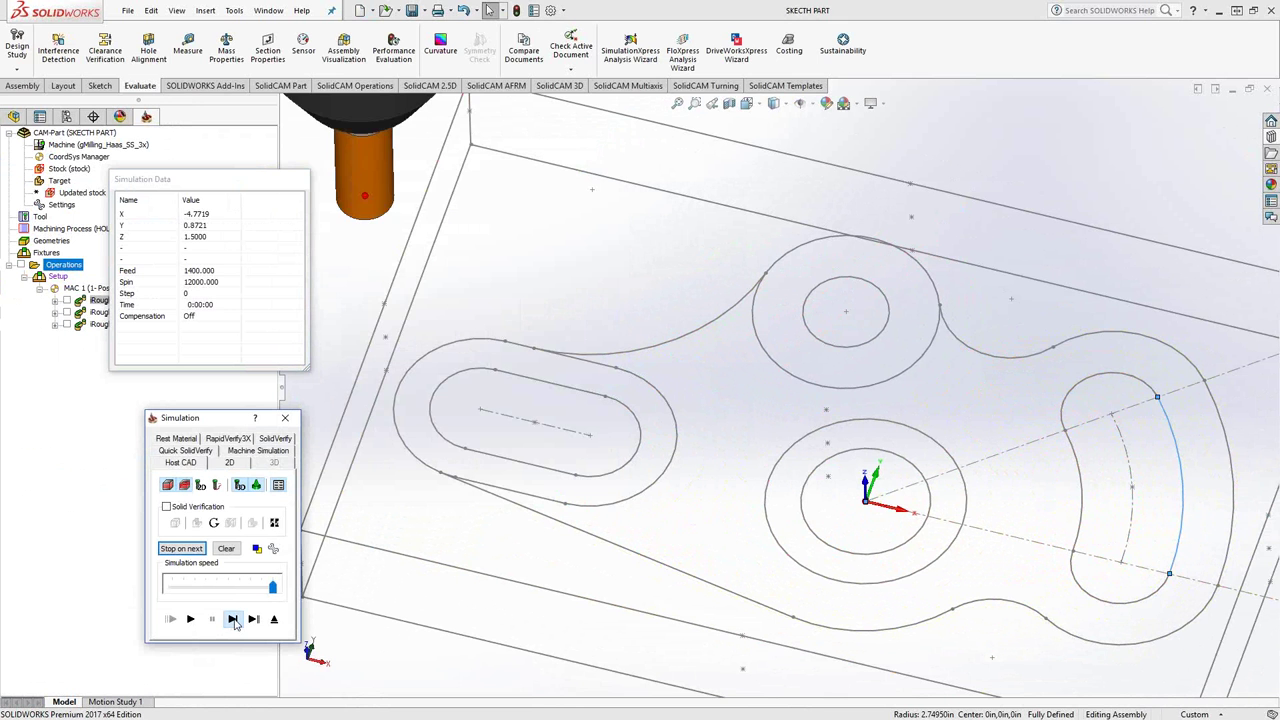
click(233, 620)
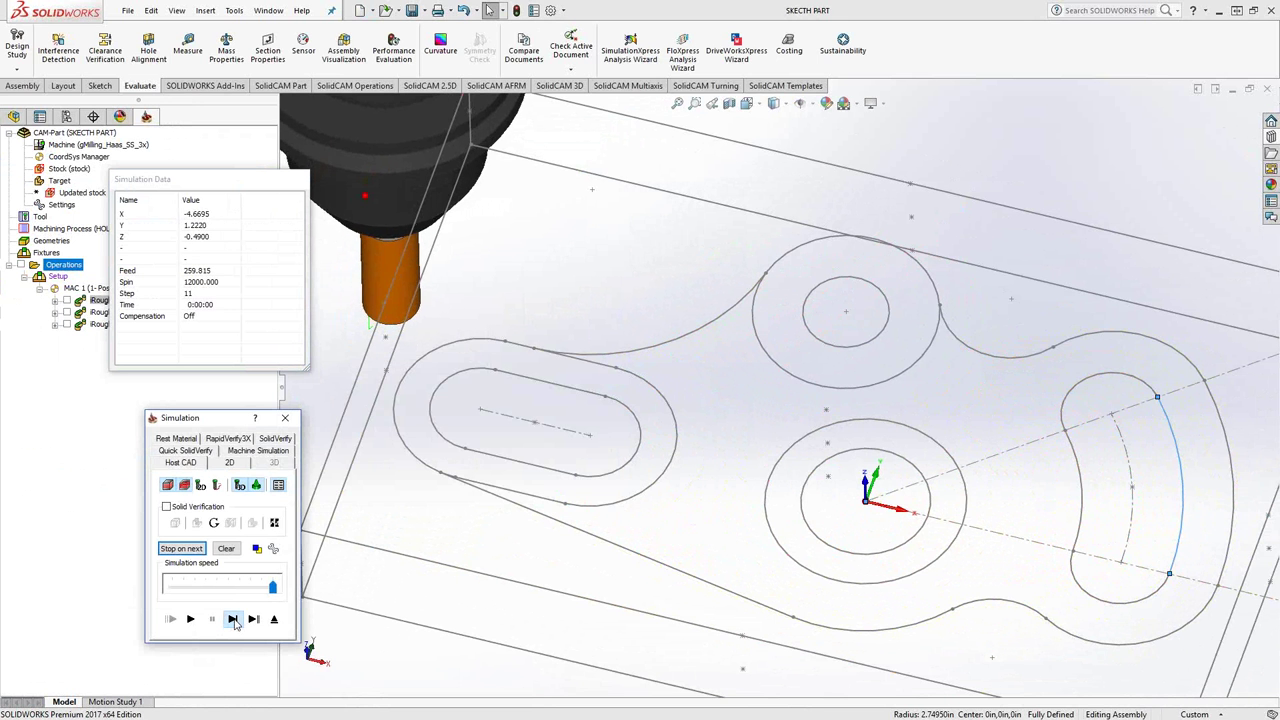
click(233, 620)
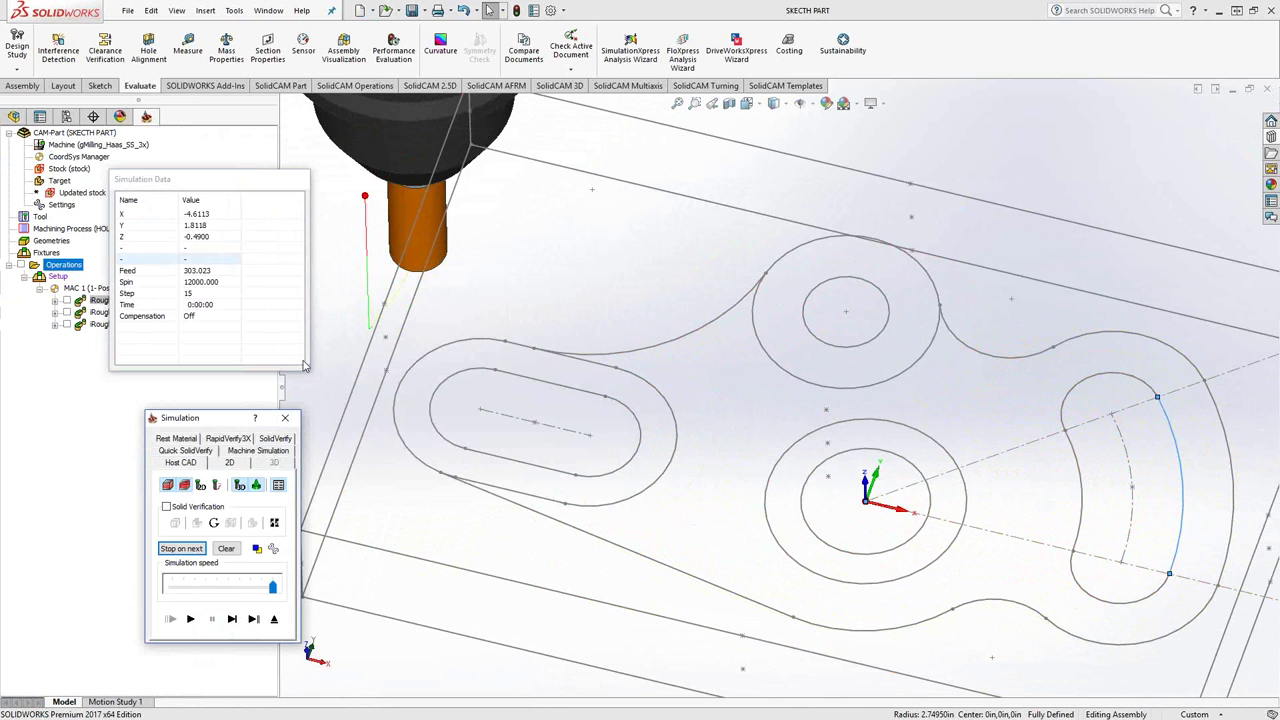
Run the SolidVerify simulation at maximum speed and orbit to inspect the machined bosses and slot.
click(275, 439)
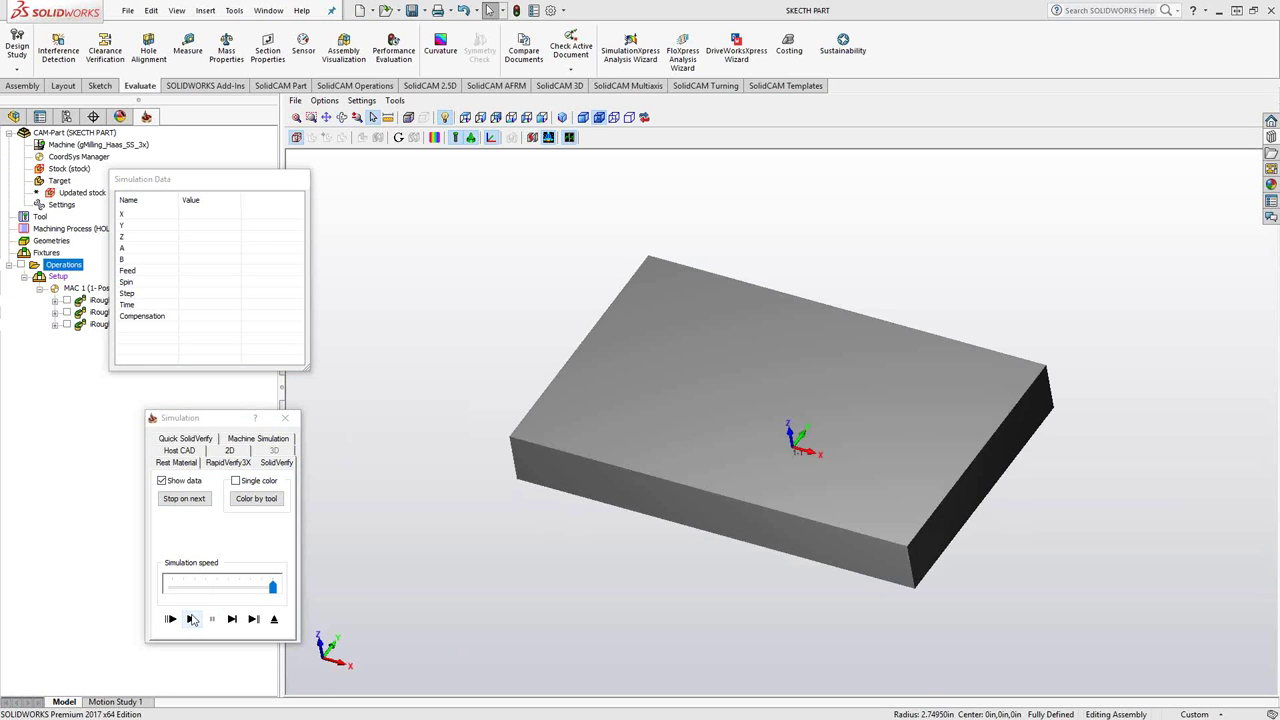
drag(272, 587, 227, 590)
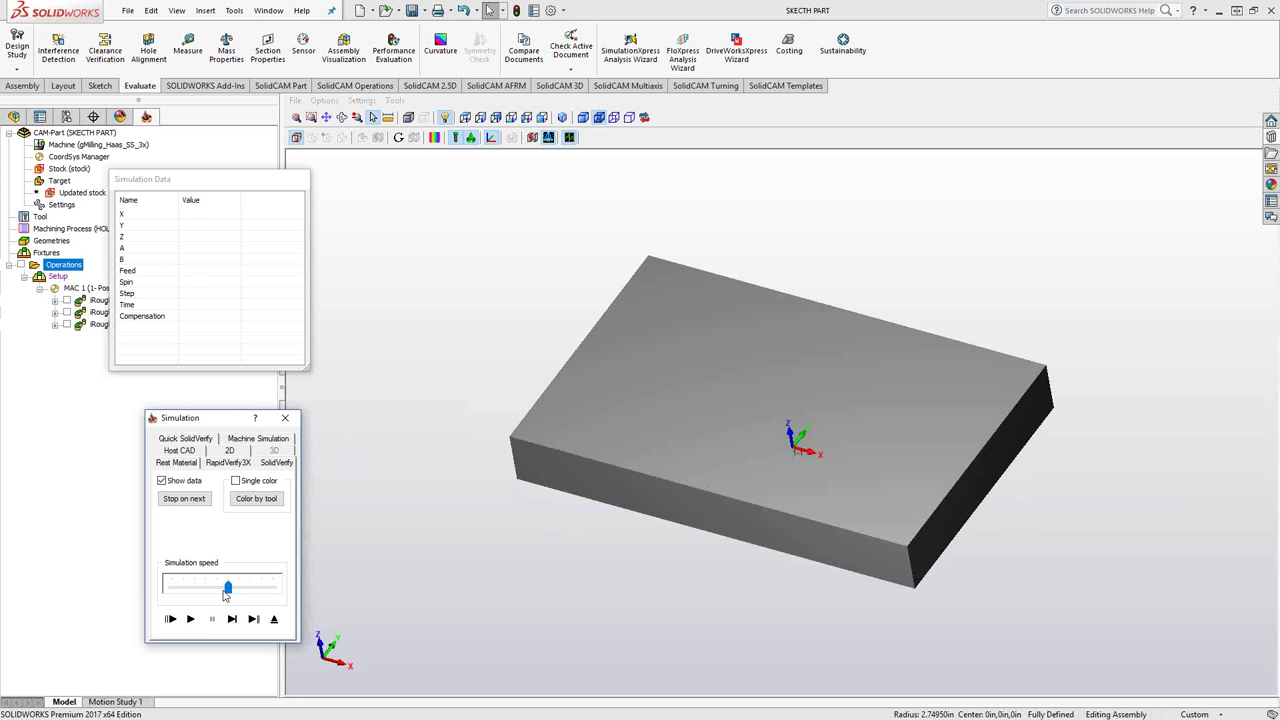
click(190, 618)
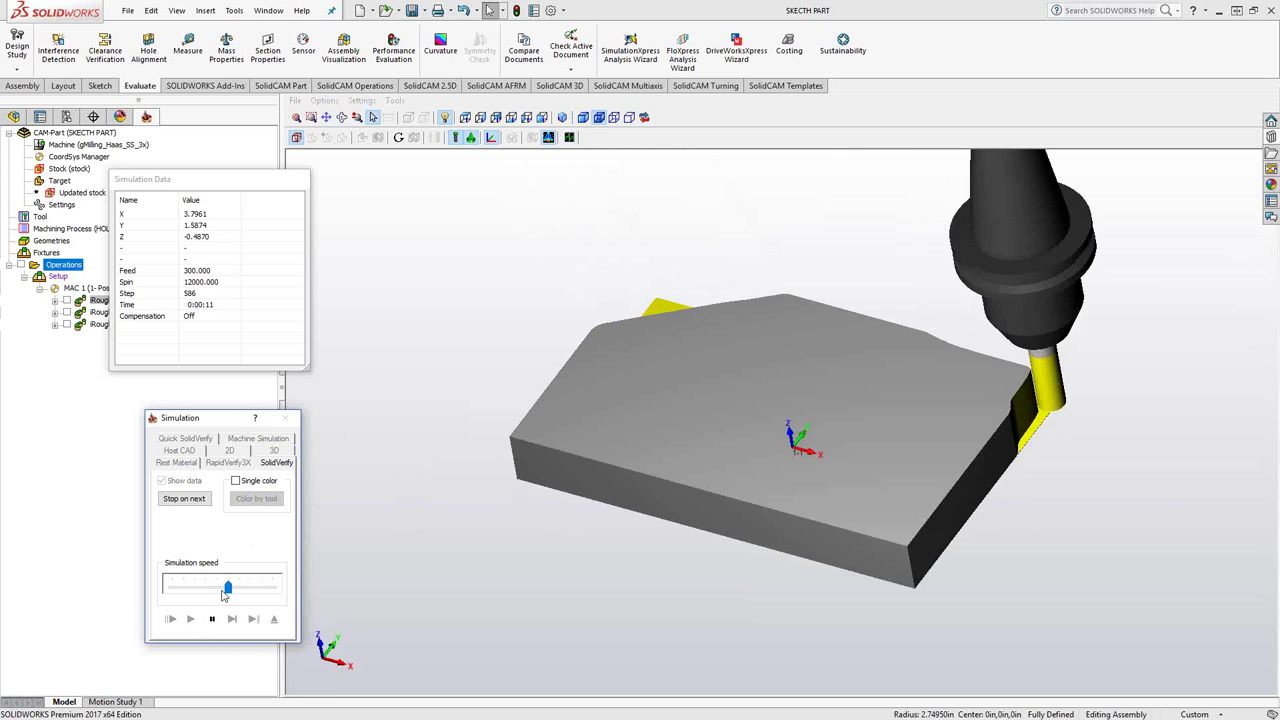
drag(226, 590, 286, 586)
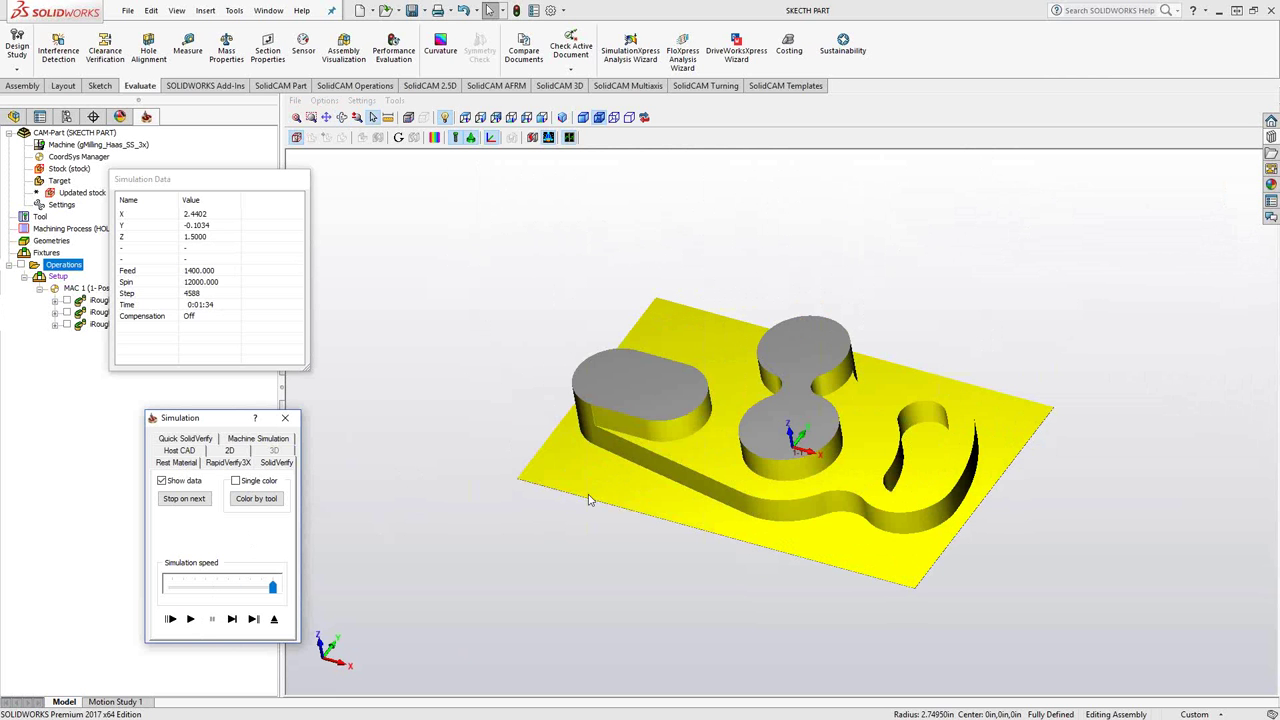
middle_drag(589, 500, 584, 466)
drag(588, 464, 579, 463)
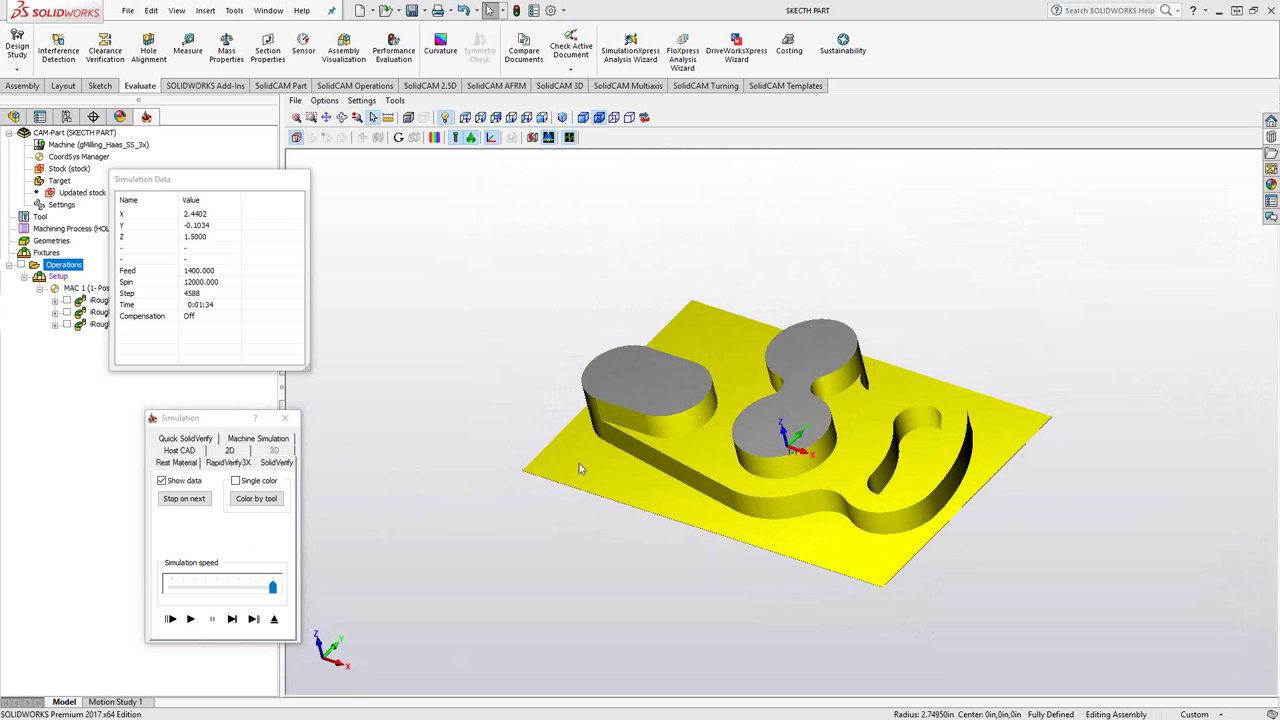